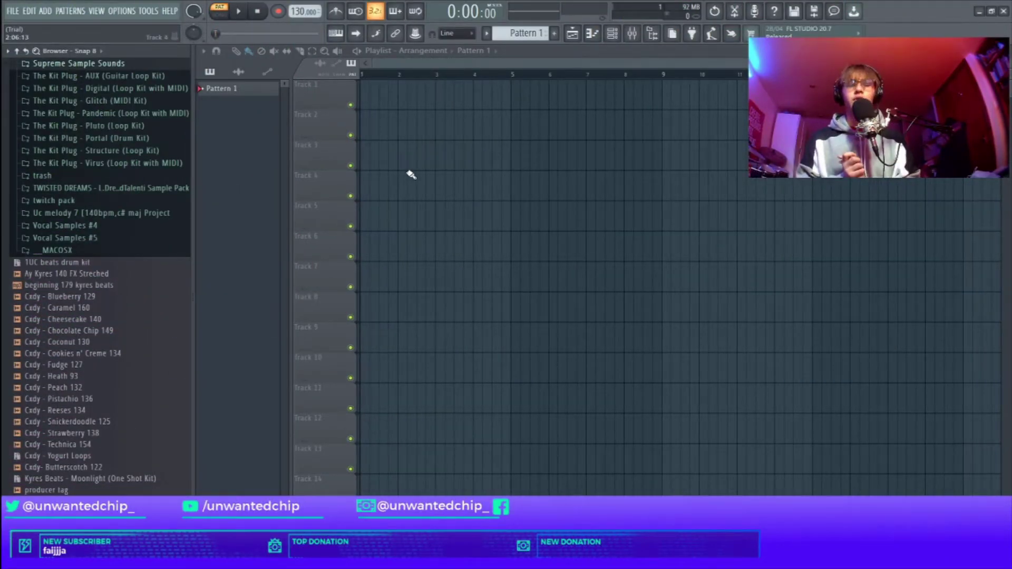
Open the mixer and reposition its window over the playlist.
key(F9)
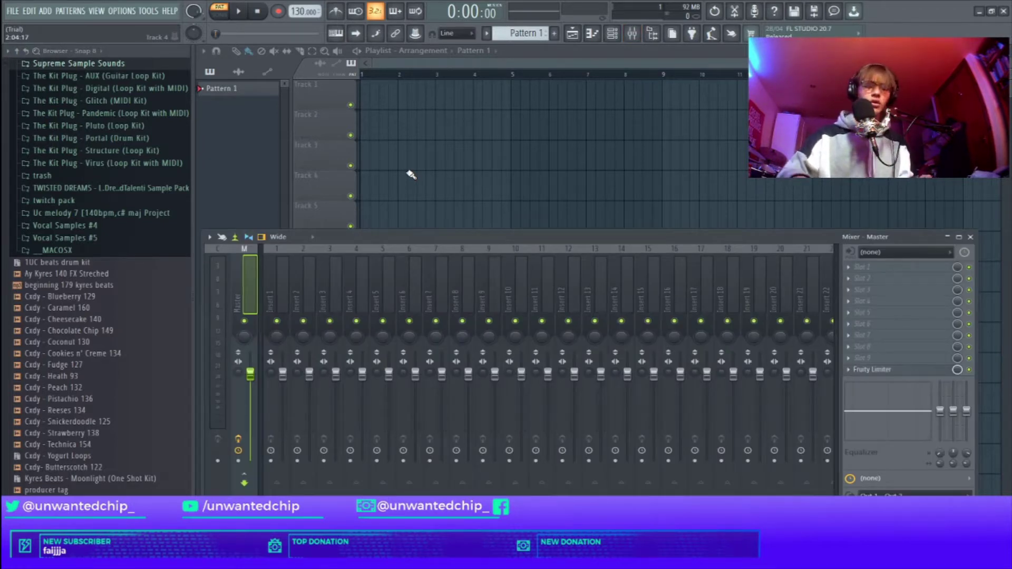
click(636, 34)
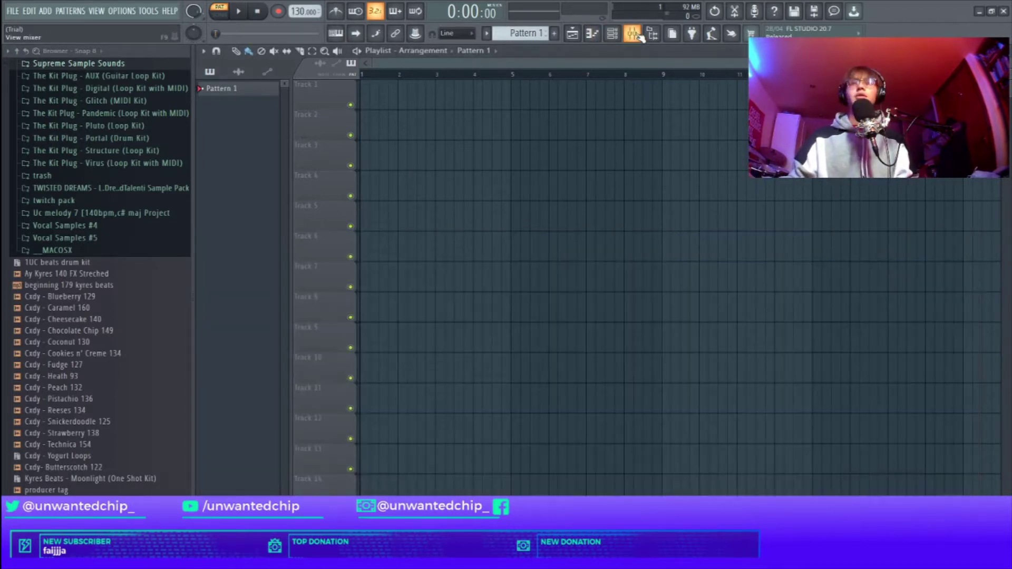
click(639, 37)
drag(451, 232, 478, 194)
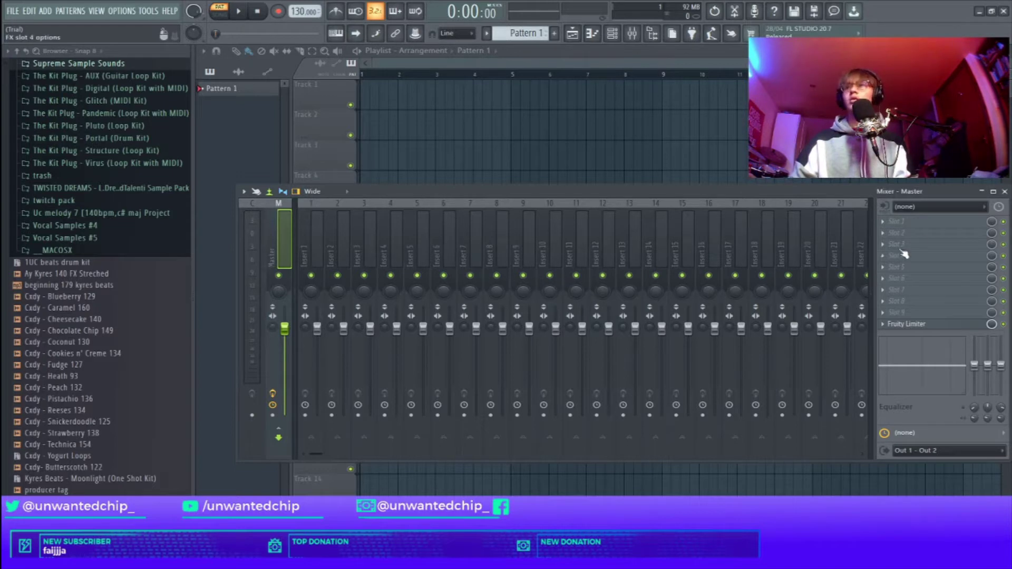
Try In 1 as the Master track's audio input and reset the input to none.
click(910, 226)
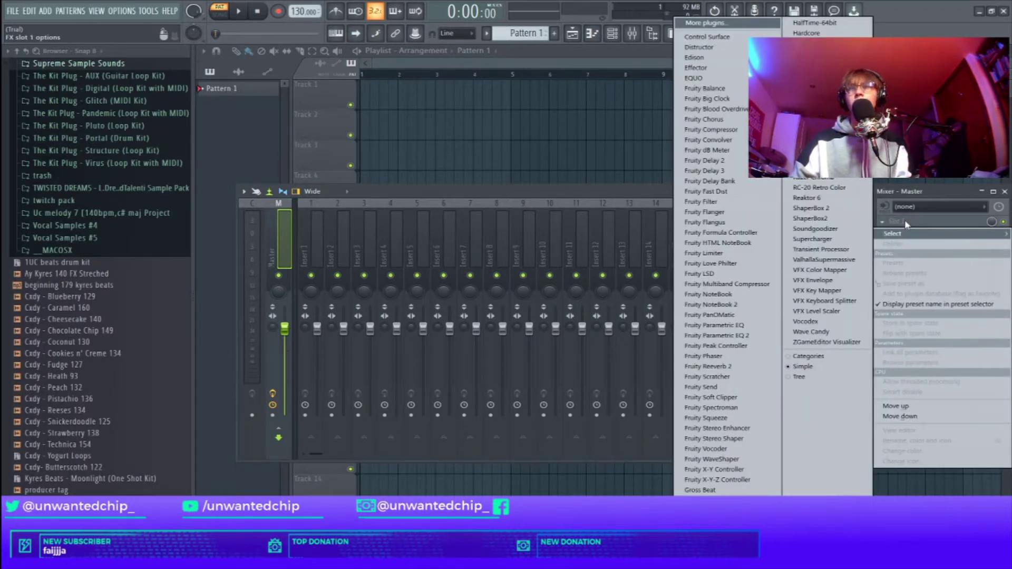
click(910, 206)
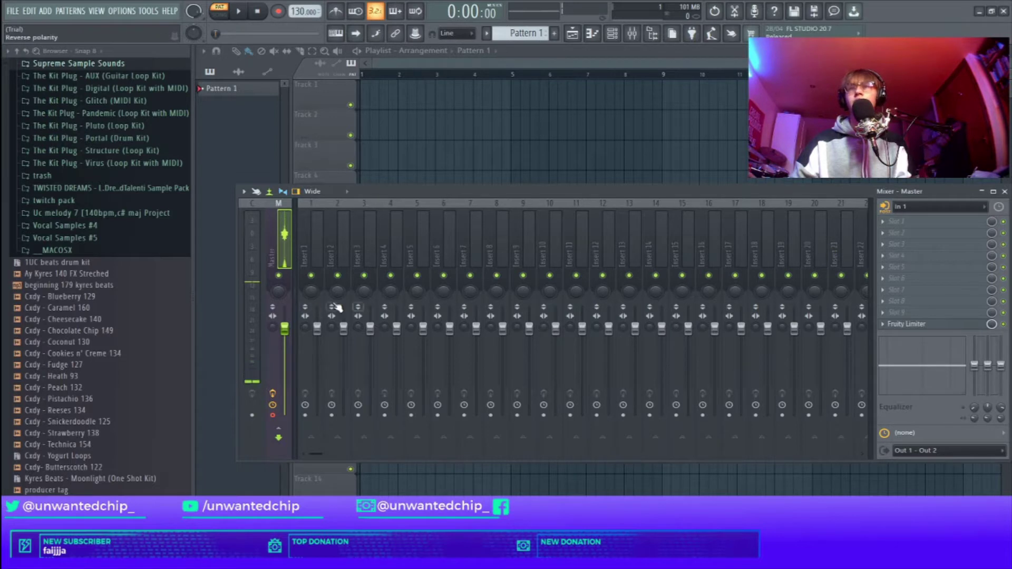
click(928, 207)
click(922, 272)
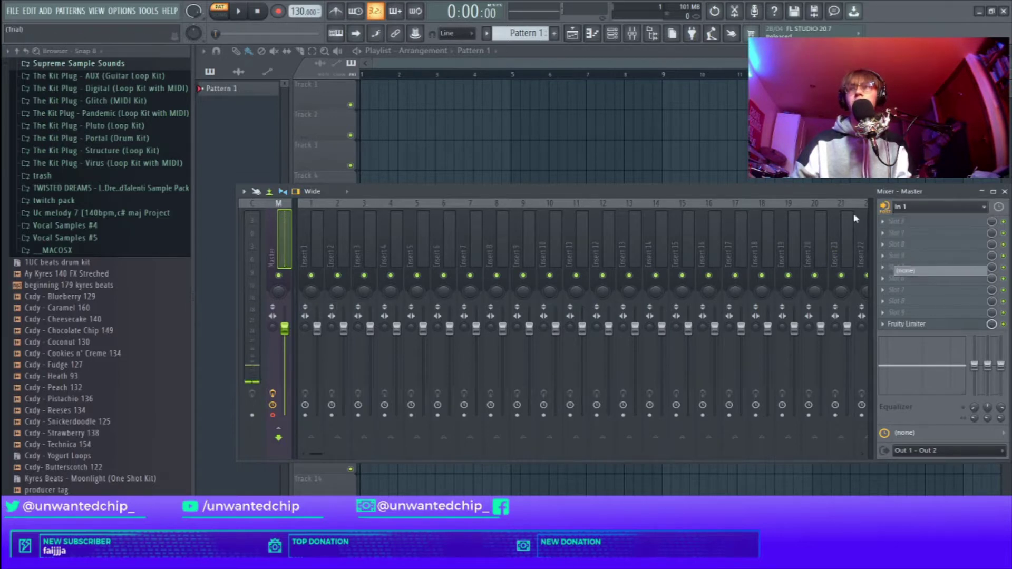
Select mixer track Insert 20 and set its audio input to the mono source In 1.
drag(810, 192, 769, 190)
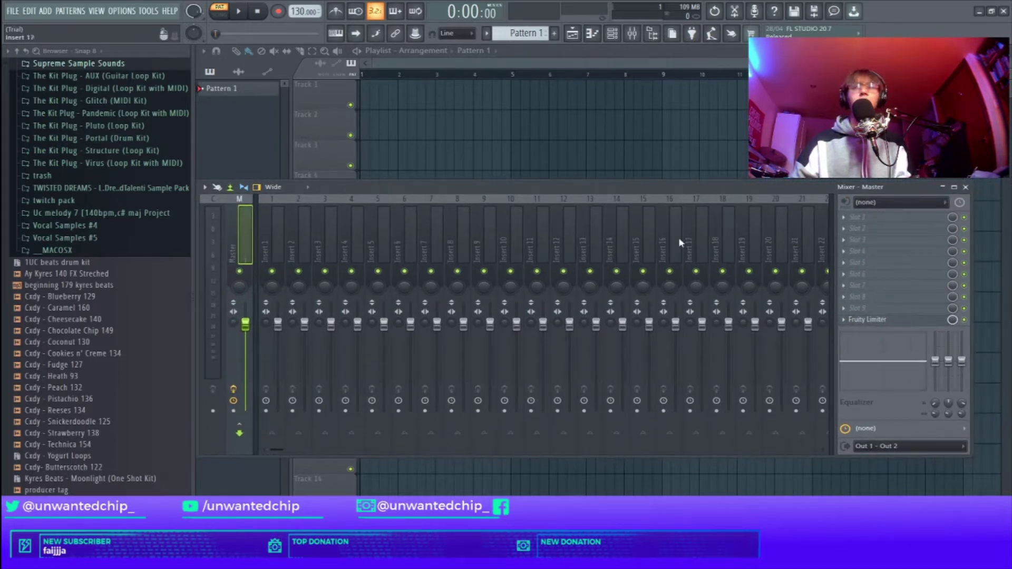
click(779, 217)
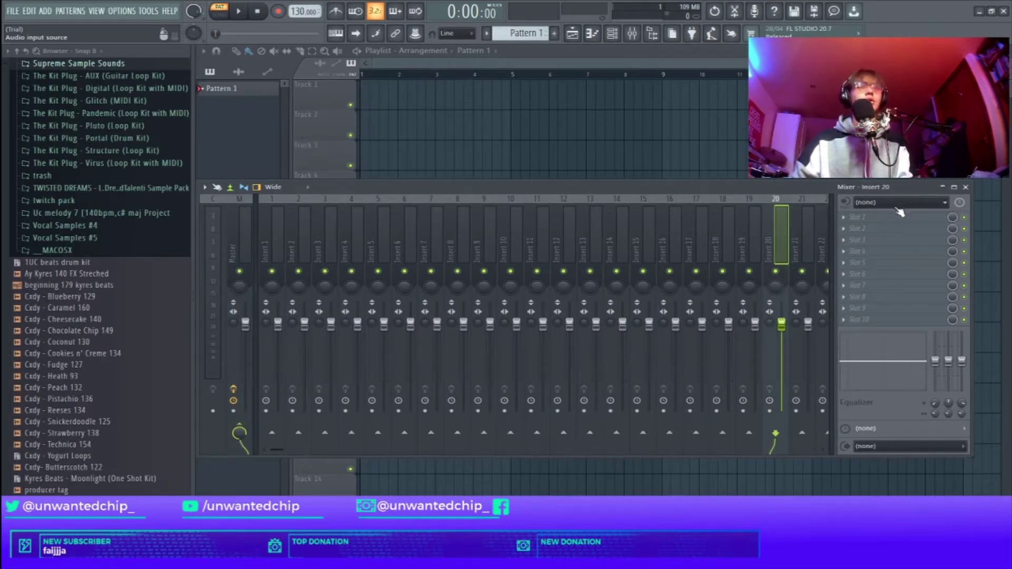
drag(812, 195, 790, 181)
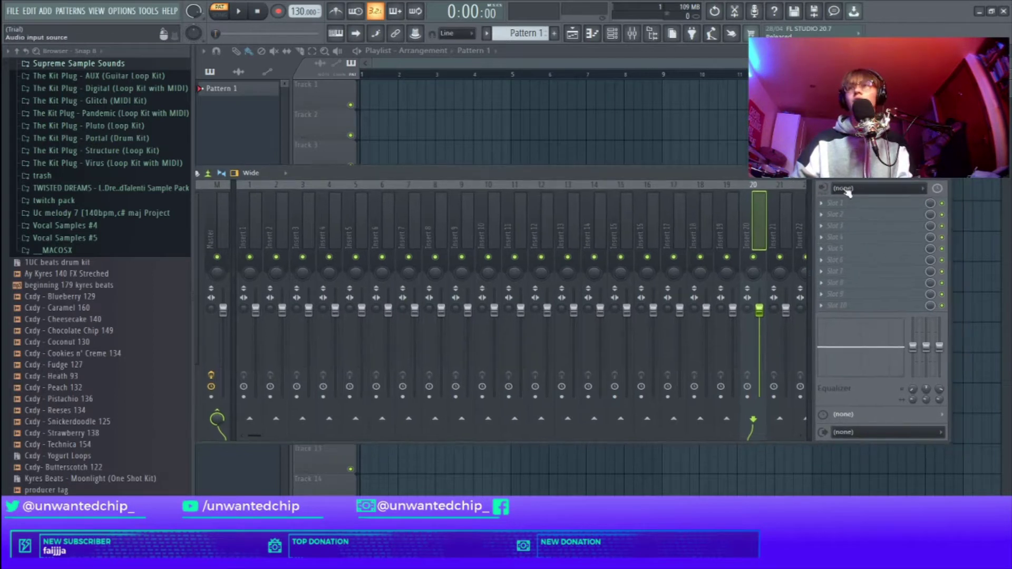
click(875, 191)
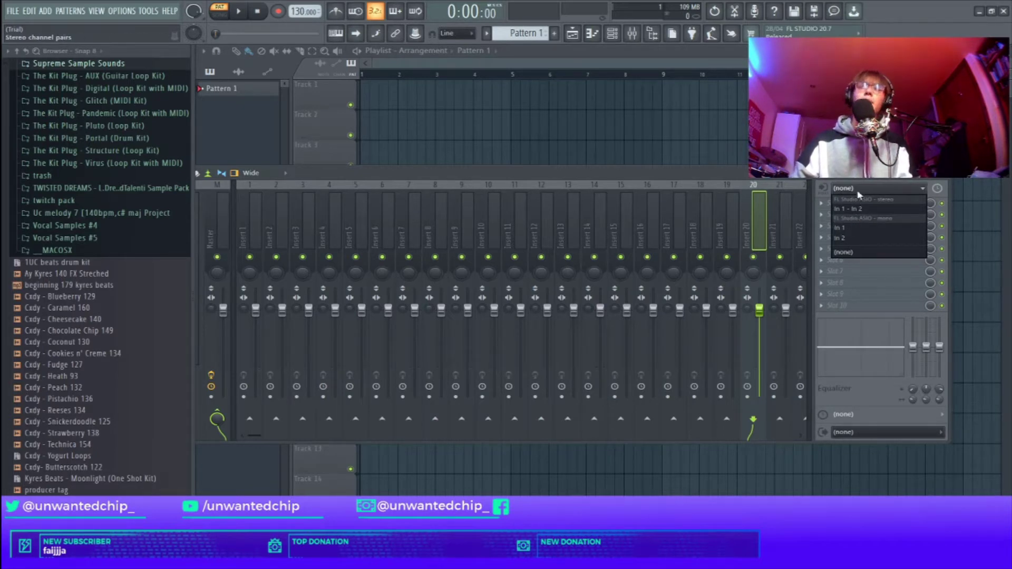
click(880, 231)
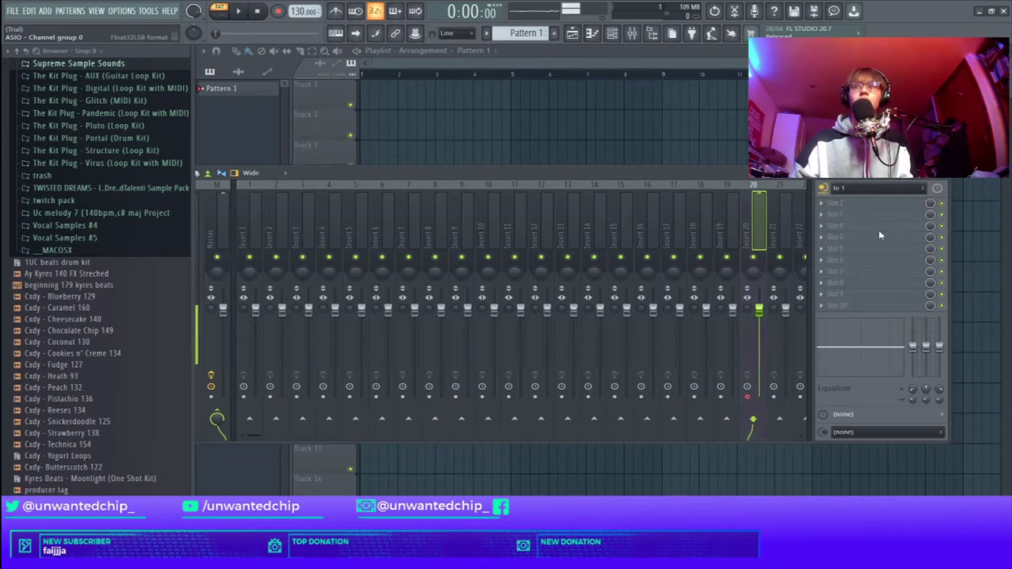
Switch off Insert 20's send to the Master track and switch it back on.
click(217, 416)
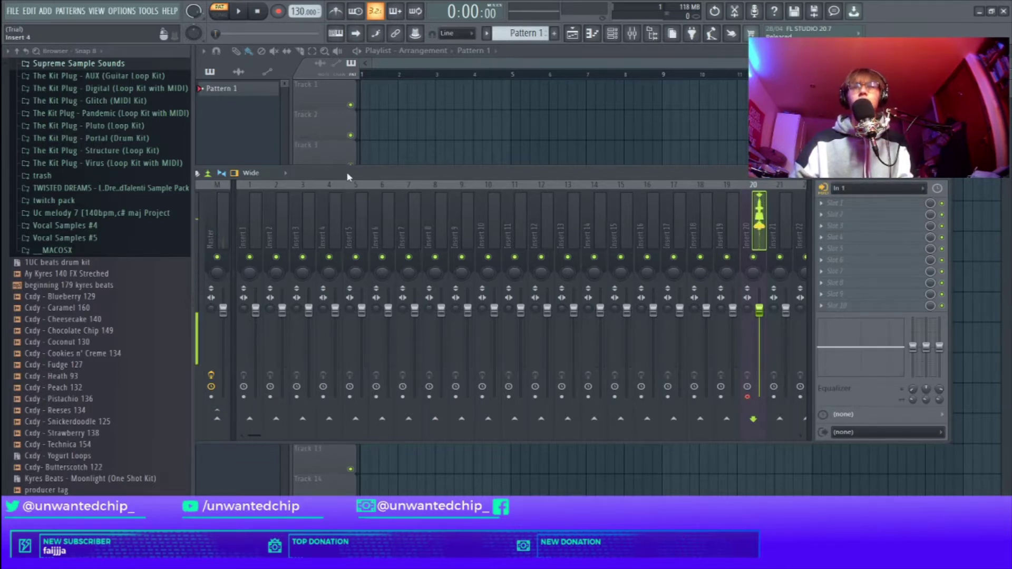
drag(348, 176, 434, 169)
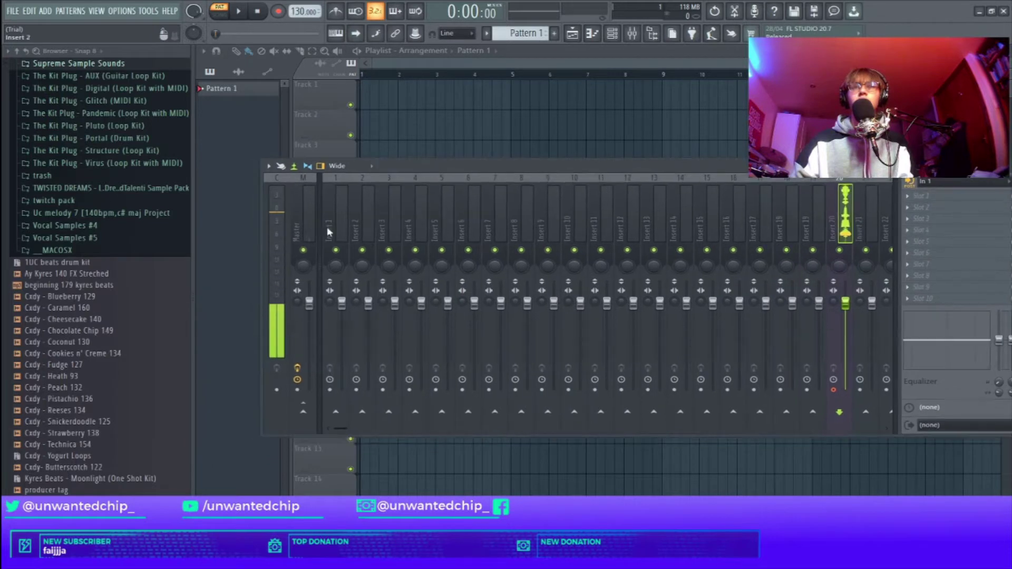
click(304, 414)
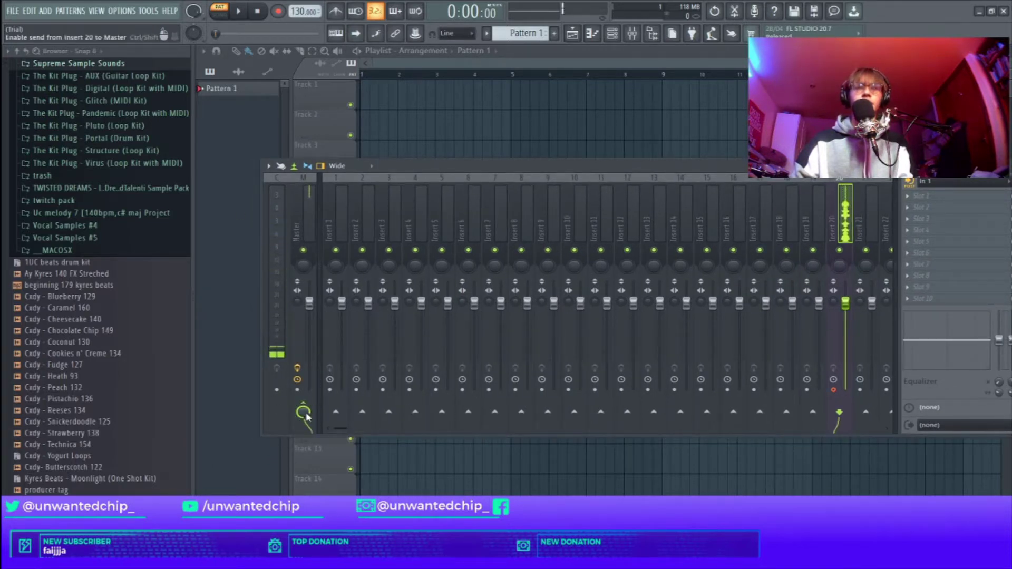
Reset the level of Insert 20's send to Master and try it at 0%.
right_click(303, 412)
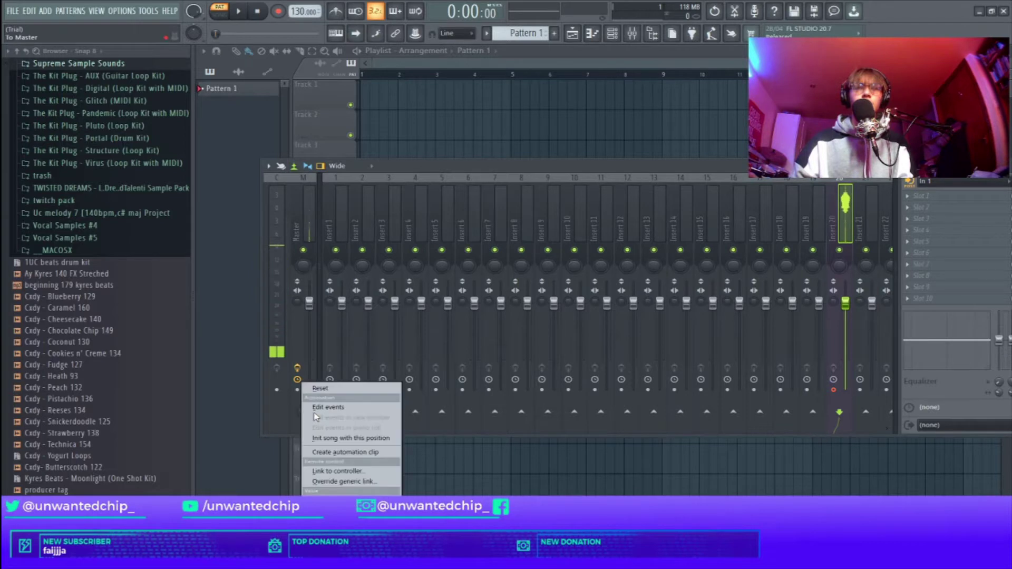
click(324, 390)
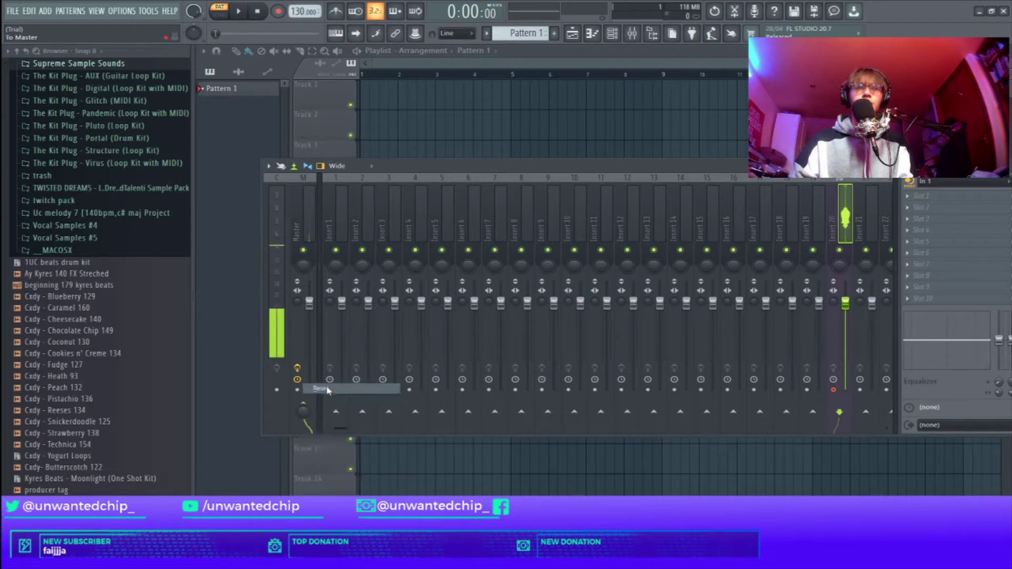
click(305, 407)
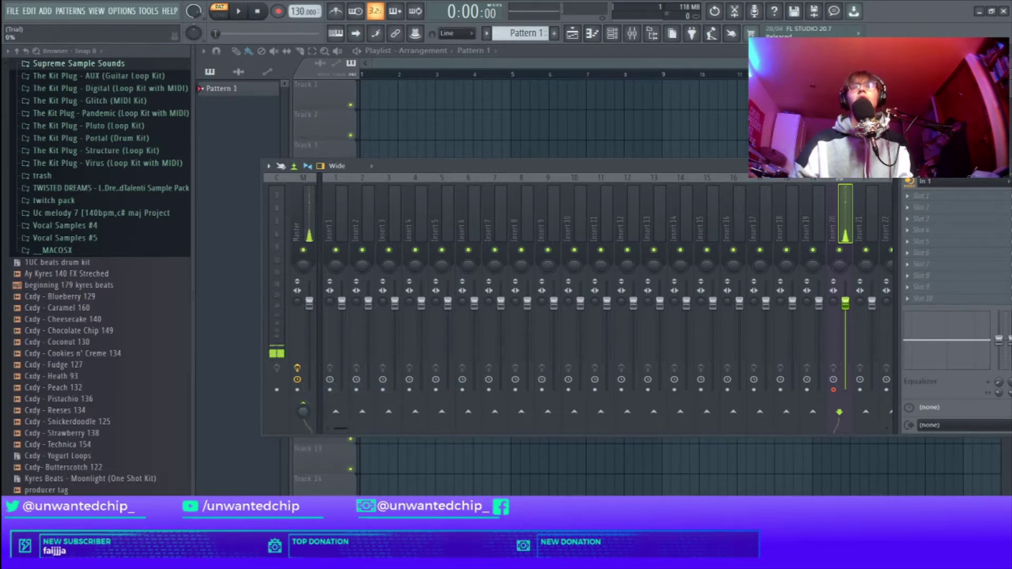
click(306, 406)
Try Insert 20's send to Master at 22% and leave the send disabled.
click(307, 412)
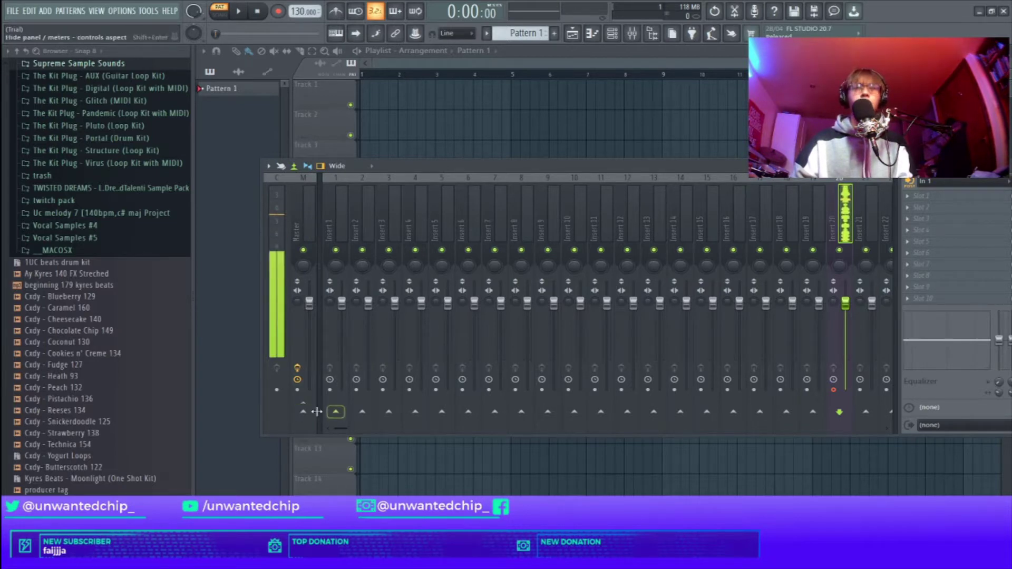
click(306, 413)
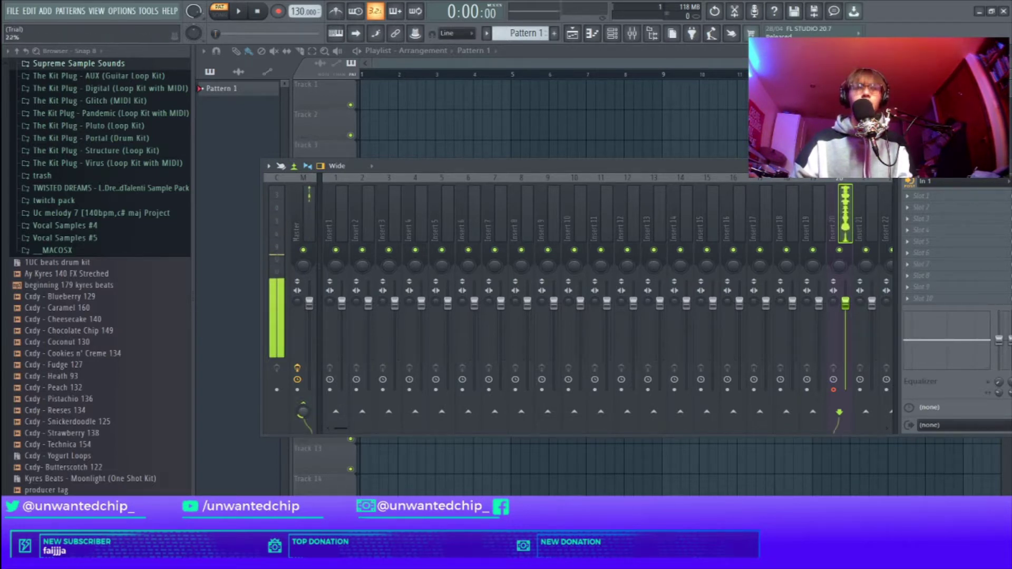
drag(303, 412, 303, 396)
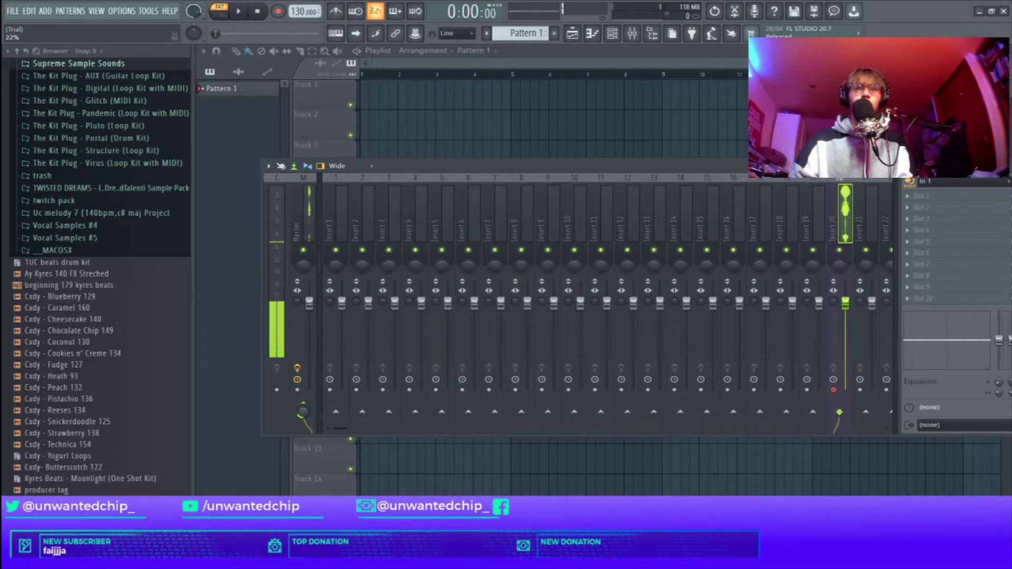
click(303, 412)
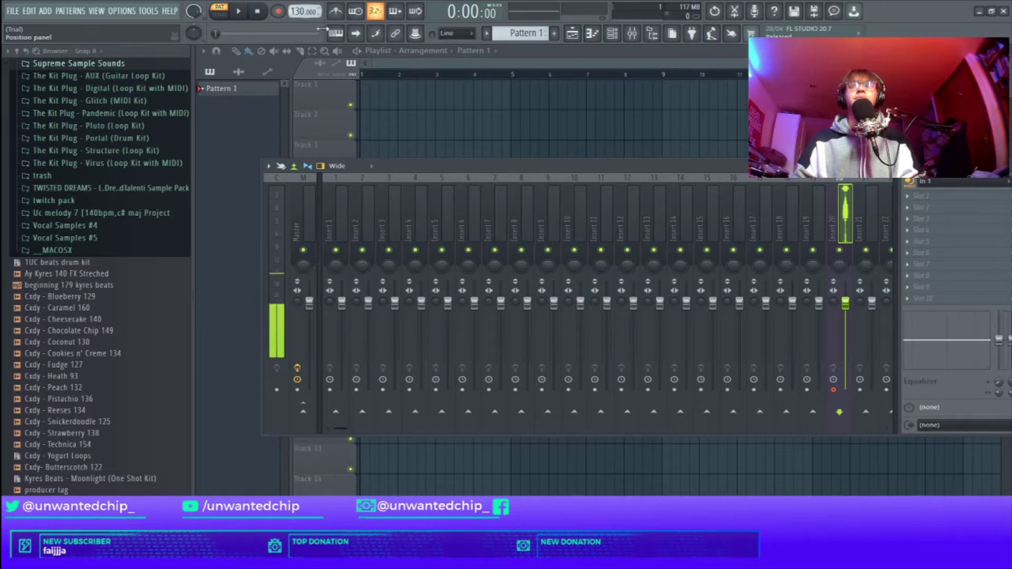
Shift the mixer window so its input section is in view and set the project tempo to 160 BPM.
drag(722, 162, 669, 165)
right_click(299, 13)
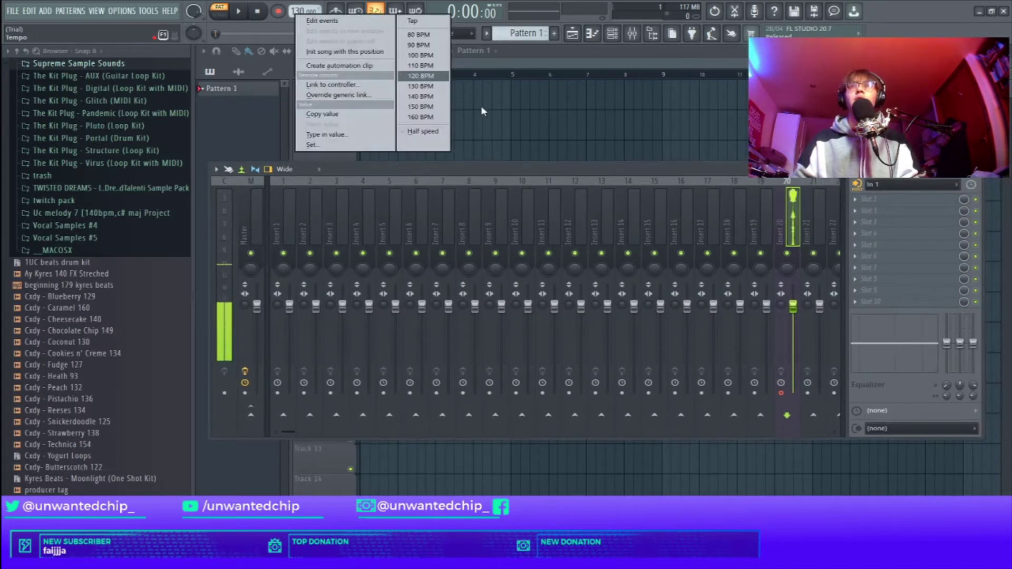
click(439, 117)
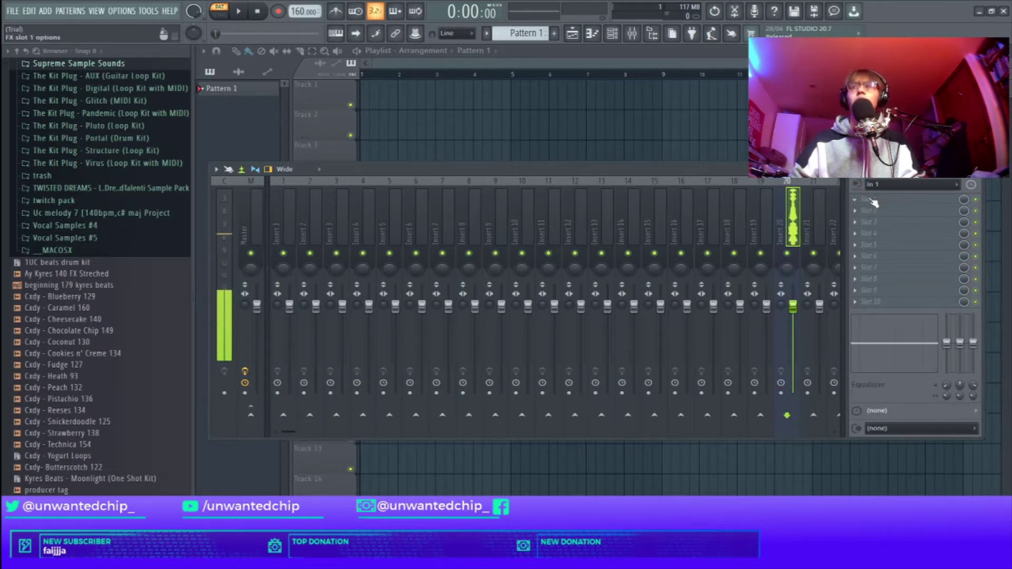
In song mode, record a short microphone take into the playlist as an audio clip and stop the recording.
click(219, 13)
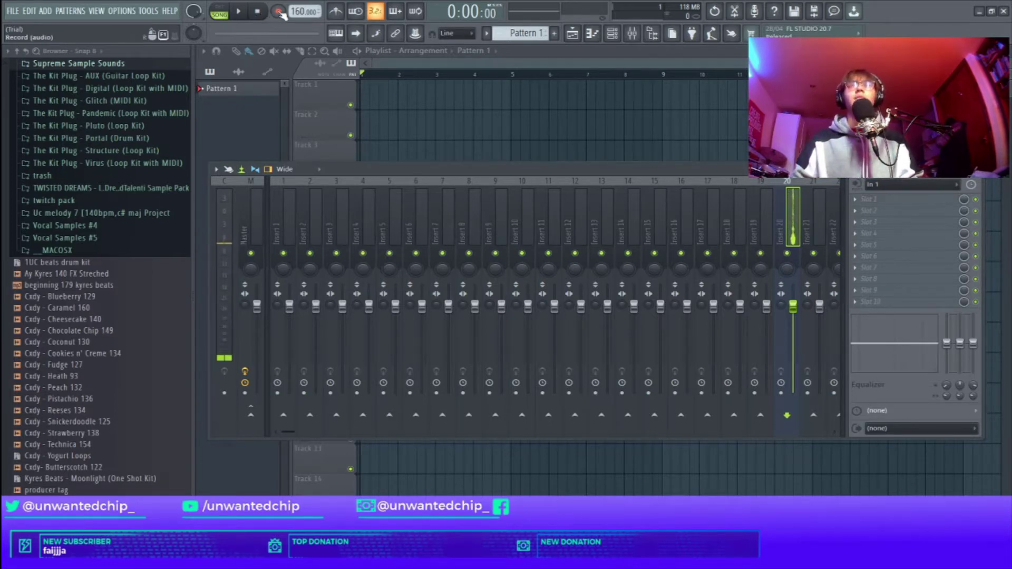
click(279, 12)
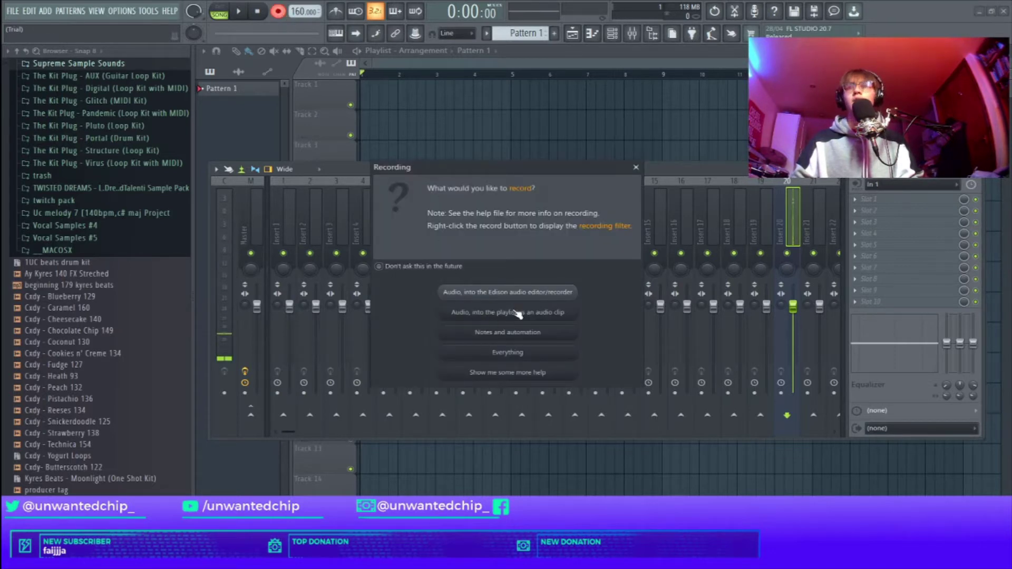
click(519, 313)
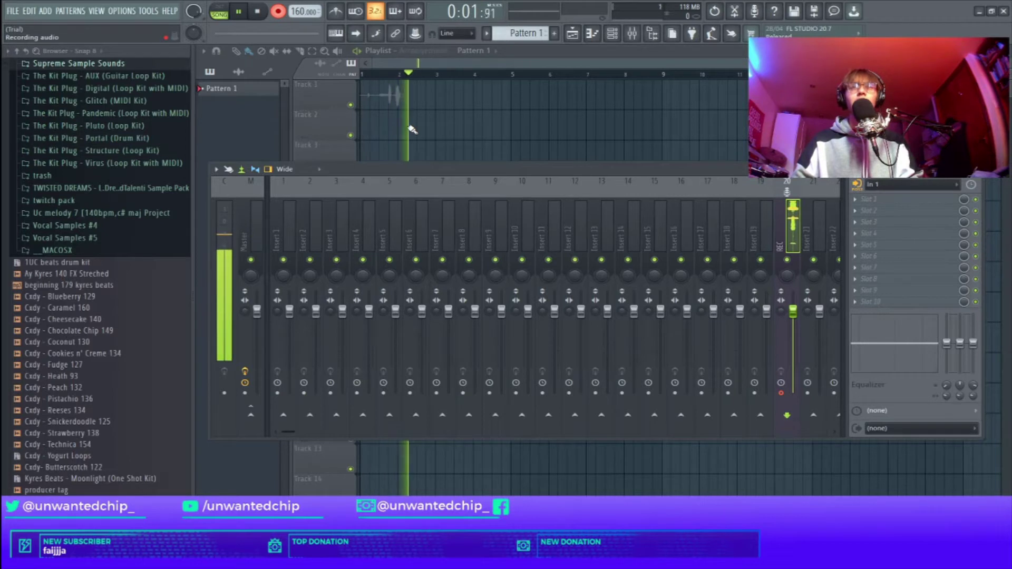
key(space)
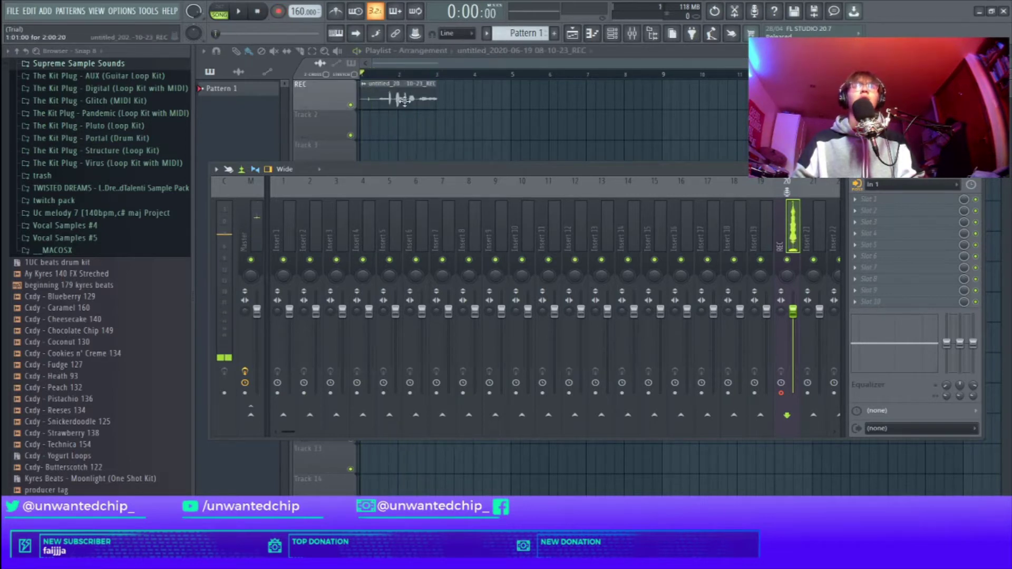
Delete the recorded audio clip and its REC track from the playlist.
right_click(405, 101)
right_click(330, 90)
click(359, 291)
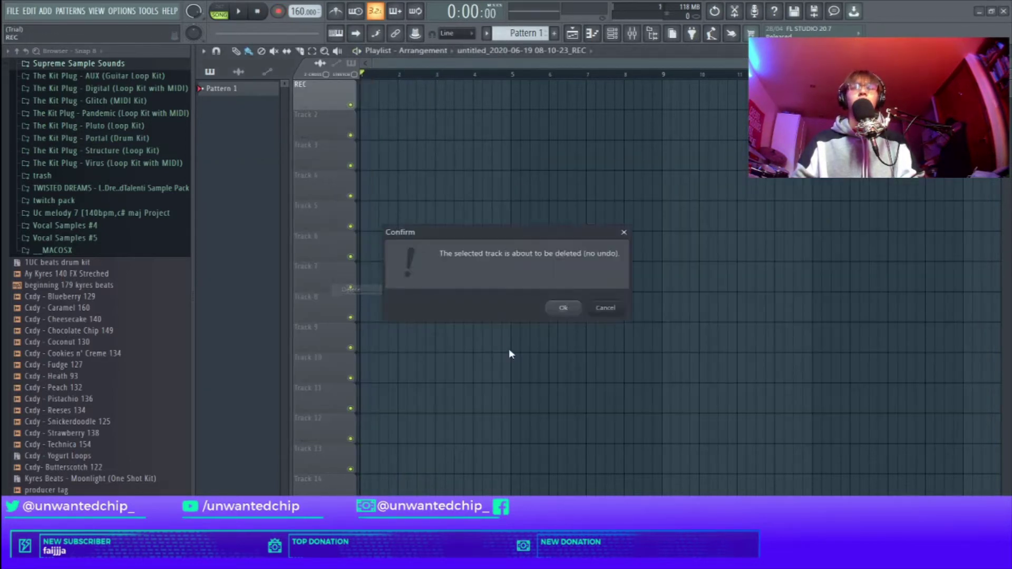
click(560, 308)
Place Pattern 1 at the start of Track 1 and extend the clip to eight bars.
drag(282, 100, 318, 102)
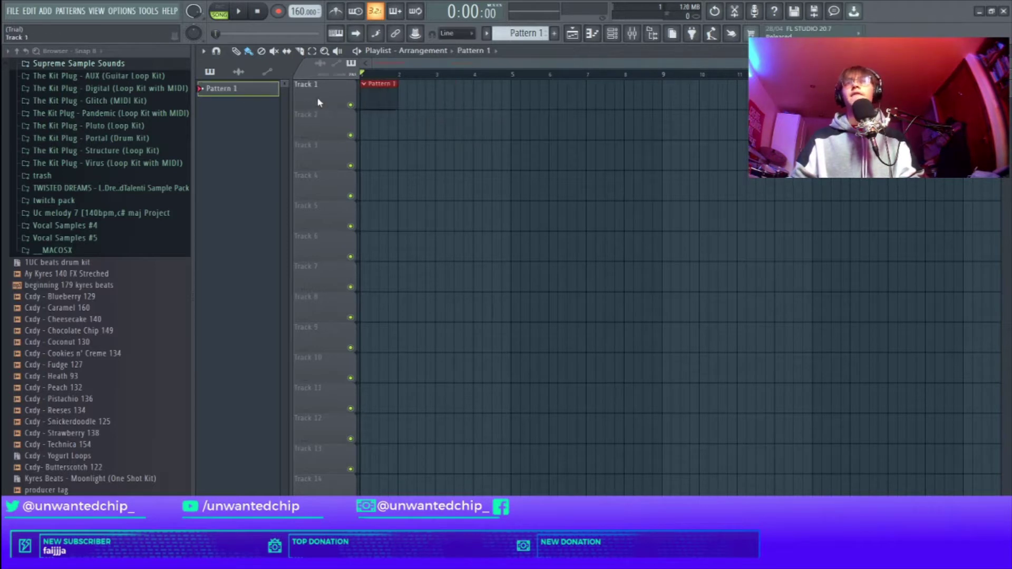
drag(397, 98, 512, 103)
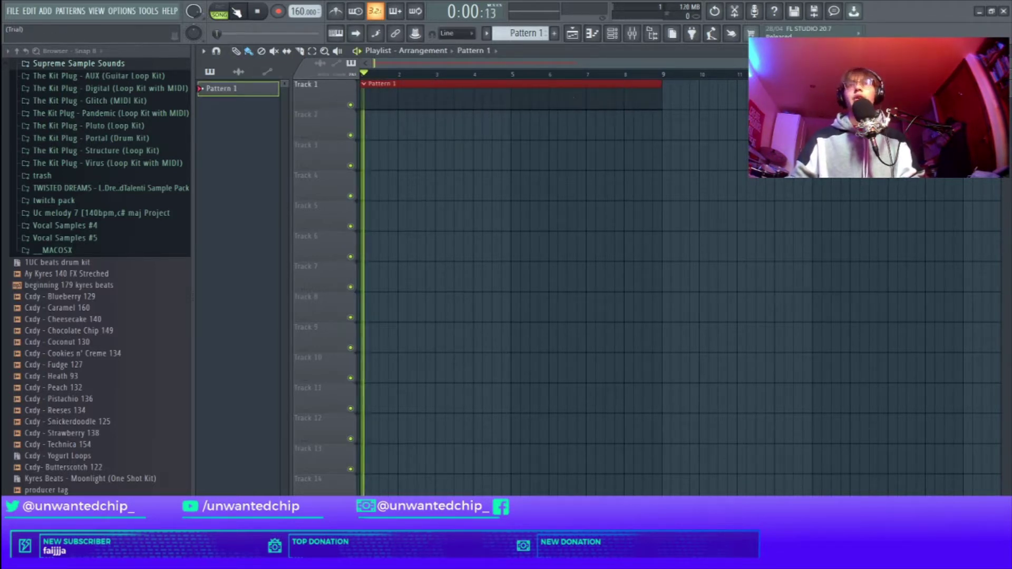
key(space)
Open the channel rack and delete the recorded audio's REC channel.
click(612, 34)
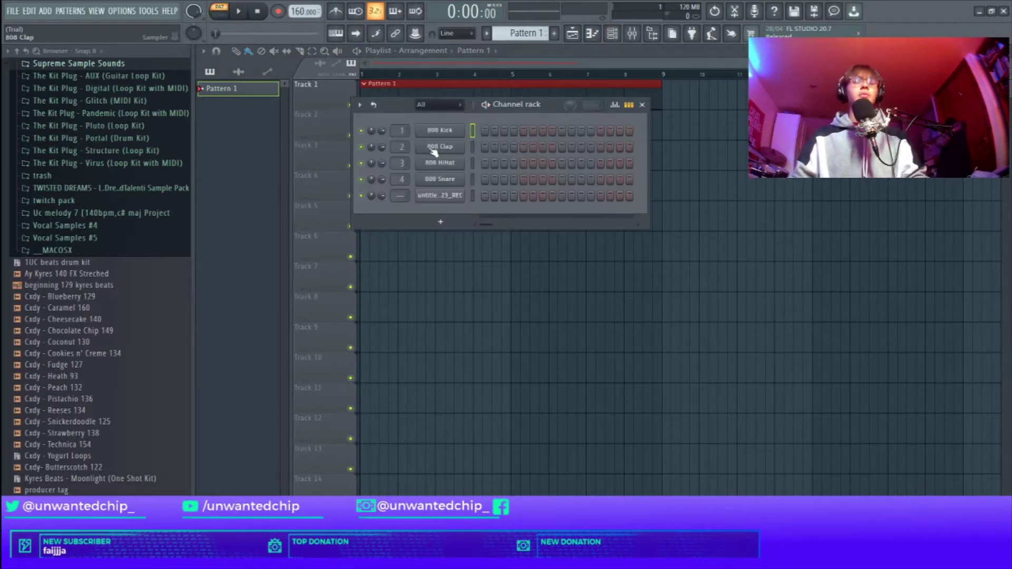
right_click(440, 198)
click(488, 310)
click(568, 315)
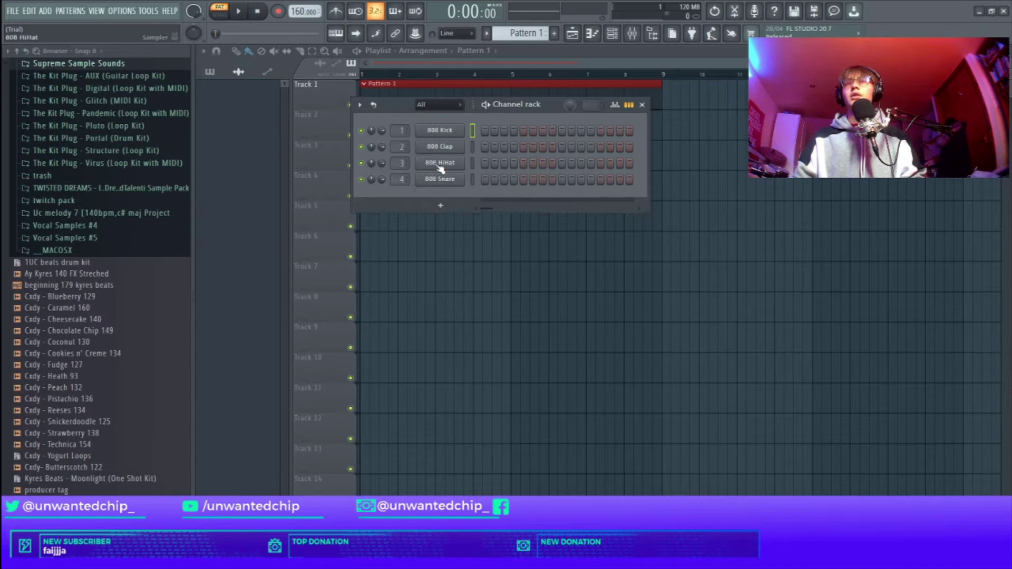
Add an Addictive Keys instrument channel, close its plugin window and open the channel's piano roll.
click(442, 203)
click(457, 47)
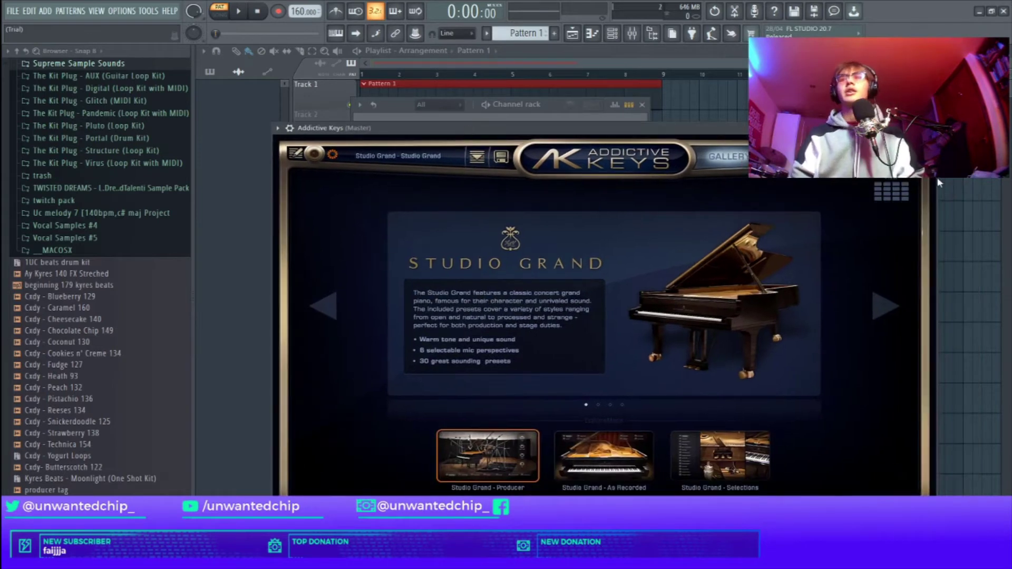
click(931, 128)
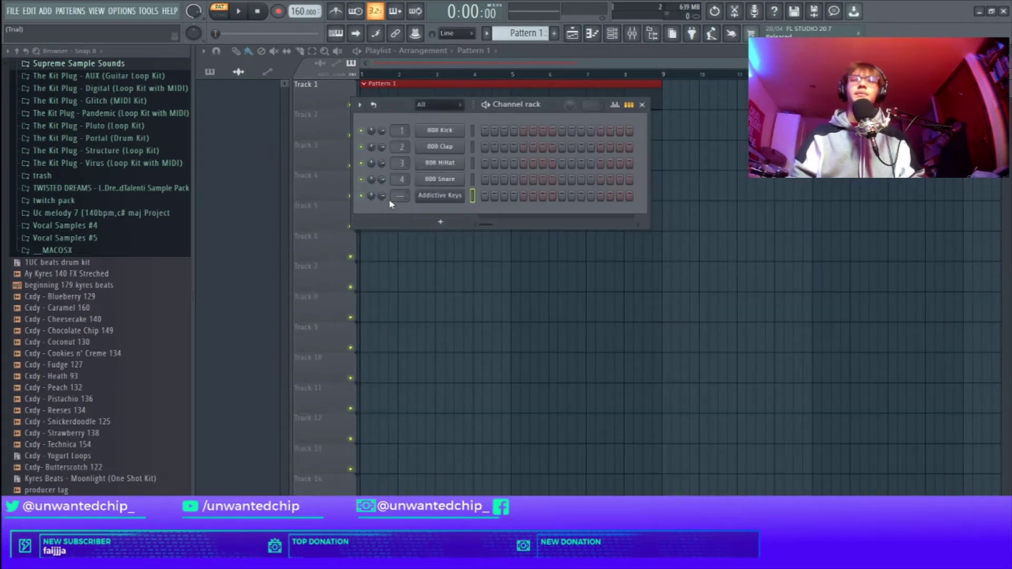
right_click(420, 194)
click(475, 196)
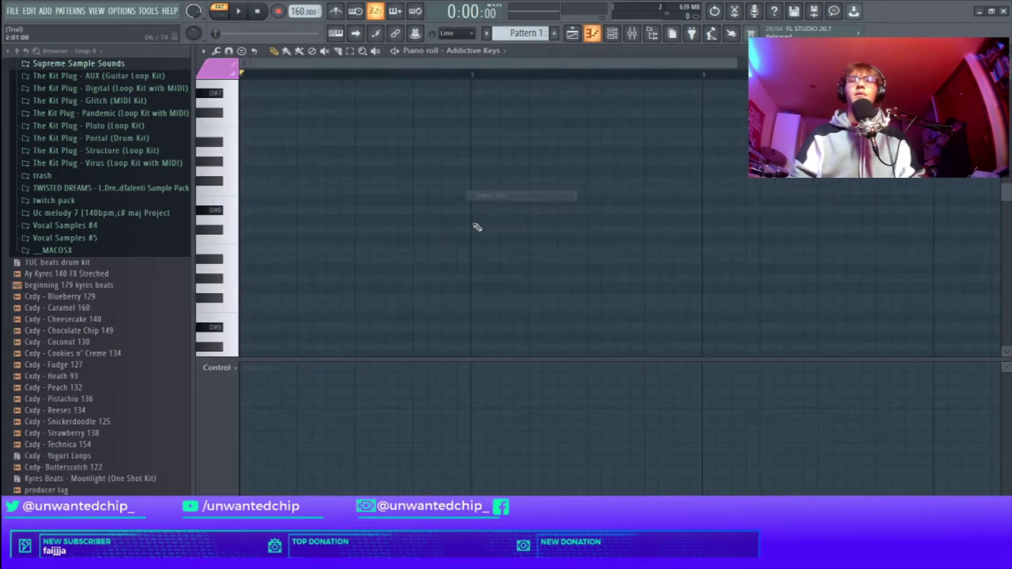
Write a one-beat D#5, F#5, A#5 chord at bar 1 and an A#4, C#5, F5 chord from beat 2, extending C#5 and F5 to two beats.
scroll(279, 230, down, 3)
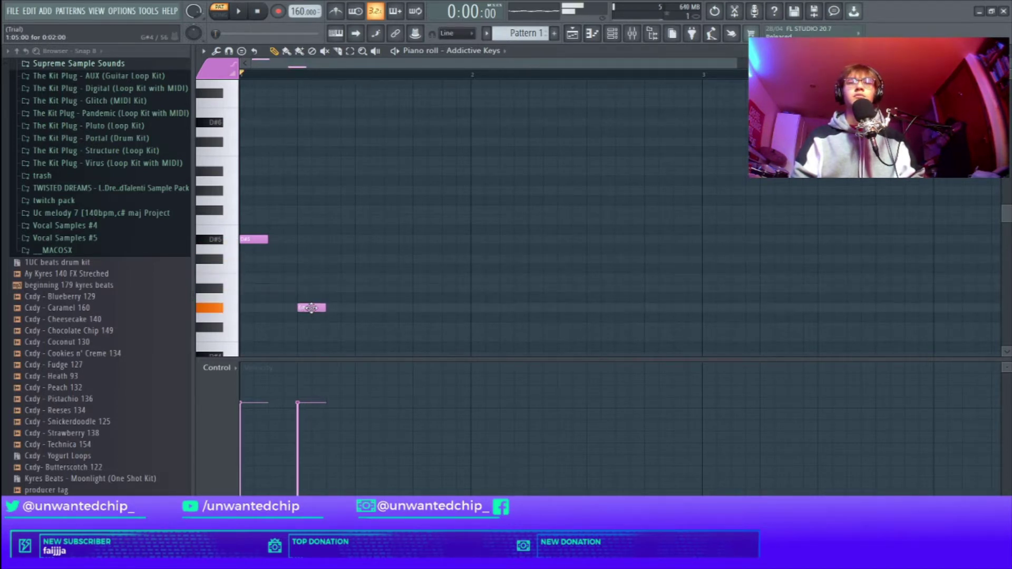
key(space)
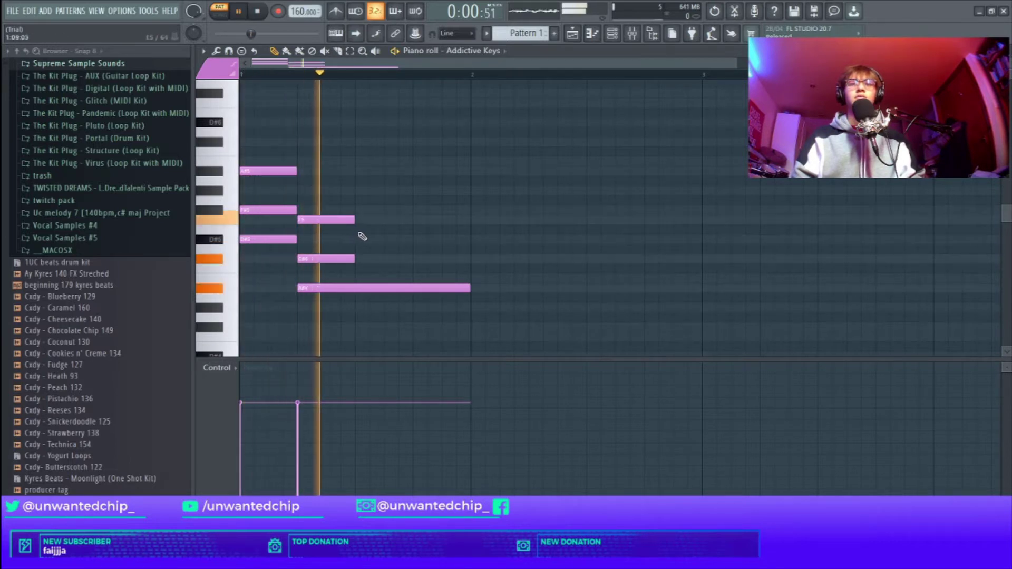
key(space)
key(space)
ctrl+shift+click(335, 221)
ctrl+shift+click(334, 263)
drag(371, 259, 413, 261)
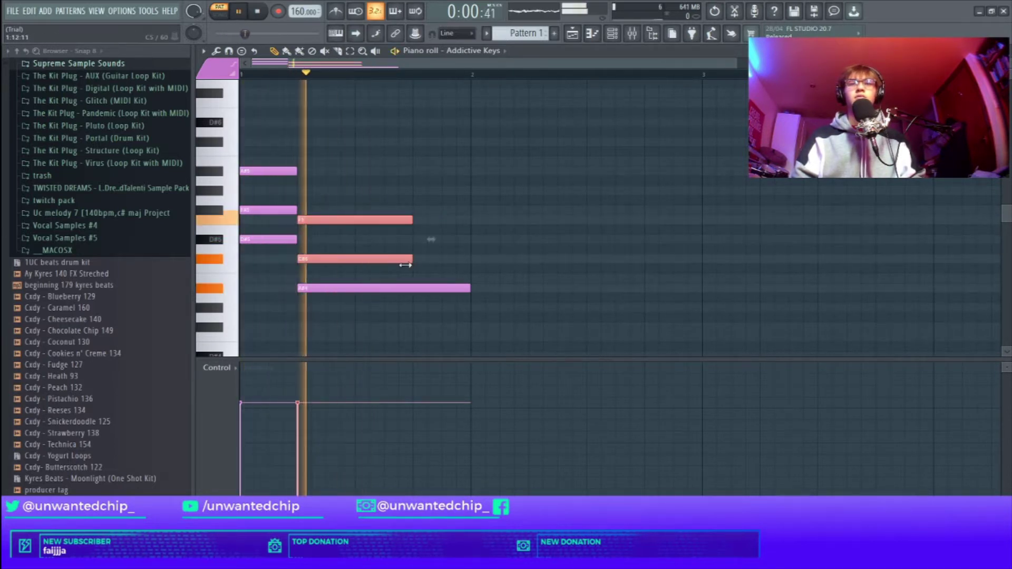
Trim the A#4 note to two beats and stack one-beat F#4, A#4, C#5 and D#5 notes on beat 4 of bar 1.
drag(440, 288, 427, 329)
click(433, 280)
click(422, 239)
drag(432, 278, 425, 288)
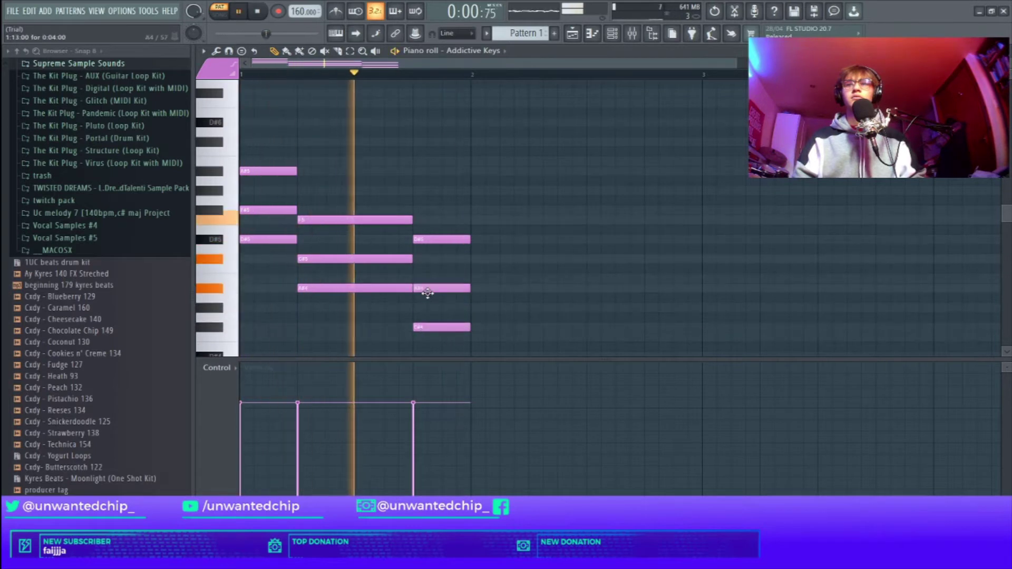
click(428, 259)
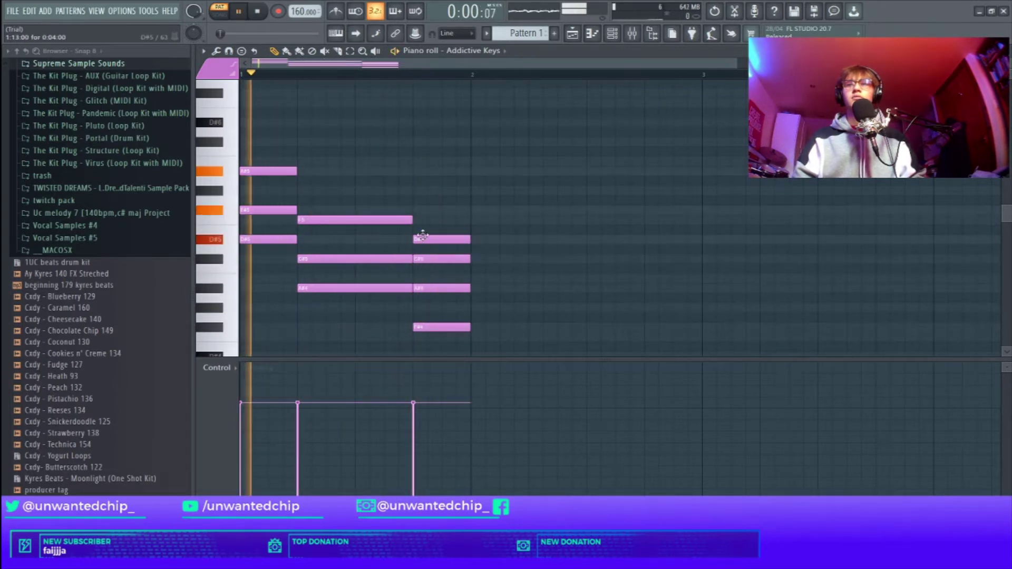
Delete the four stacked notes on beat 4 of bar 1.
right_click(422, 238)
right_click(422, 259)
right_click(421, 288)
right_click(421, 328)
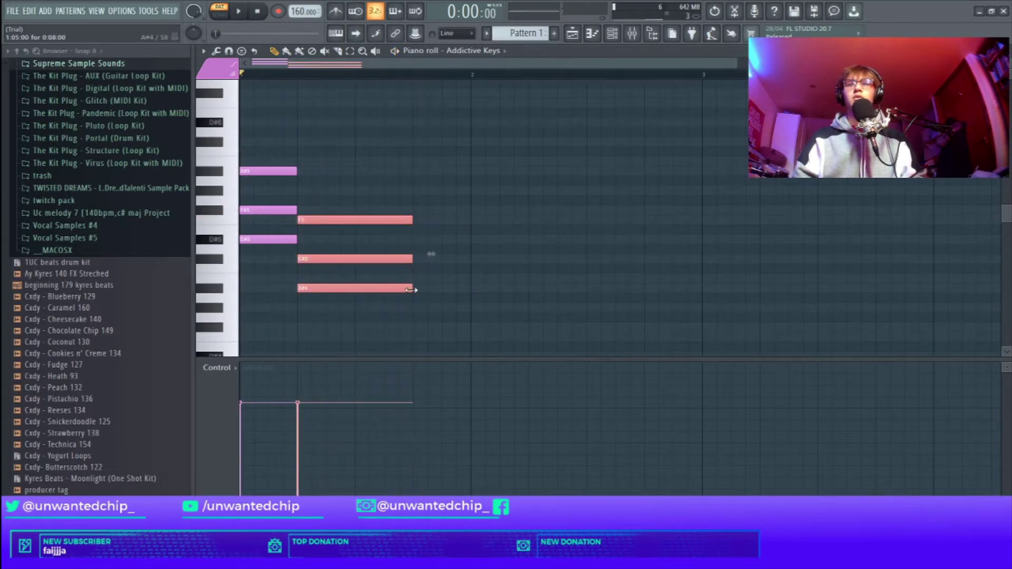
Place a one-beat chord of F#4, A#4 and C#5 on beat 4 of bar 1, checking it with playback.
click(418, 328)
key(space)
key(space)
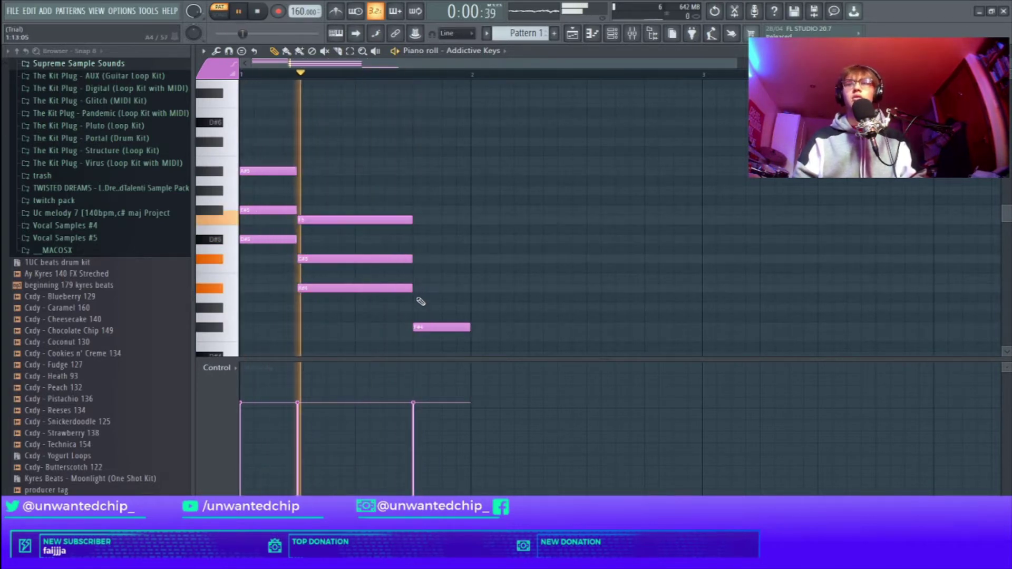
click(421, 289)
key(space)
click(420, 259)
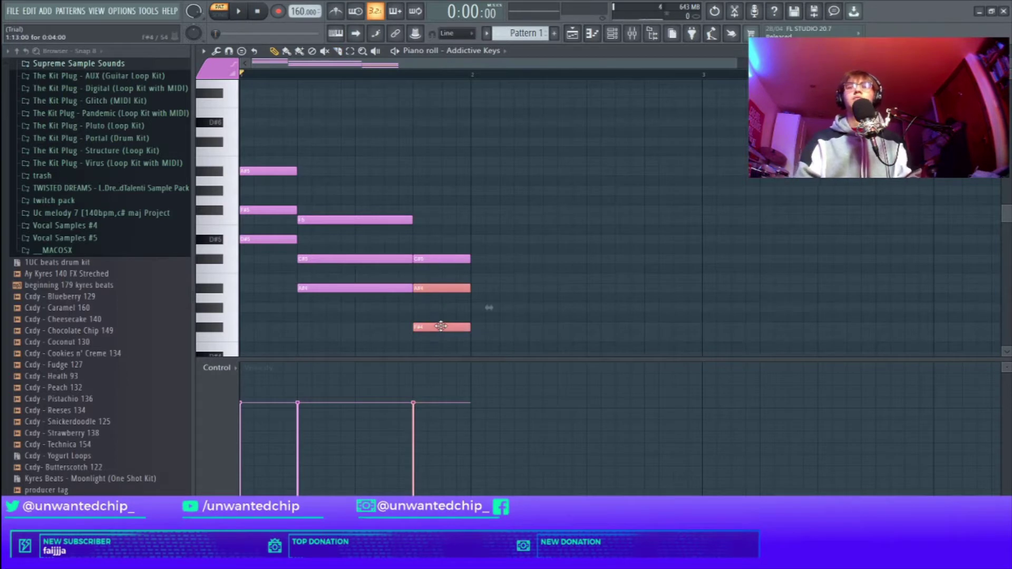
Try the beat-4 chord one octave higher against the loop and return it to F#4, A#4 and C#5.
scroll(446, 274, down, 2)
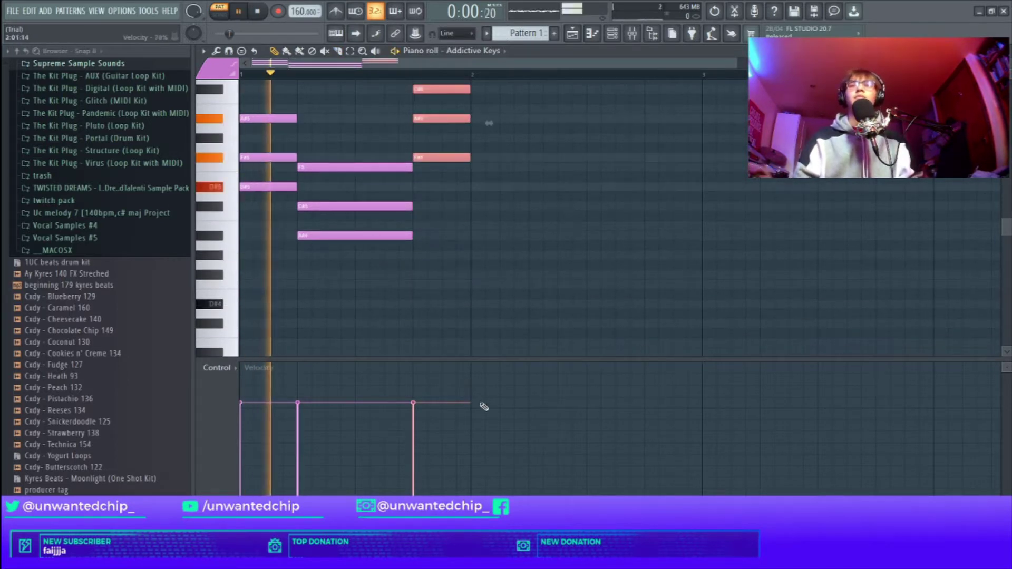
scroll(517, 295, up, 3)
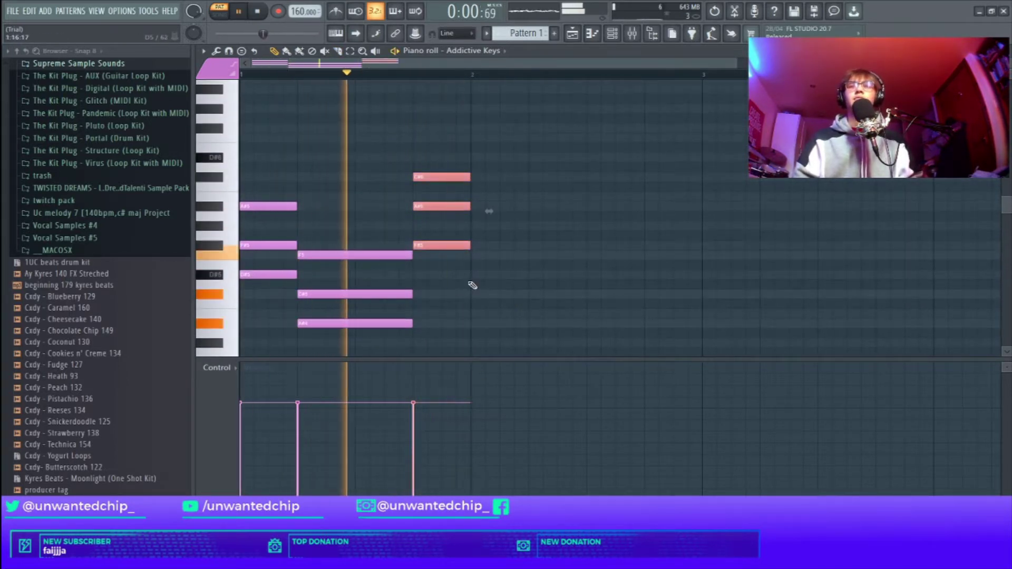
key(ctrl+Down)
scroll(520, 233, down, 3)
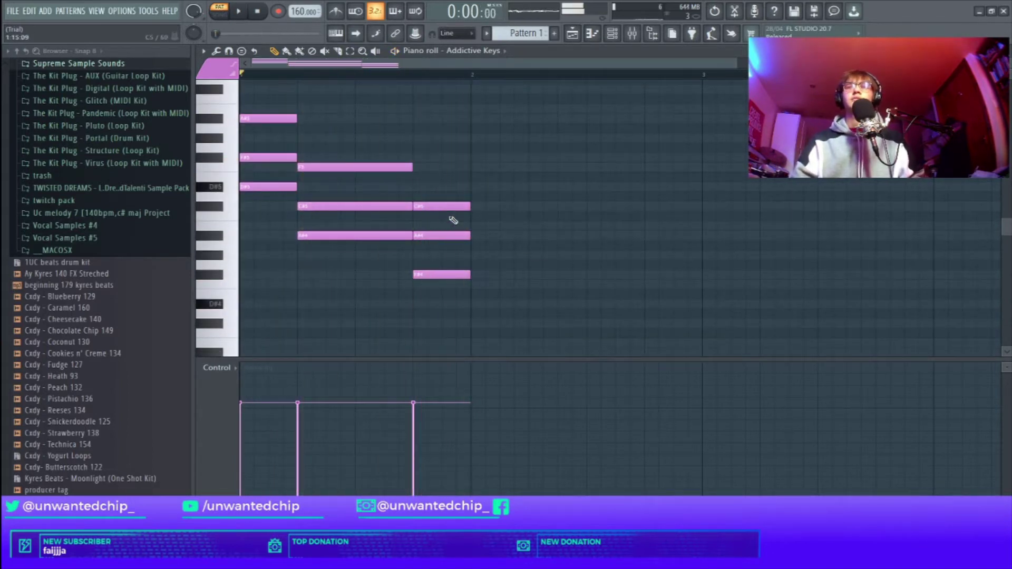
key(space)
key(space)
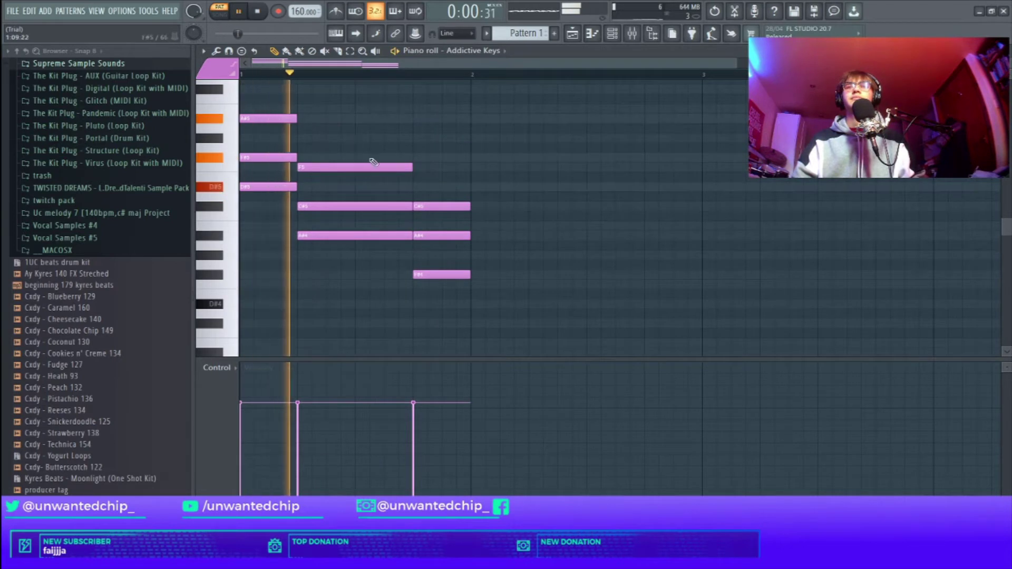
Delete the three-note chord on beat 4 and extend the second chord to the end of bar 1.
right_click(437, 206)
right_click(446, 236)
right_click(451, 273)
drag(366, 144, 390, 298)
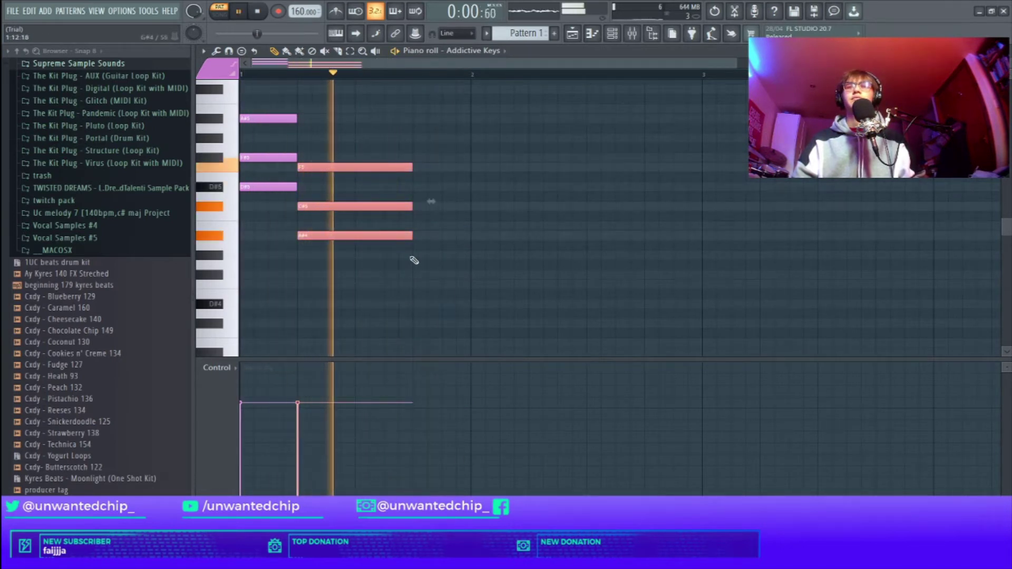
drag(411, 236, 470, 239)
Add a three-beat chord of F#4, A#4 and C#5 at the start of bar 2.
click(472, 256)
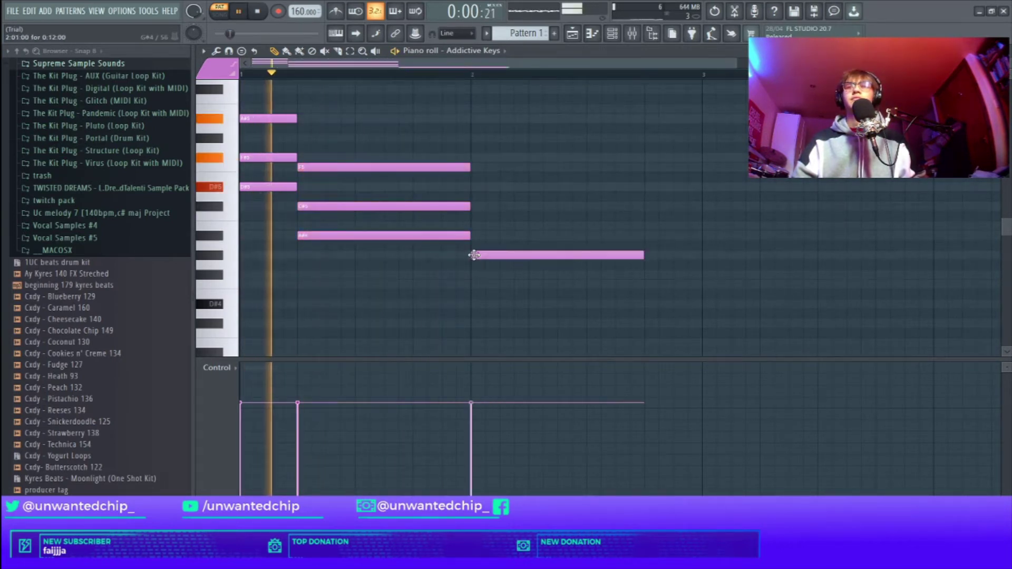
drag(579, 256, 580, 275)
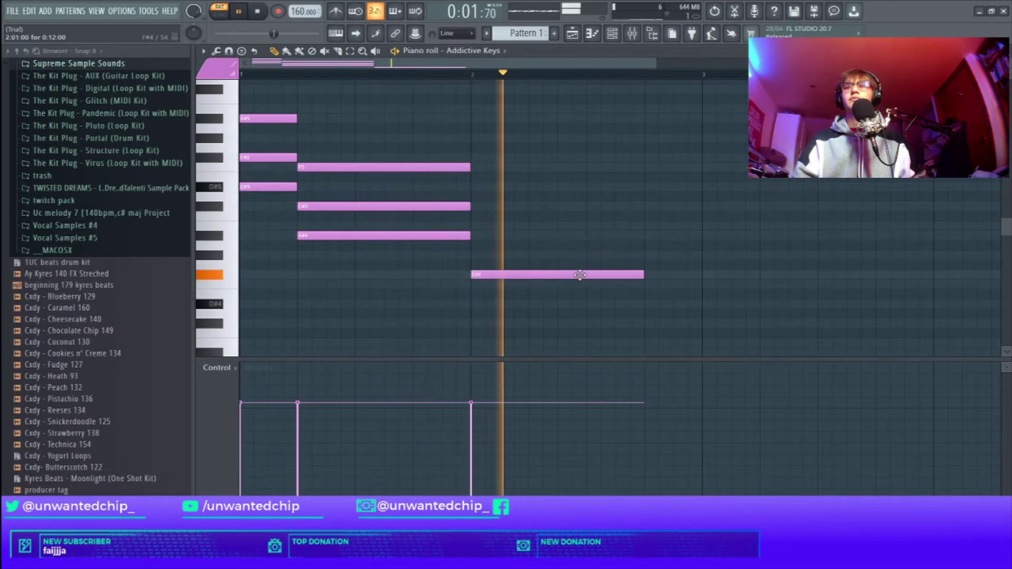
click(477, 236)
click(477, 206)
drag(570, 172, 604, 332)
key(space)
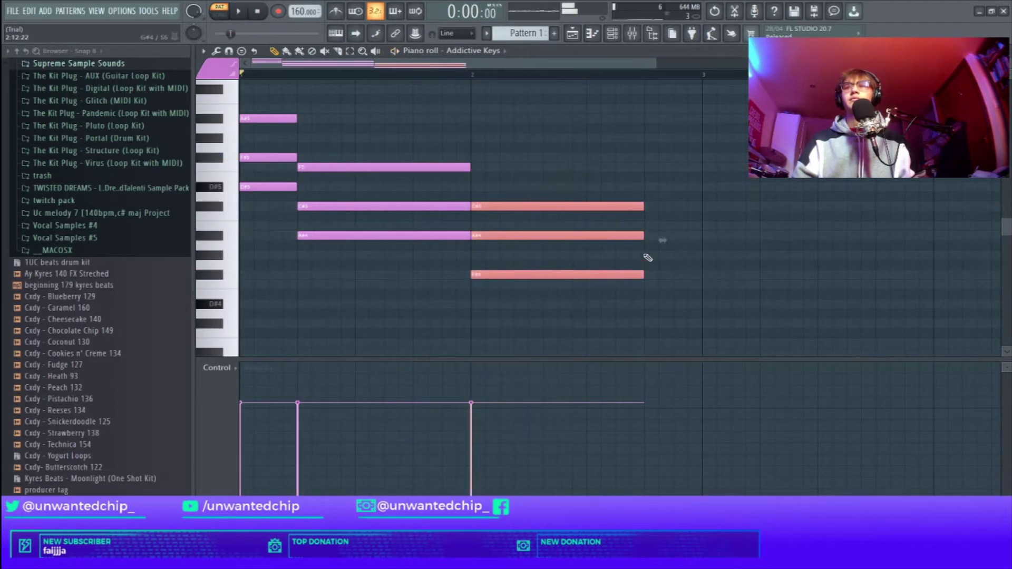
Play the pattern and shorten the second chord's three notes to two beats.
key(space)
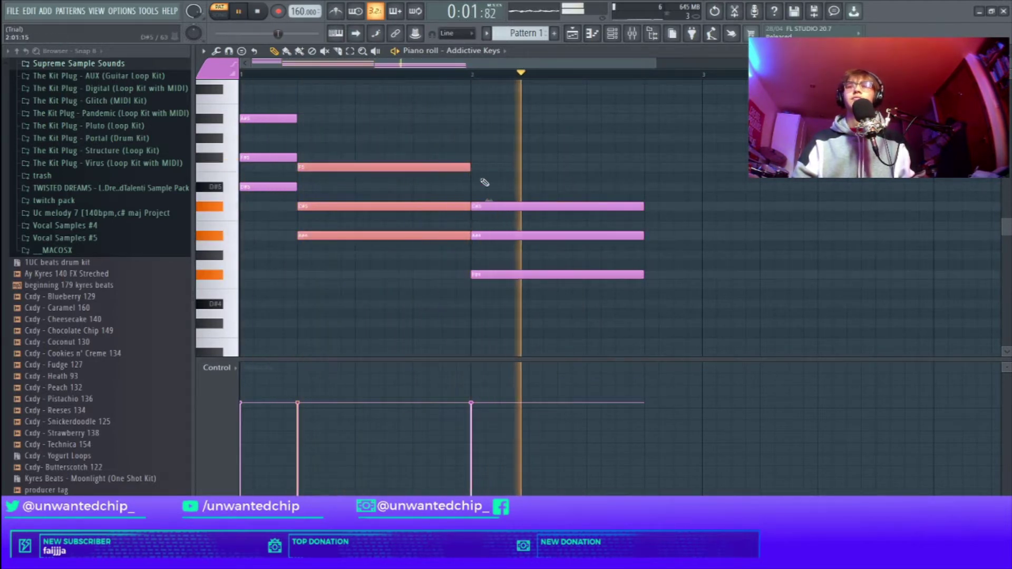
drag(425, 144, 662, 311)
ctrl+click(456, 182)
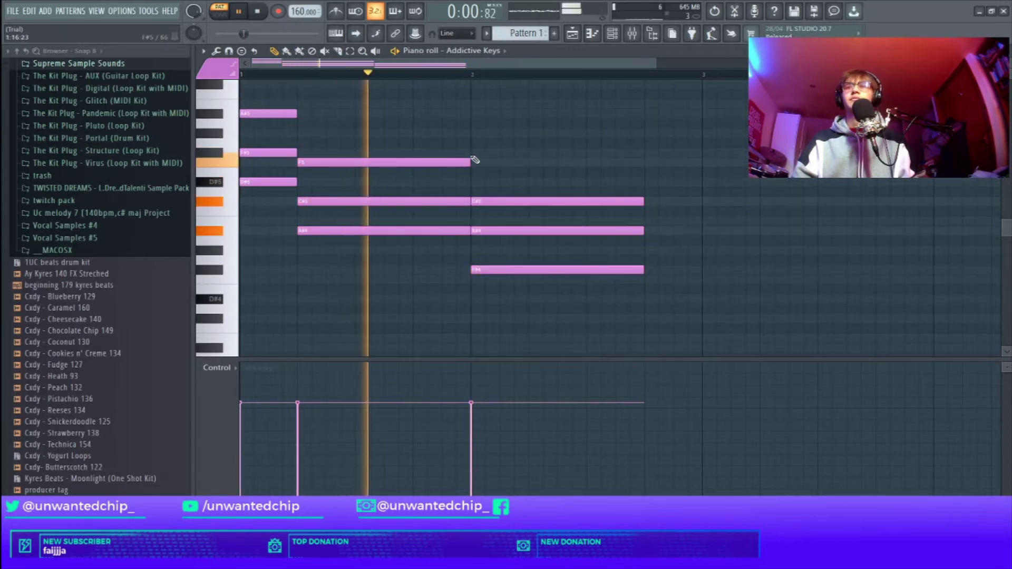
drag(448, 148, 462, 244)
drag(470, 163, 415, 168)
Move the third chord one beat earlier so it starts on beat 4 of bar 1.
drag(518, 170, 542, 286)
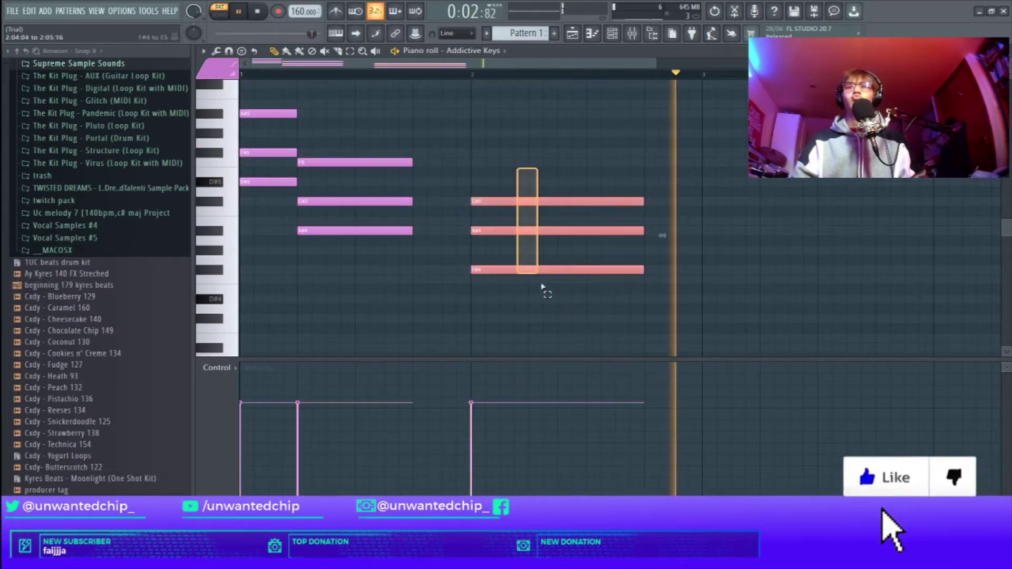
drag(529, 230, 471, 231)
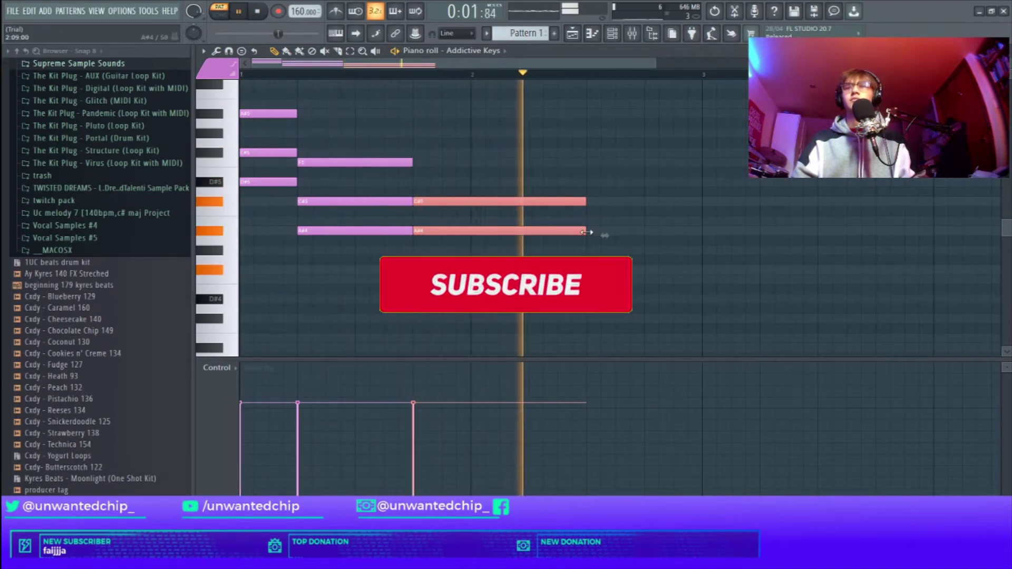
mouse_move(585, 231)
mouse_down()
mouse_move(643, 232)
mouse_move(589, 230)
mouse_up()
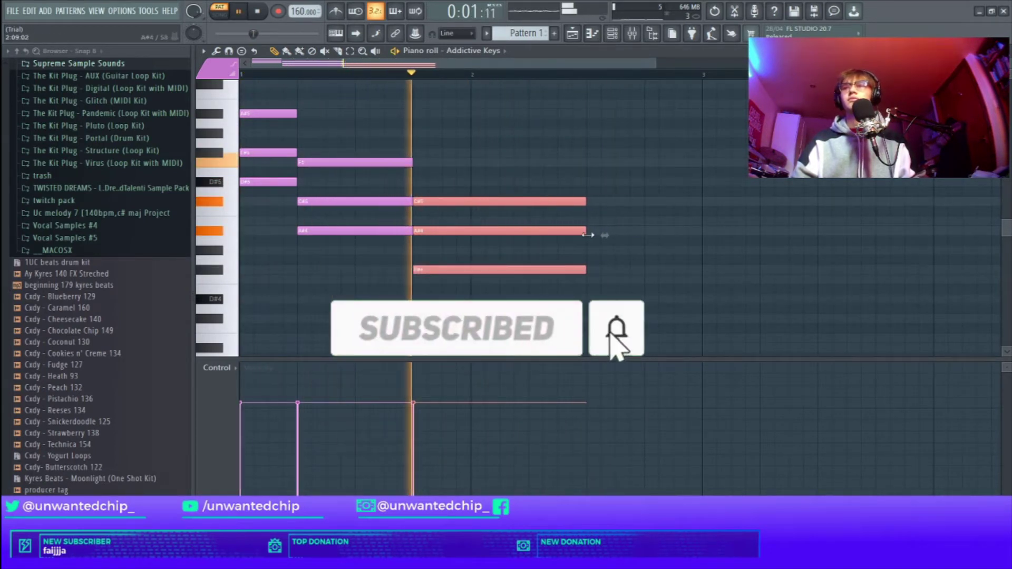
Extend the three notes of the third chord to the end of bar 2.
scroll(613, 289, down, 1)
scroll(659, 281, down, 3)
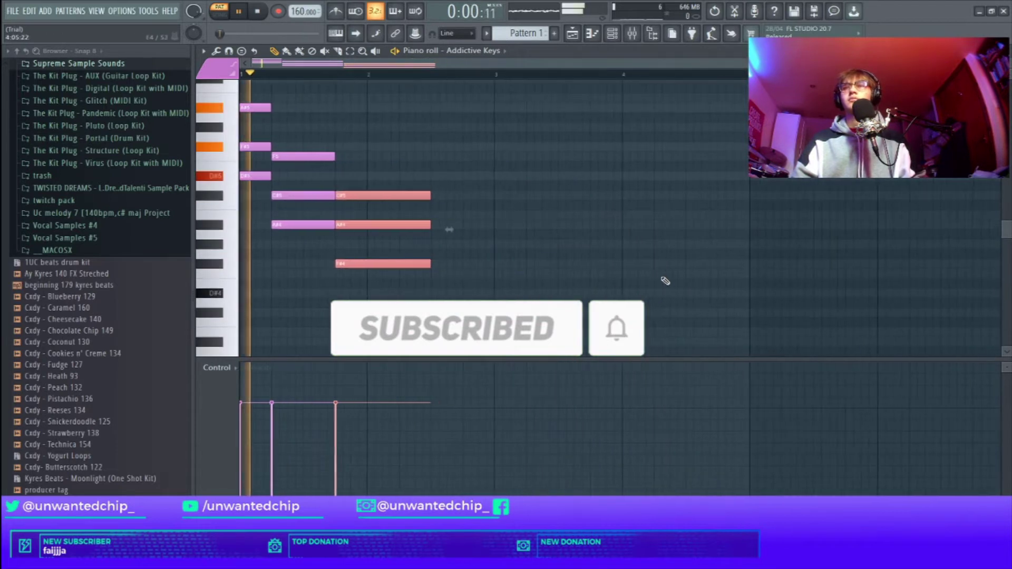
ctrl+click(661, 280)
drag(406, 164, 441, 368)
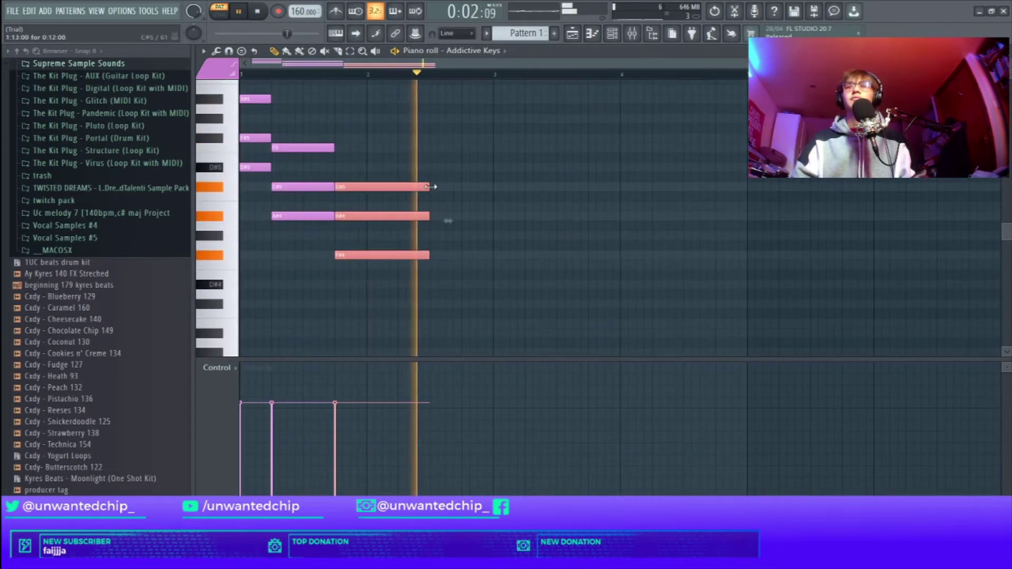
drag(431, 187, 498, 189)
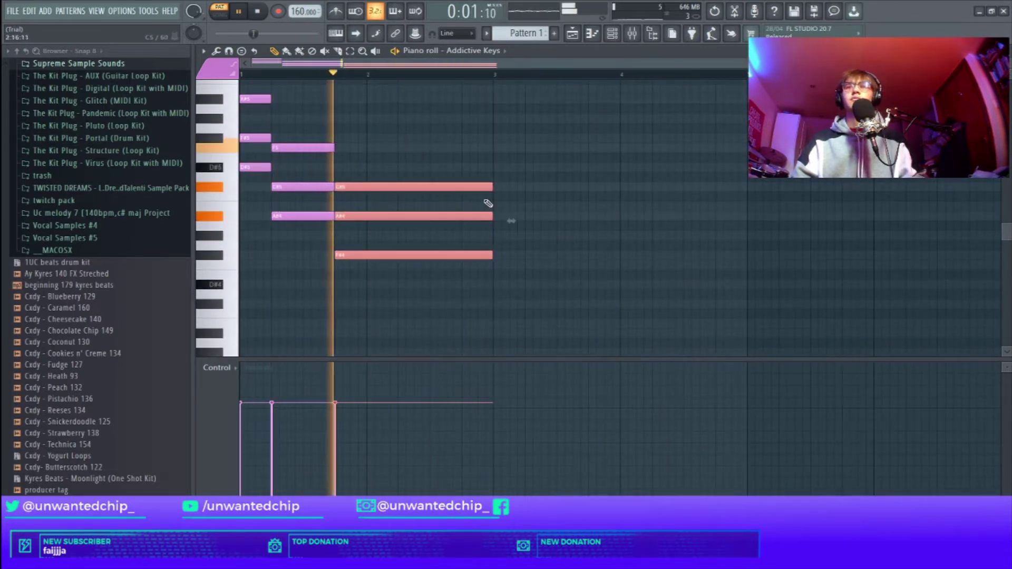
Stop playback and copy the lowest note of each chord one octave down as bass notes D#4, A#3 and F#3.
scroll(503, 237, up, 5)
ctrl+click(502, 245)
key(space)
scroll(353, 255, down, 4)
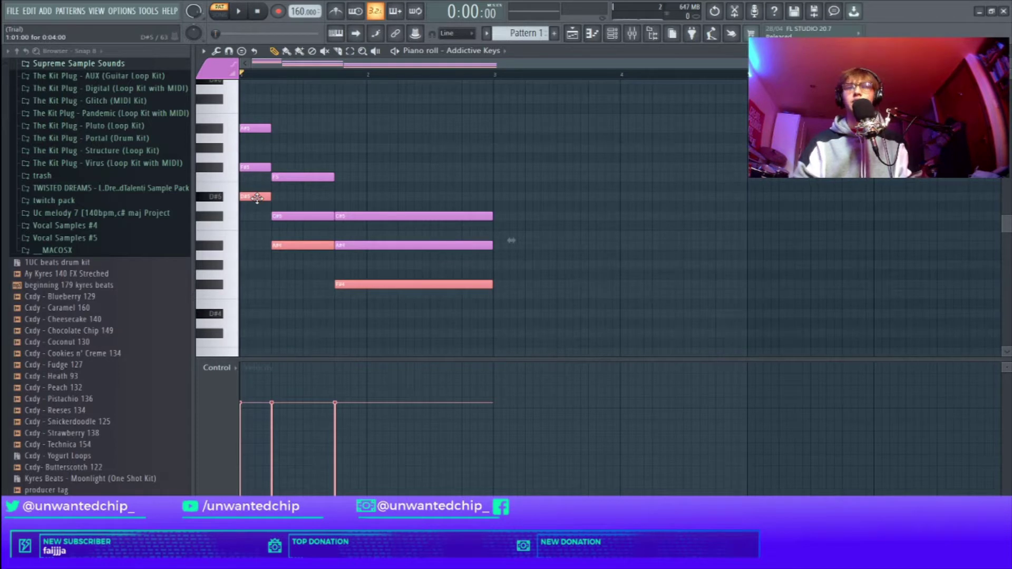
scroll(285, 237, down, 5)
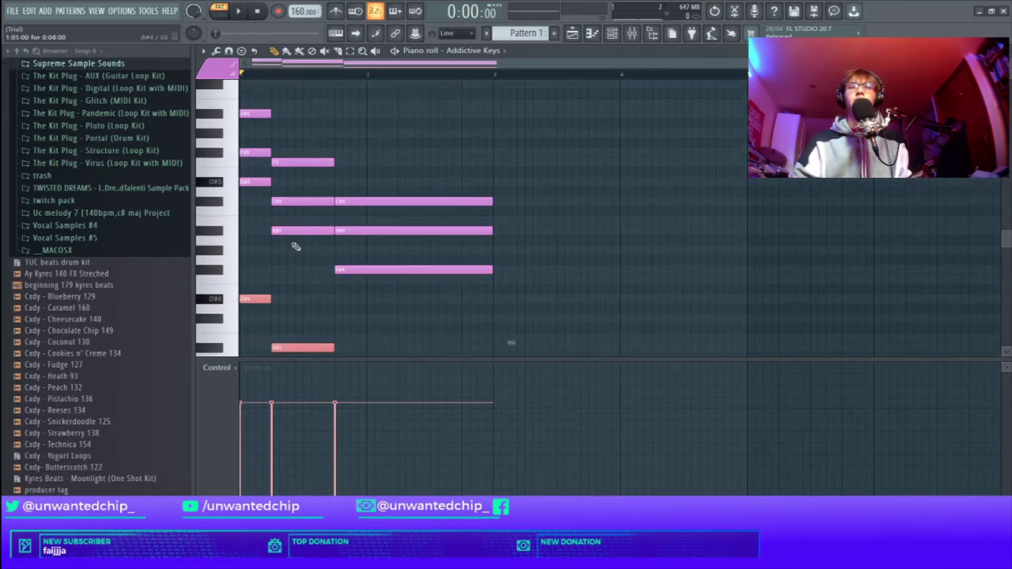
Play back the progression with its bass notes and duplicate the two bars into bars 3 and 4.
key(space)
scroll(352, 272, up, 4)
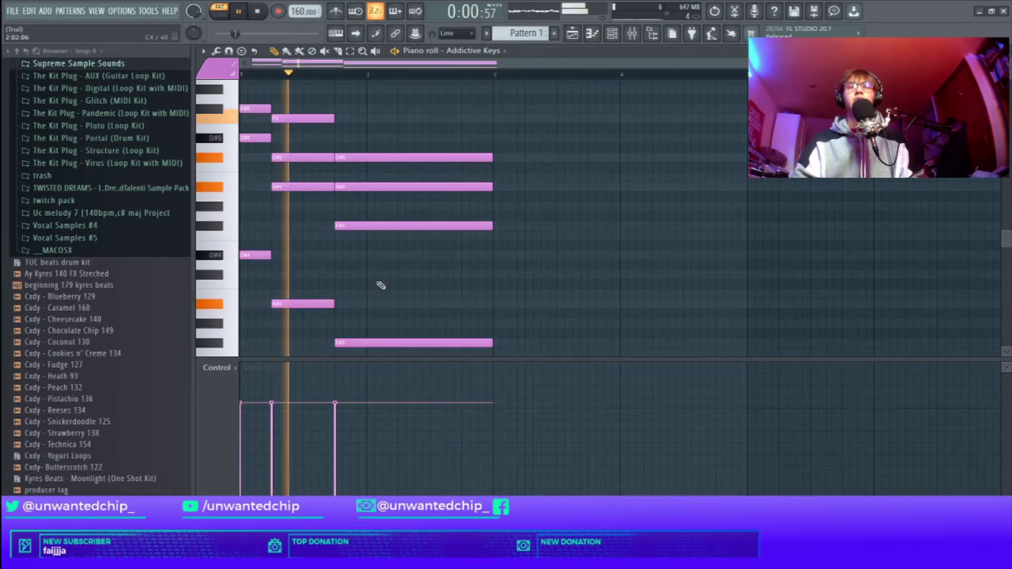
scroll(375, 284, down, 3)
scroll(371, 283, up, 5)
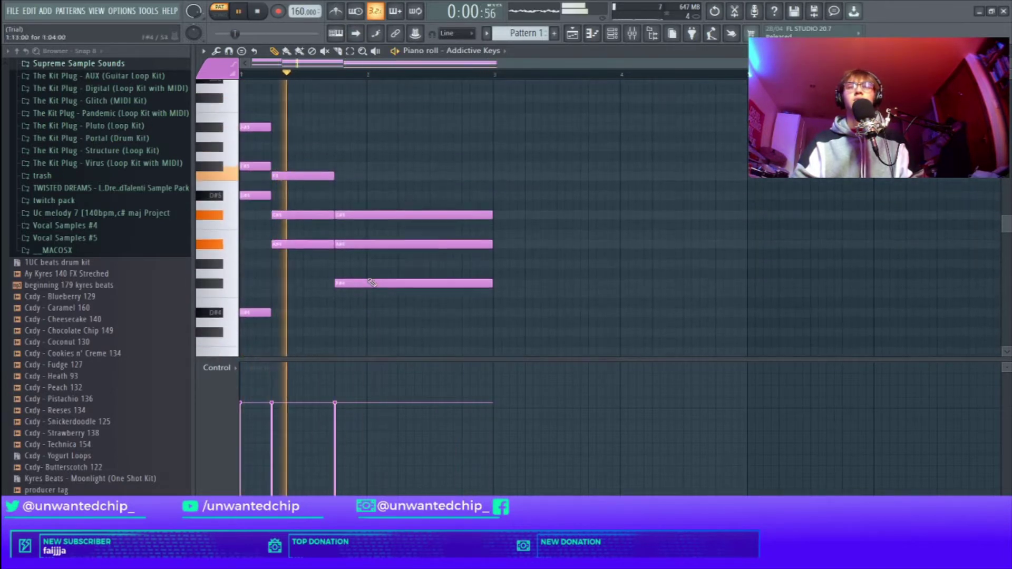
key(ctrl+b)
right_click(510, 326)
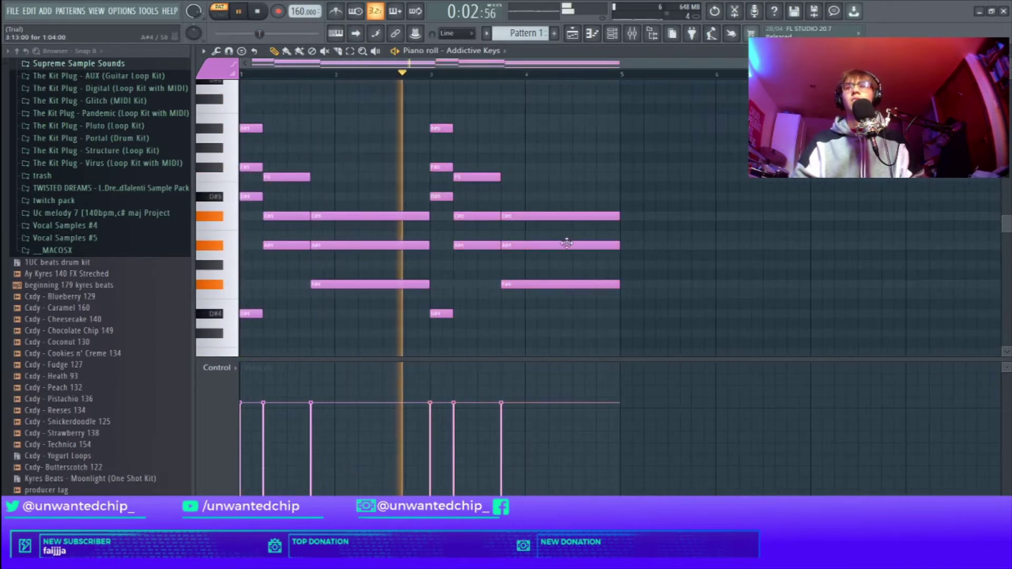
Slice the upper three notes of the last chord at beat 3 of bar 4.
key(c)
drag(573, 210, 581, 320)
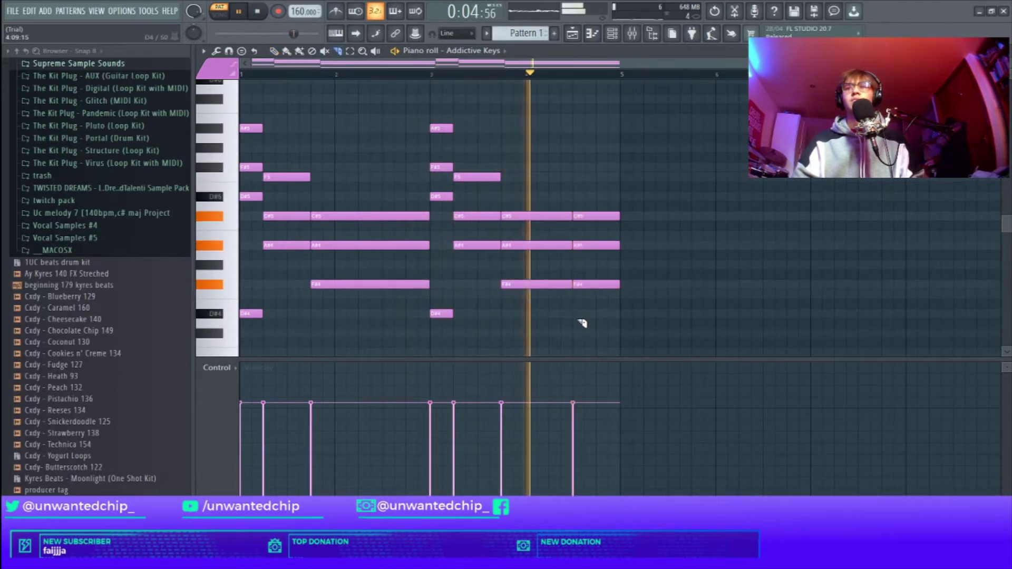
key(p)
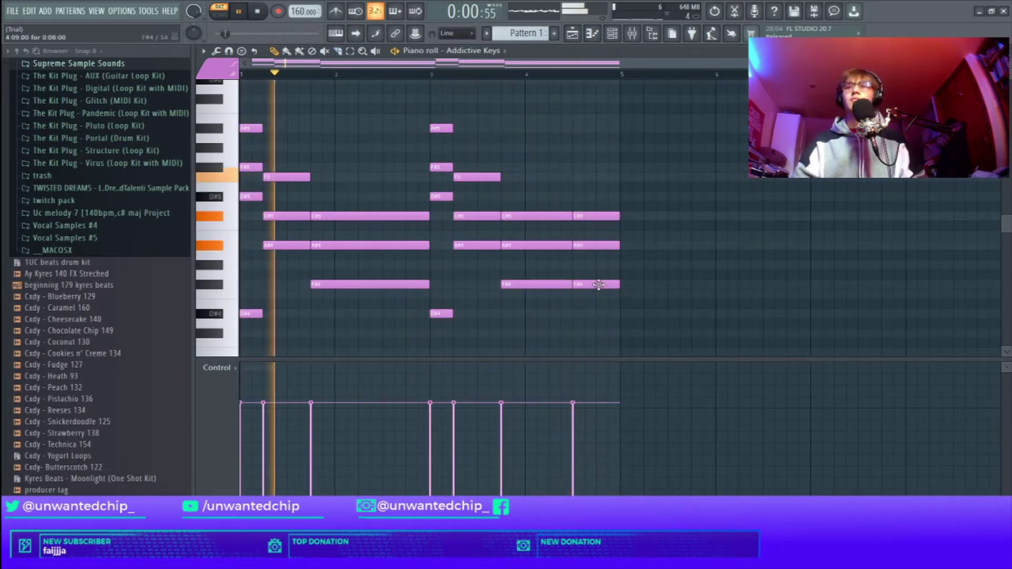
Move the F#4 slice above the others and re-pitch the sliced final chord to B4, D#5 and F#5.
drag(599, 284, 591, 193)
drag(592, 266, 586, 177)
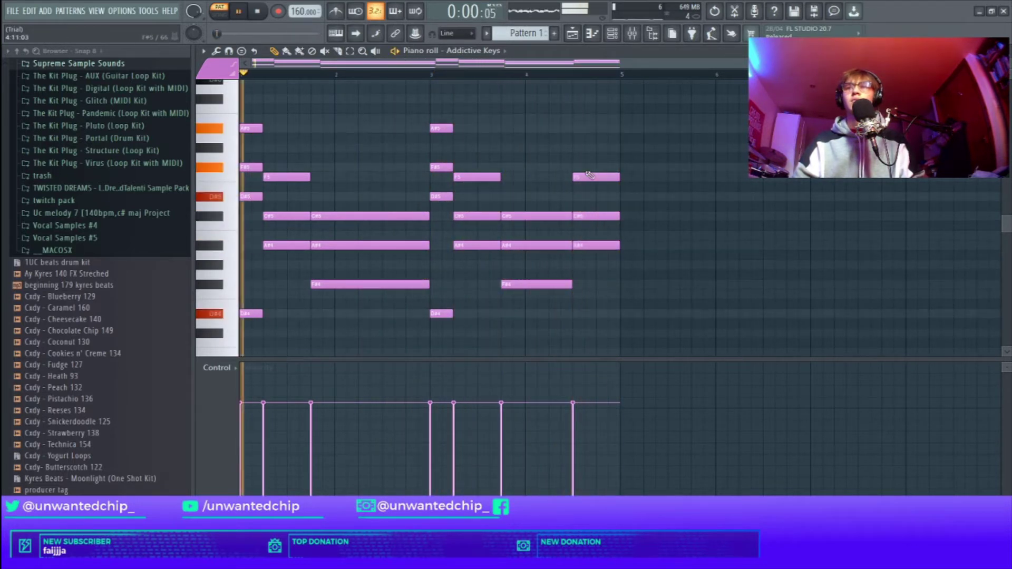
drag(591, 246, 590, 168)
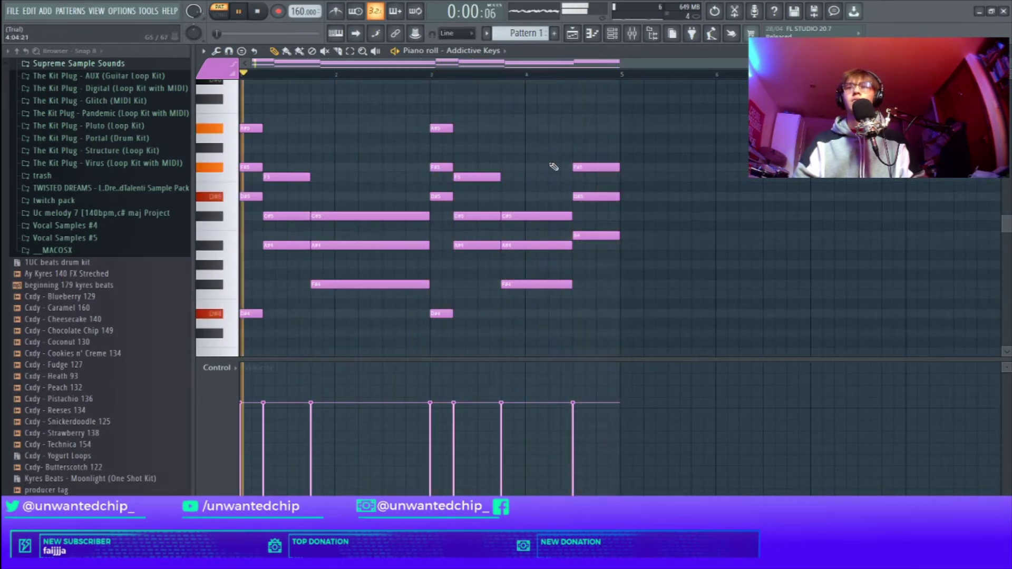
Lower the two lower notes of the sliced final chord to F#4 and A#4.
drag(625, 158, 606, 218)
drag(589, 174, 606, 301)
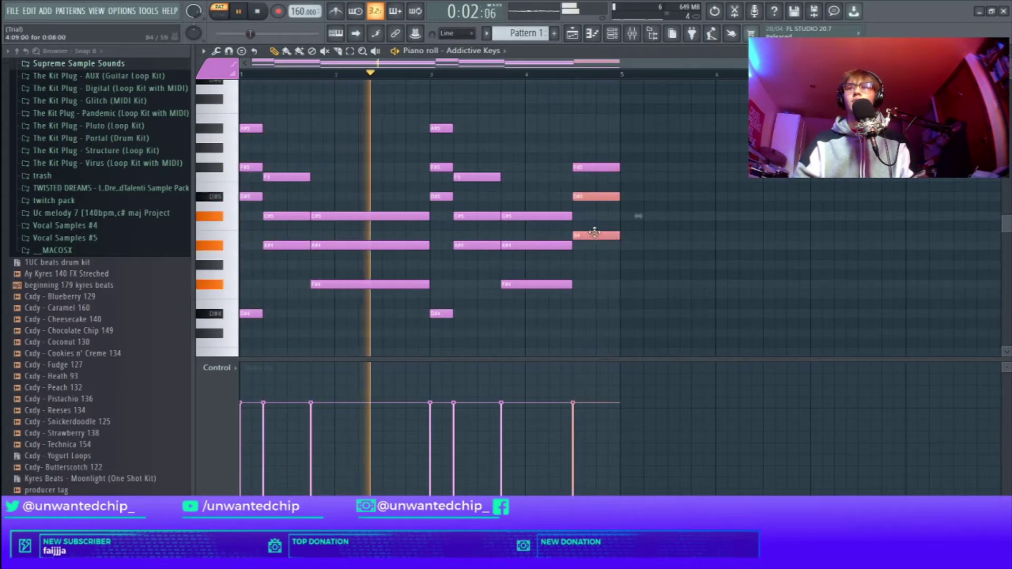
drag(595, 236, 597, 285)
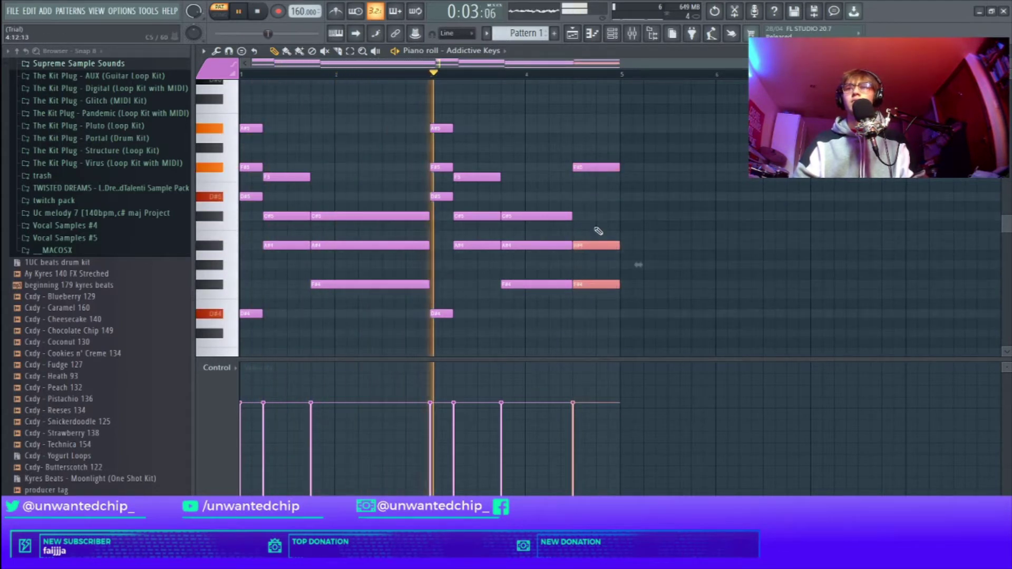
Place an F6 melody note at the start of bar 1 and try D#6 and C#6 notes after it.
ctrl+click(592, 198)
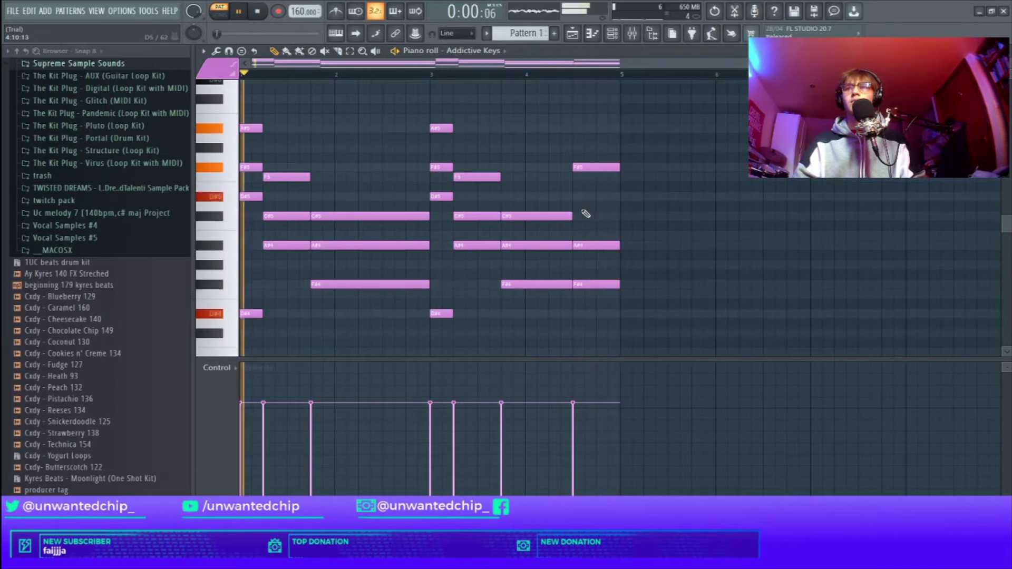
scroll(371, 226, up, 1)
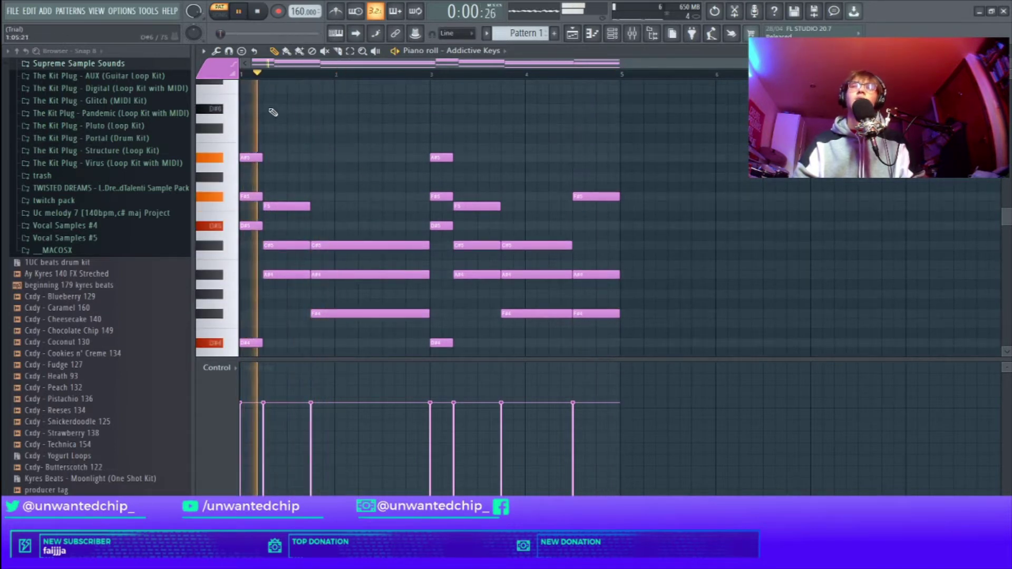
scroll(280, 110, up, 3)
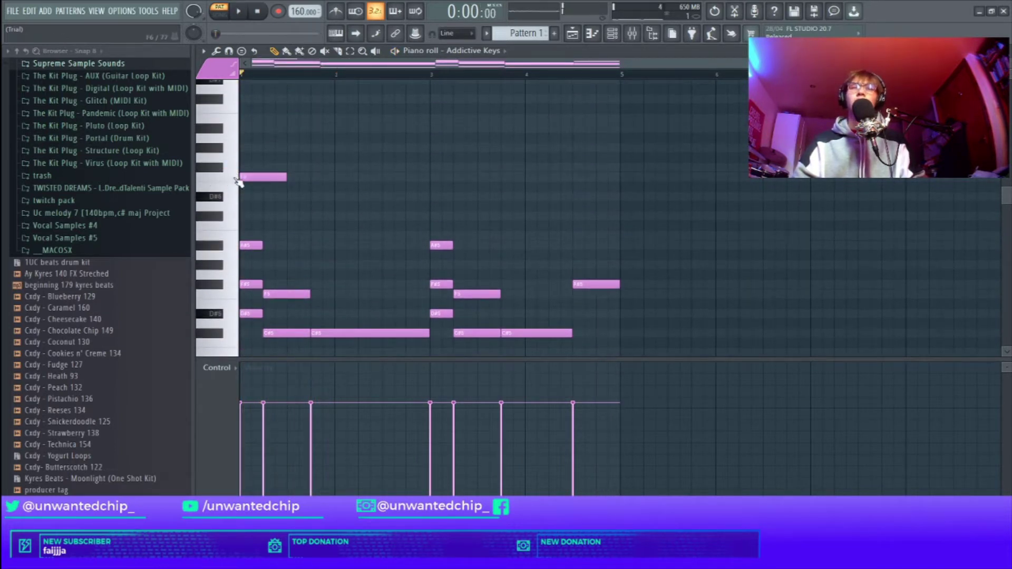
key(space)
click(269, 196)
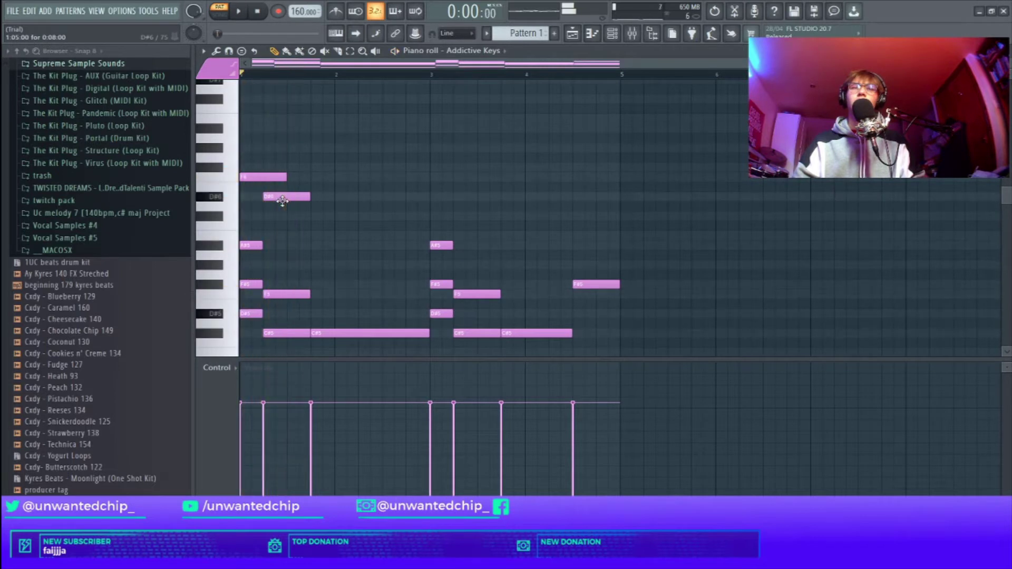
click(279, 217)
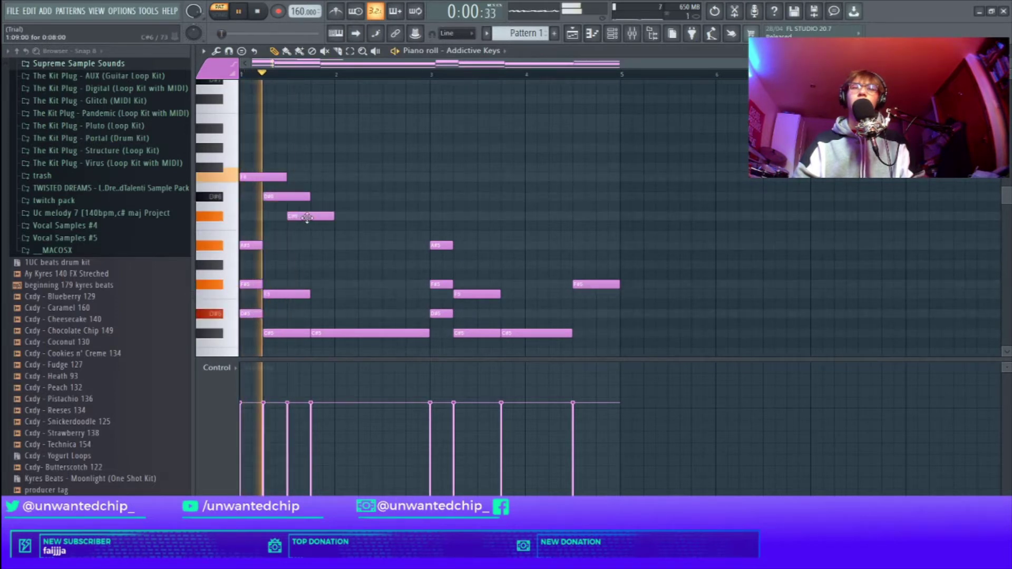
drag(283, 196, 307, 197)
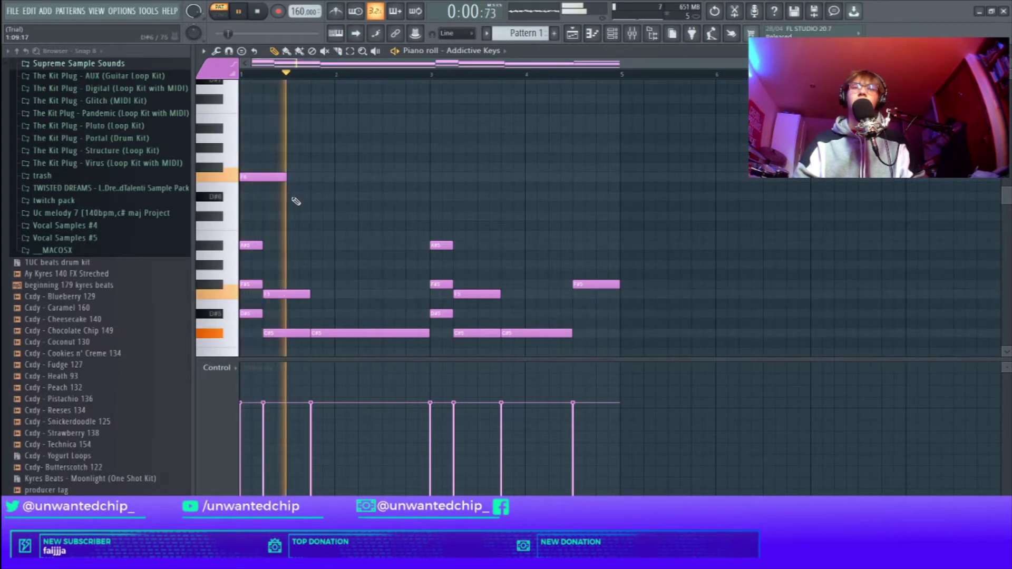
Add C#6, D#6 and a one-beat F6 in bar 1, the F6 starting on beat 4.
click(269, 215)
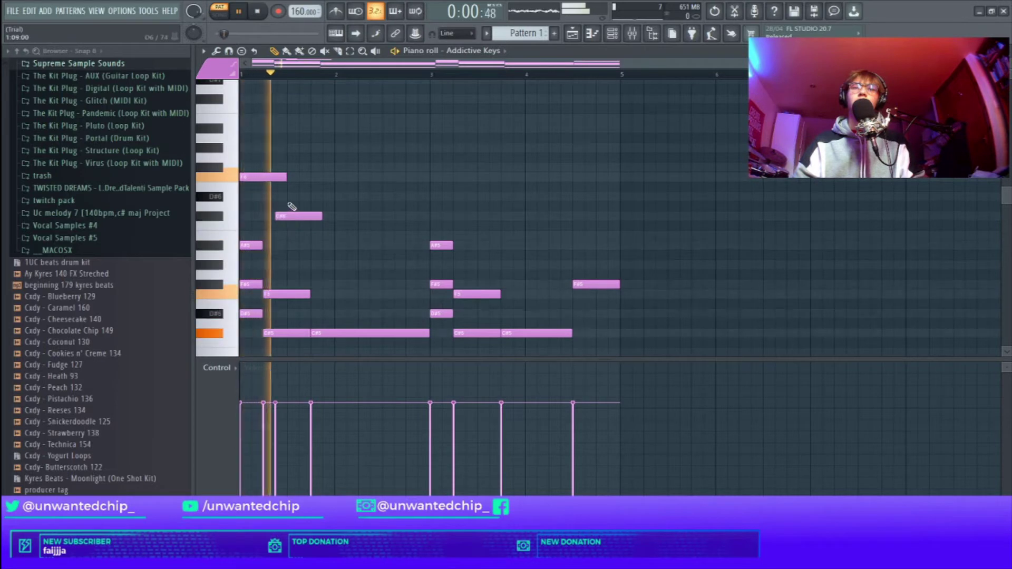
click(305, 197)
click(316, 168)
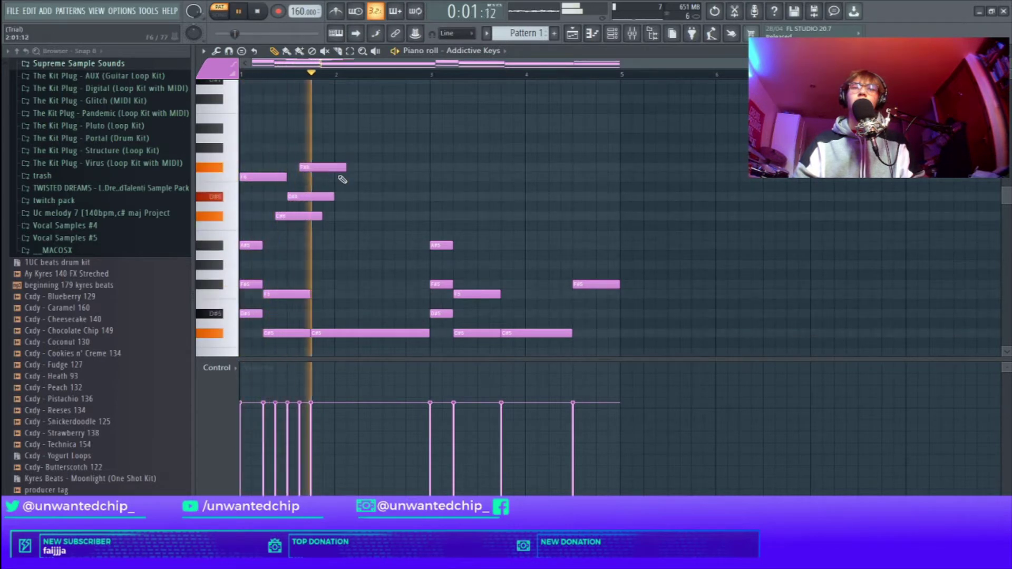
key(space)
drag(320, 187, 335, 177)
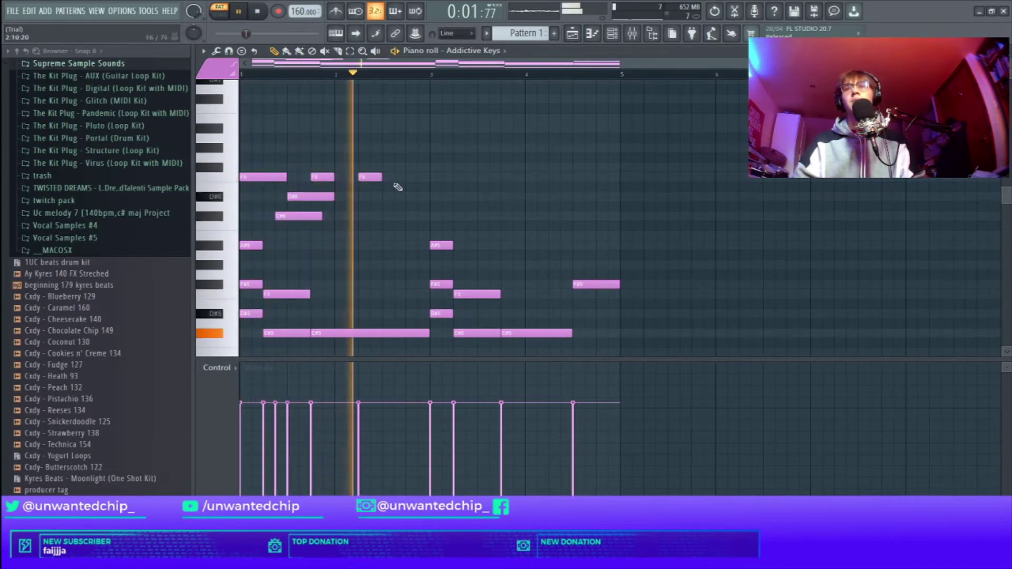
Place two one-beat F6 melody notes in bar 2, half a beat after its start and on beat 3.
click(372, 178)
key(space)
key(space)
drag(373, 179, 358, 180)
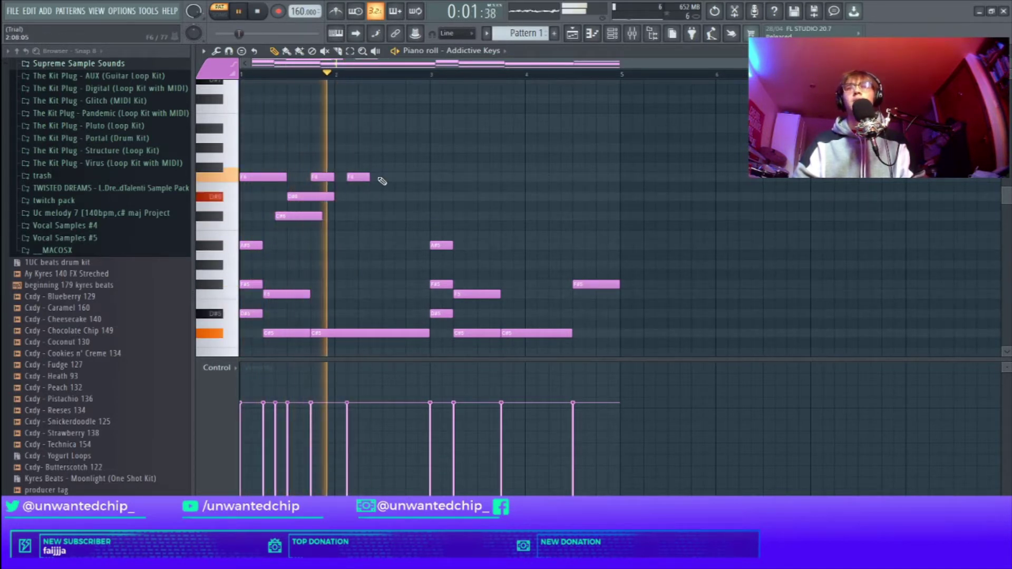
click(381, 178)
key(space)
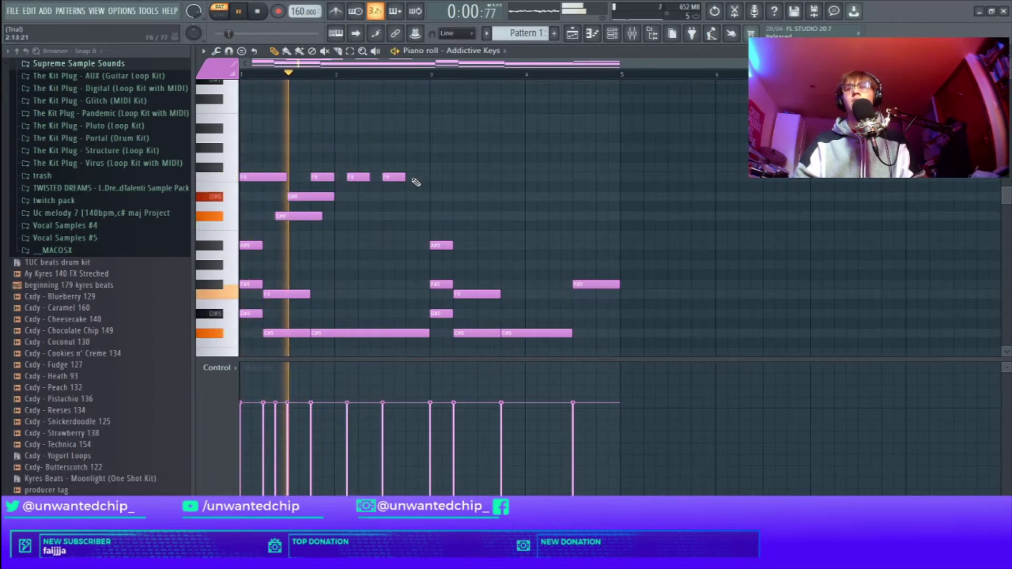
ctrl+click(399, 176)
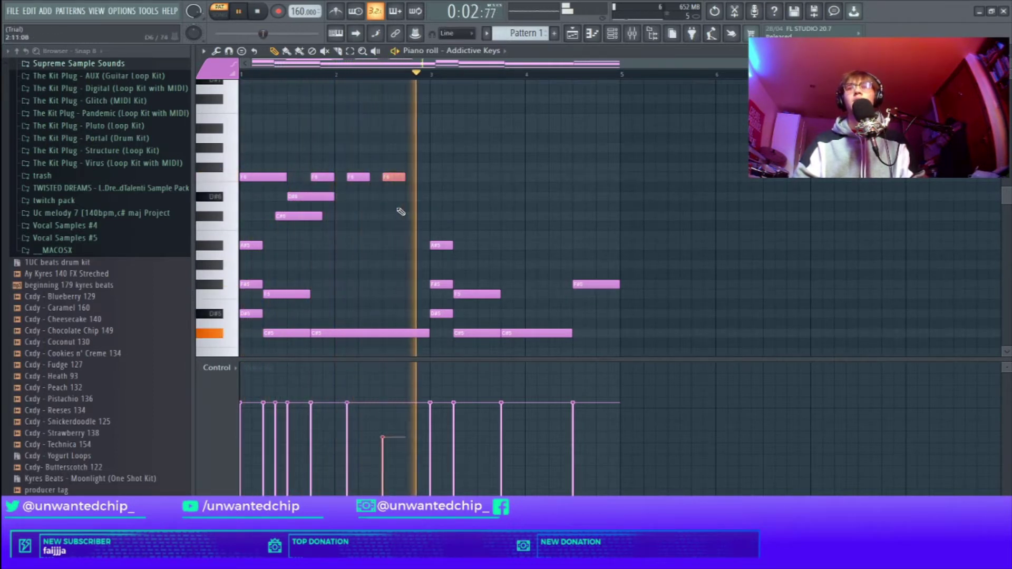
key(space)
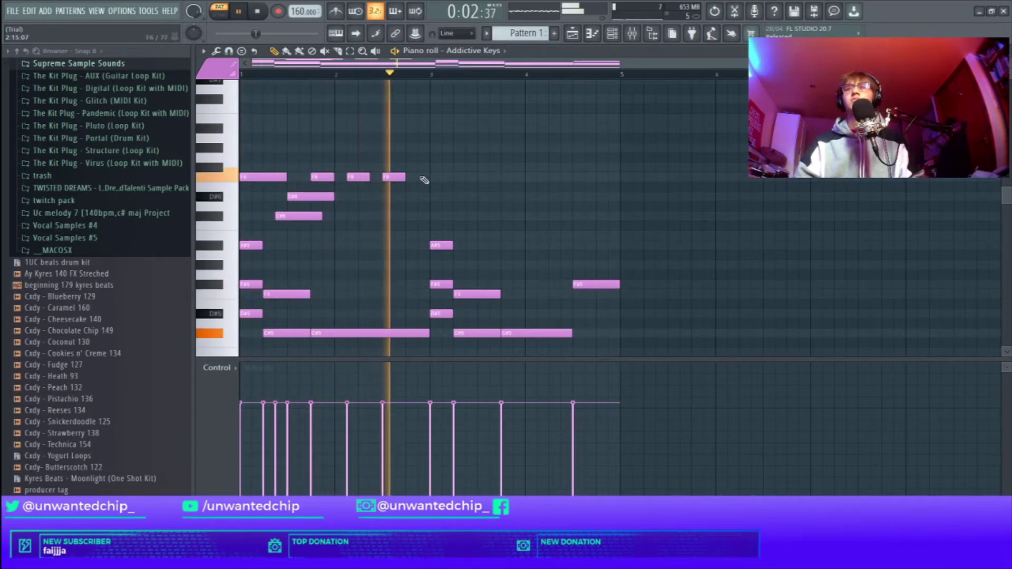
Add G#6, F#6 and F6 melody notes in bar 3, from its start to an F6 on beat 4.
click(441, 148)
drag(464, 167, 500, 167)
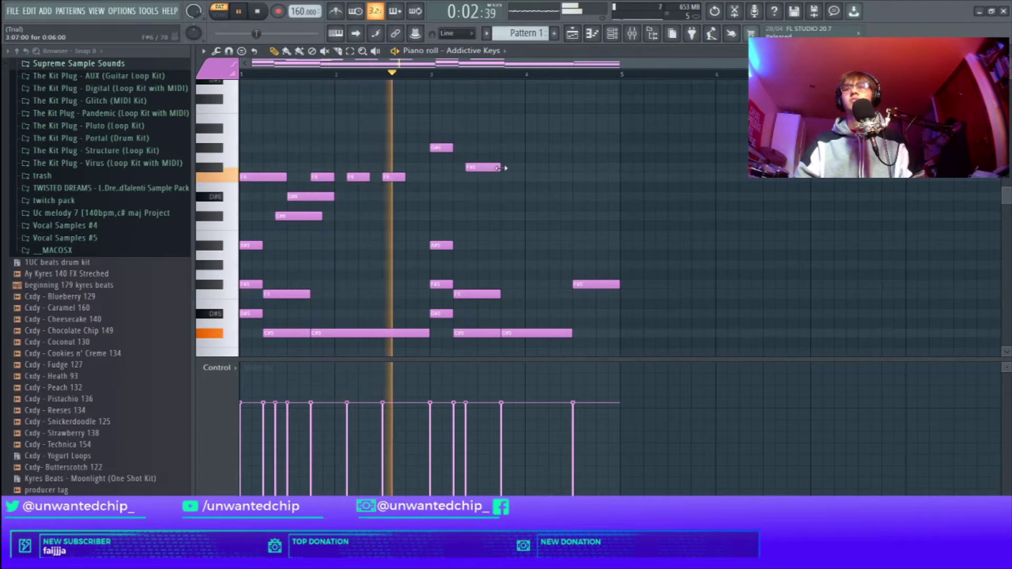
click(535, 178)
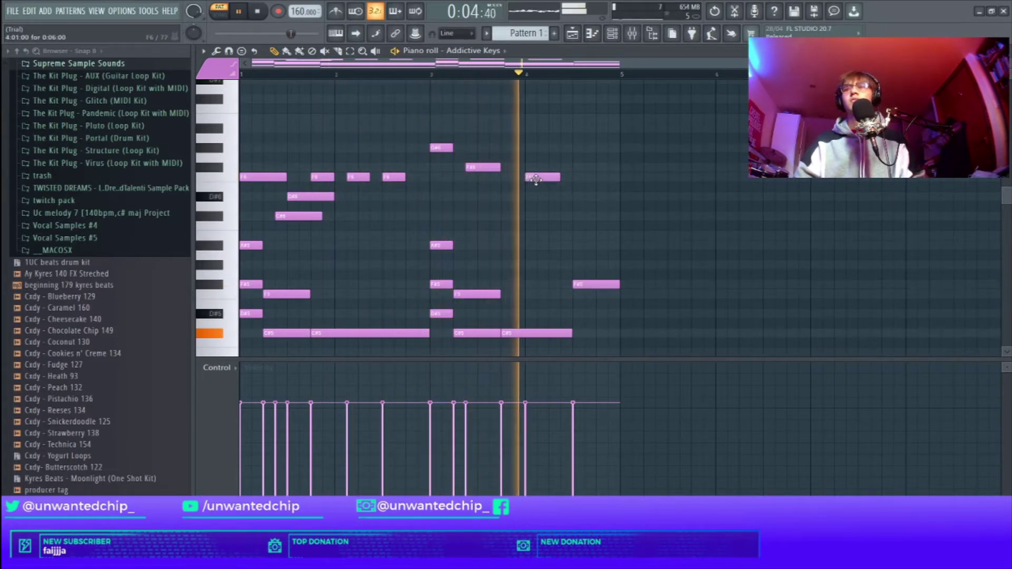
key(space)
drag(523, 181, 511, 181)
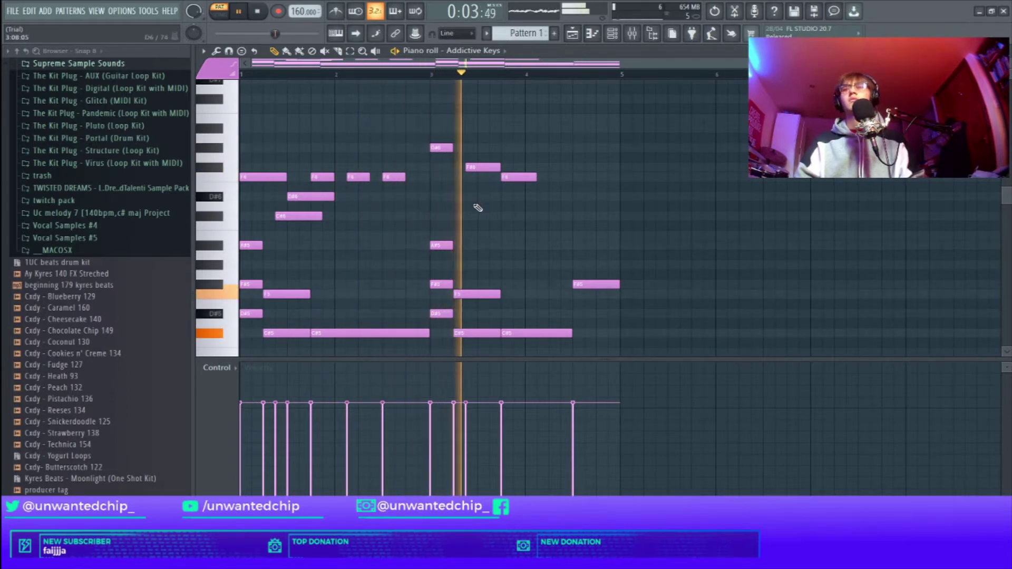
Add melody notes in bar 4: an A#6 on beat 2 and a D#6 on beat 3.
click(591, 197)
key(space)
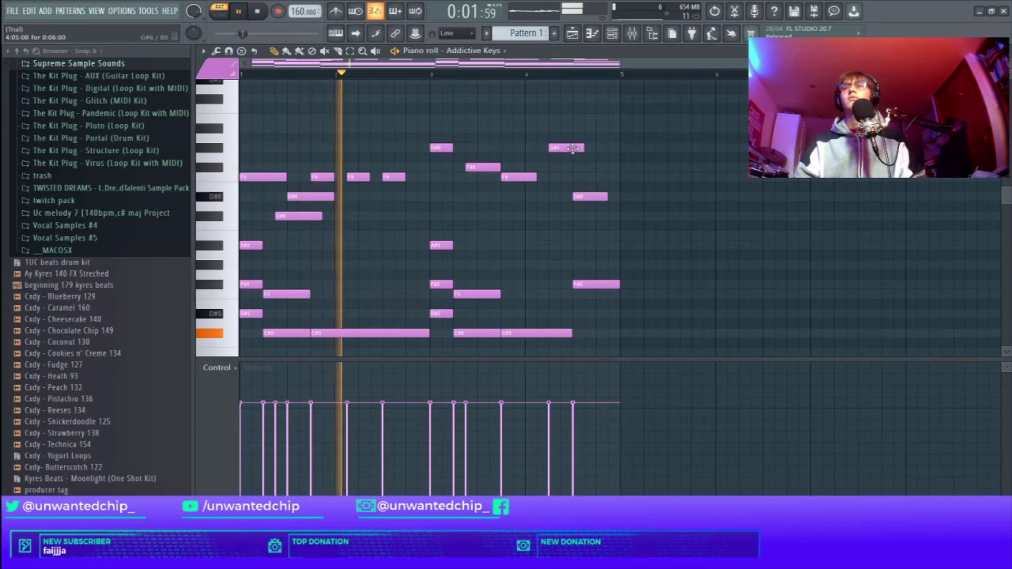
click(566, 128)
drag(565, 121, 565, 111)
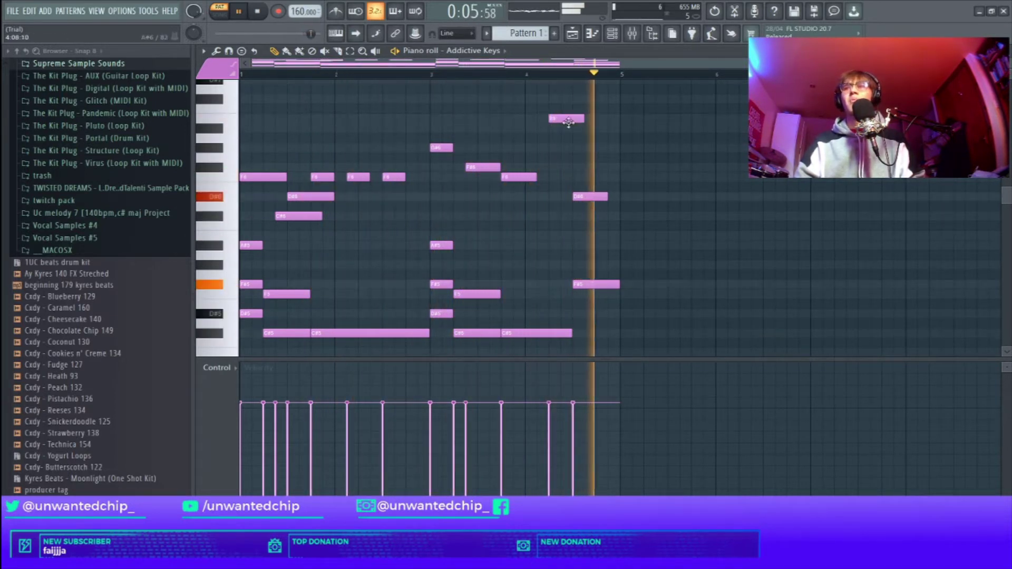
mouse_move(565, 118)
mouse_down()
mouse_move(565, 137)
mouse_move(565, 128)
mouse_up()
Re-pitch the two melody notes in bar 4 to F6 and C#6, and extend the C#6 to the bar's end.
drag(582, 197, 581, 216)
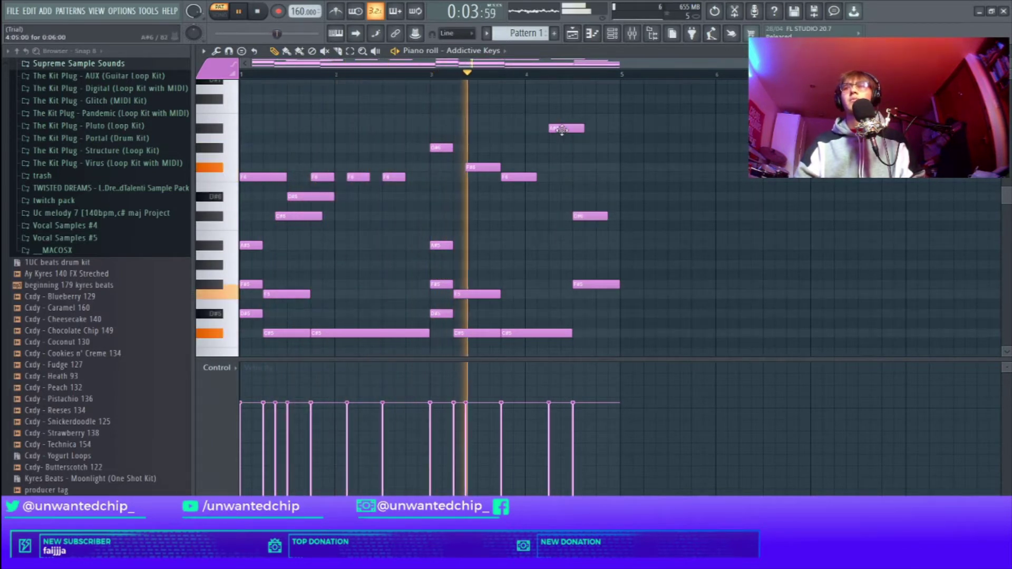
drag(559, 128, 559, 150)
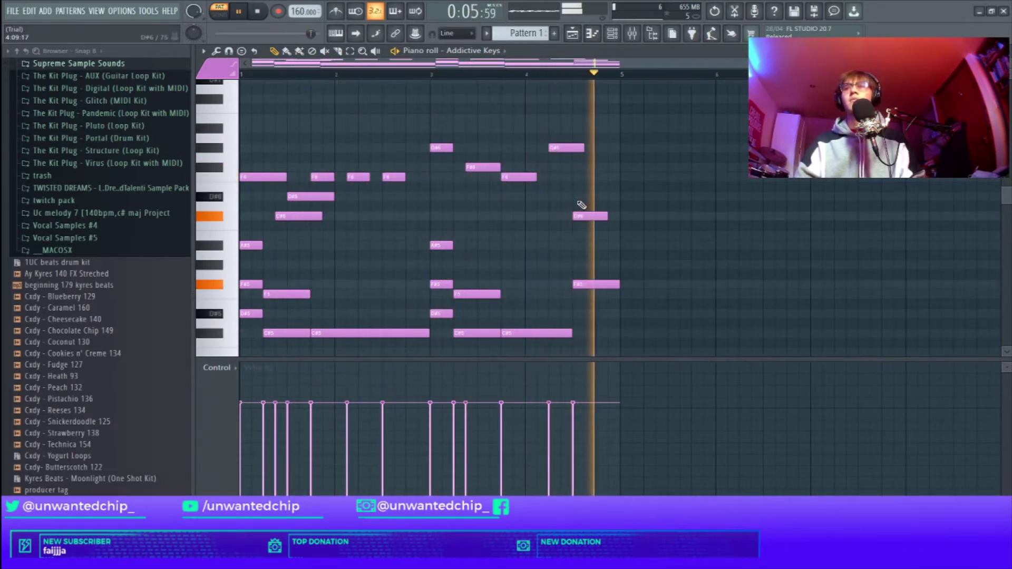
drag(566, 148, 565, 178)
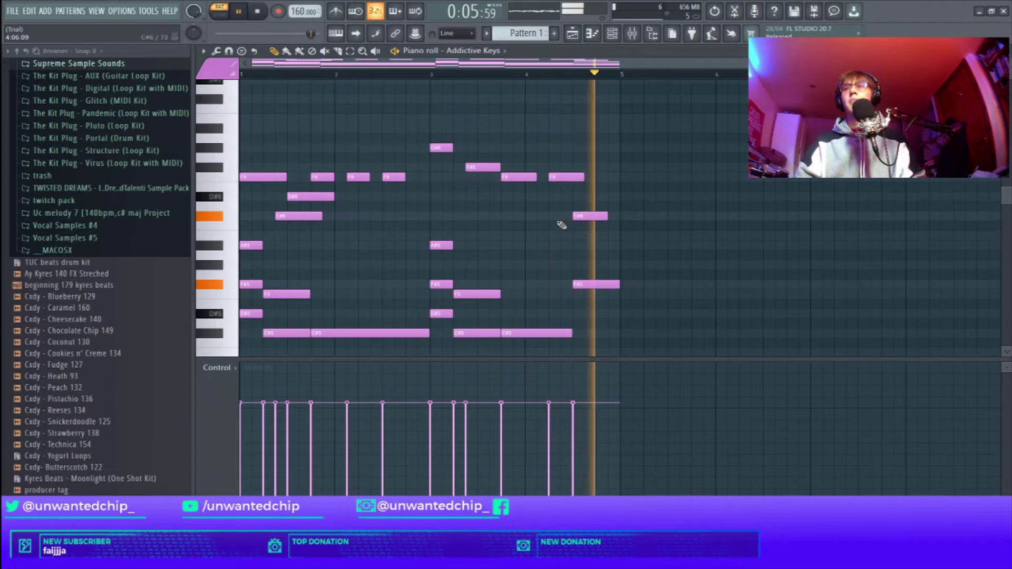
drag(608, 217, 620, 216)
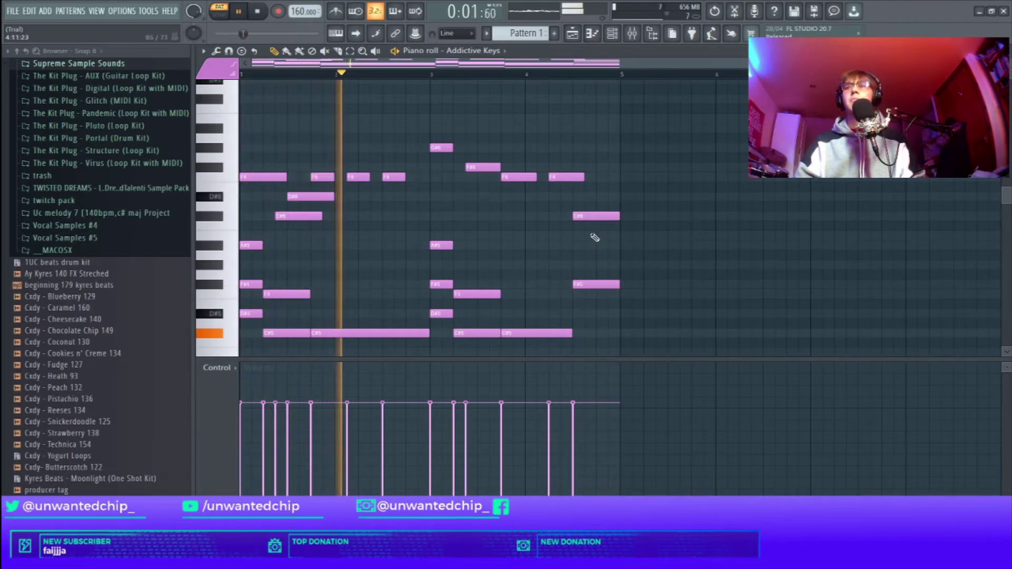
Duplicate the four bars of chords, bass and melody into bars 5 to 8.
scroll(580, 235, down, 1)
scroll(544, 232, down, 2)
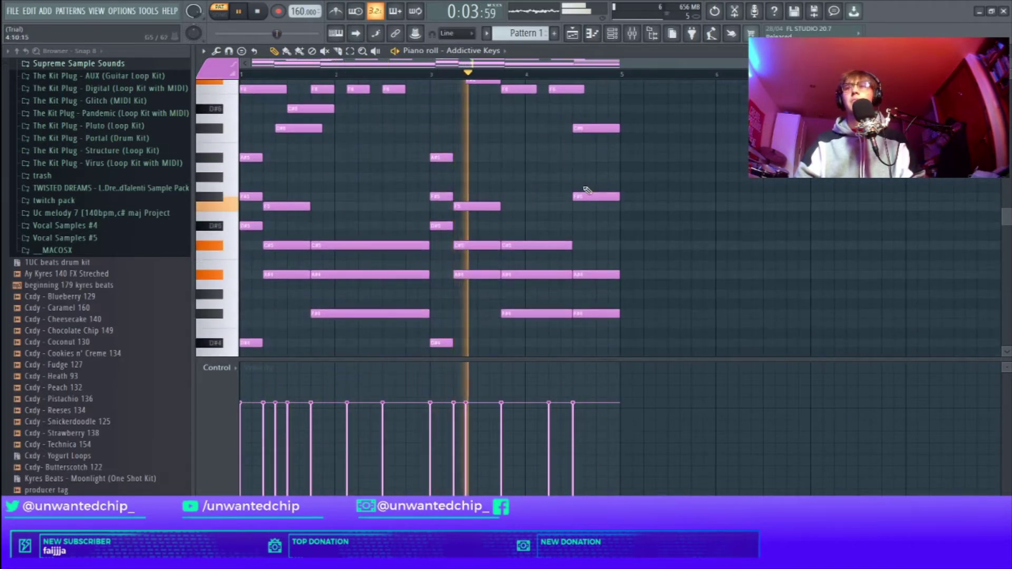
drag(554, 126, 621, 150)
scroll(602, 177, up, 1)
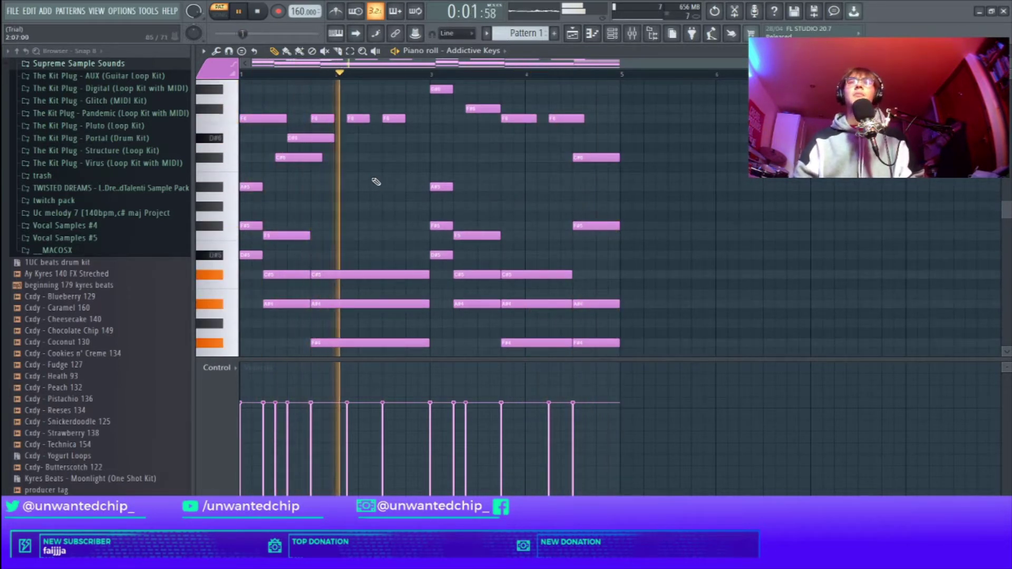
key(ctrl+b)
scroll(435, 175, down, 2)
key(ctrl+d)
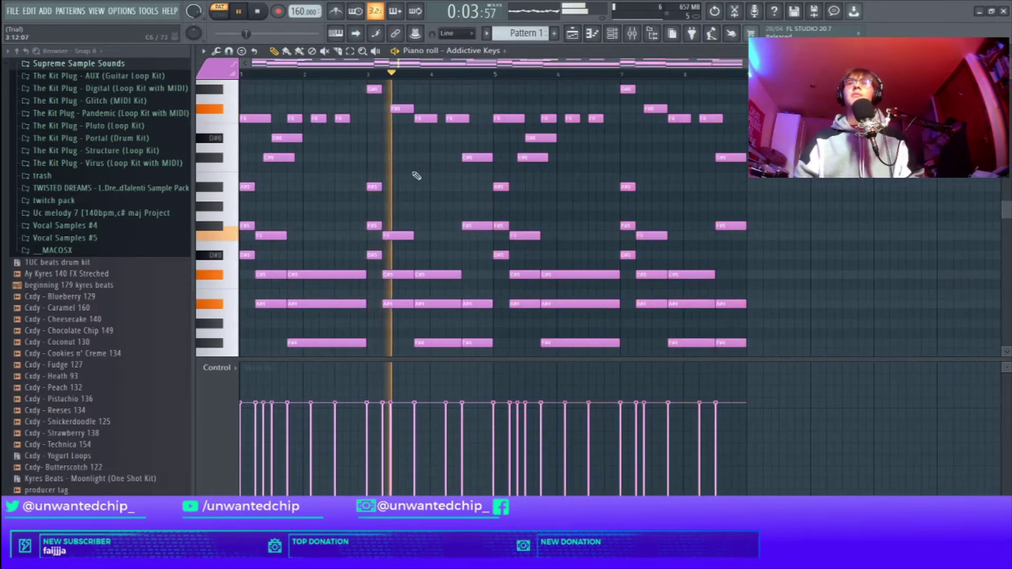
Stop playback, raise the velocities of all notes to maximum, and randomize their levels with the randomizer.
scroll(539, 202, down, 3)
scroll(540, 199, up, 3)
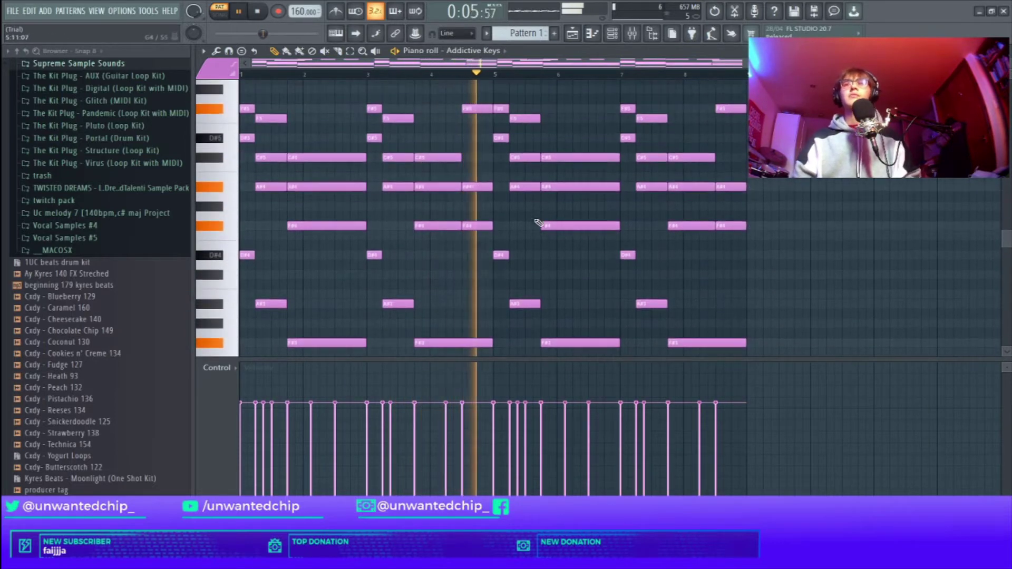
key(space)
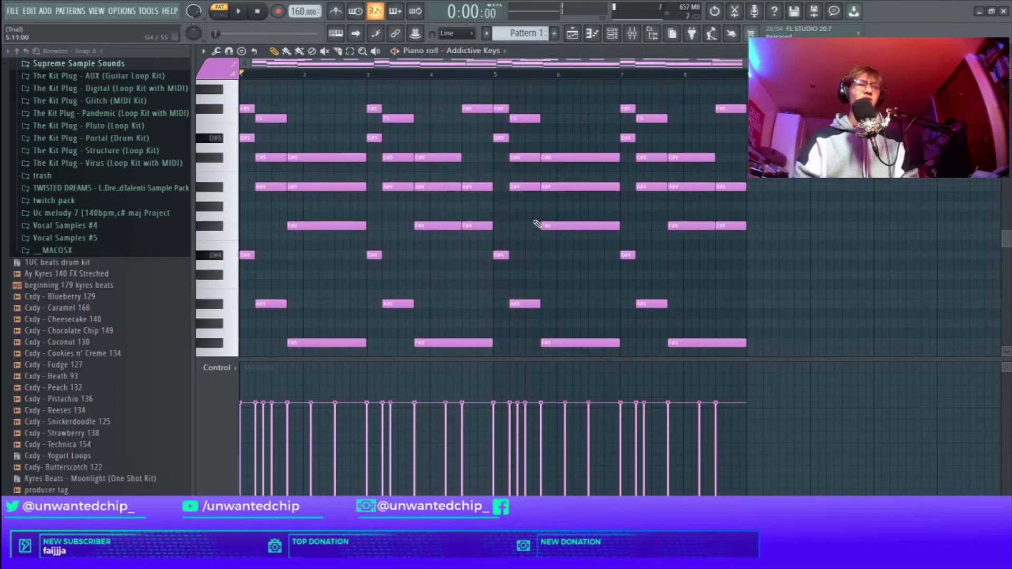
scroll(501, 230, up, 10)
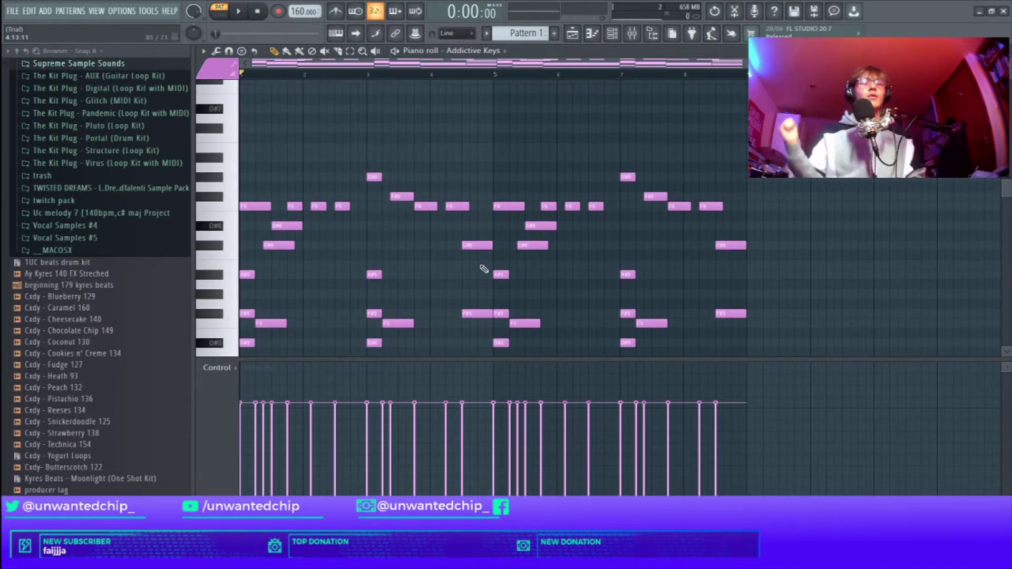
scroll(449, 300, down, 9)
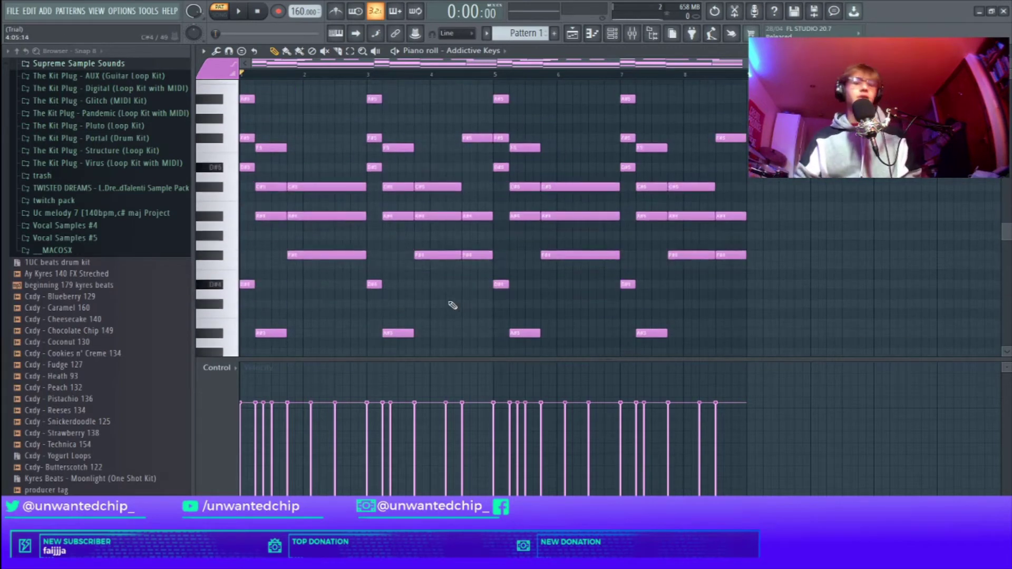
key(ctrl+a)
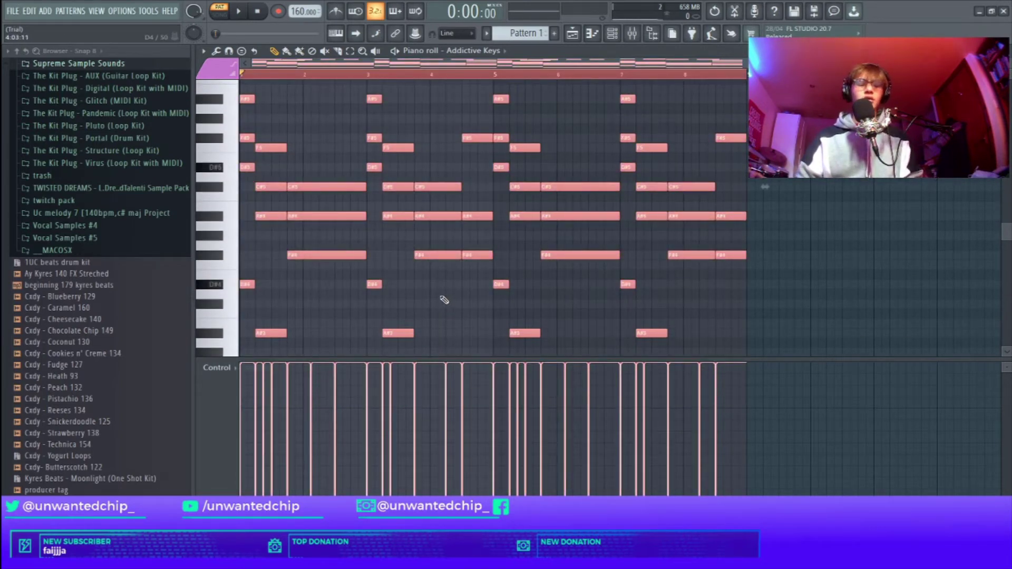
key(alt+r)
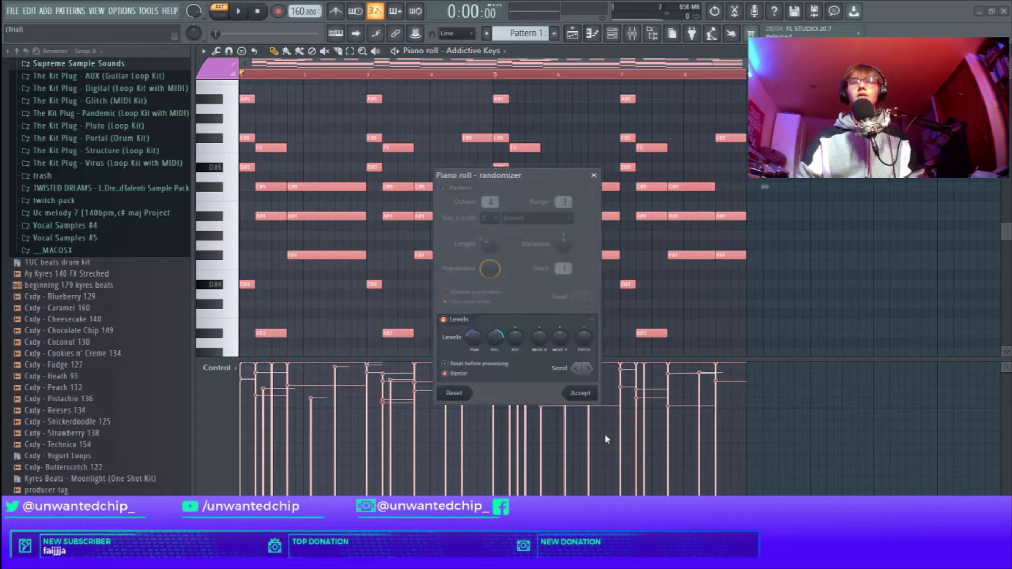
click(582, 395)
Apply the strumizer with alternate direction to all notes, keeping their ends, and lower their overall velocity.
key(alt+s)
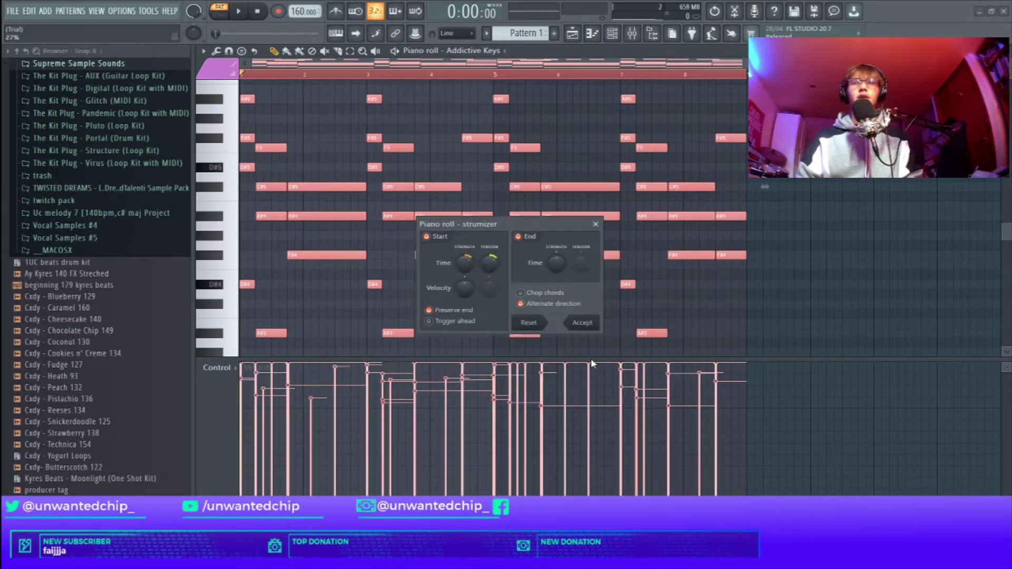
click(582, 322)
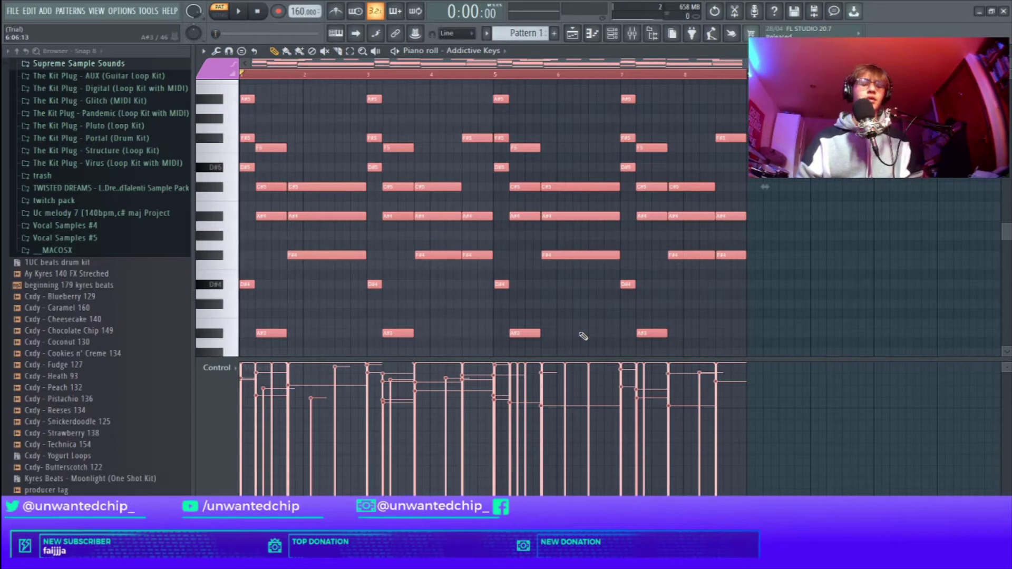
scroll(580, 326, down, 5)
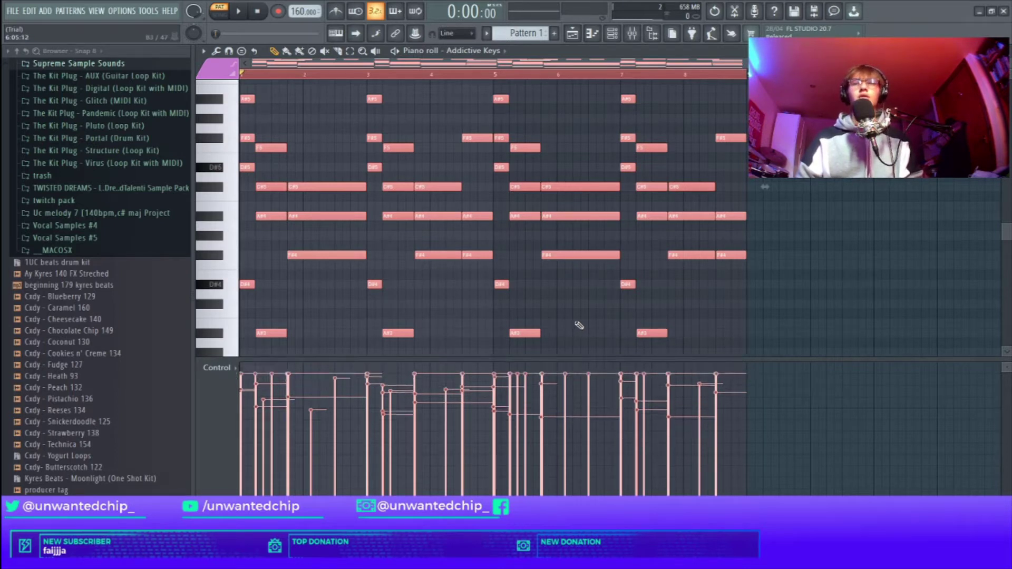
scroll(579, 326, down, 4)
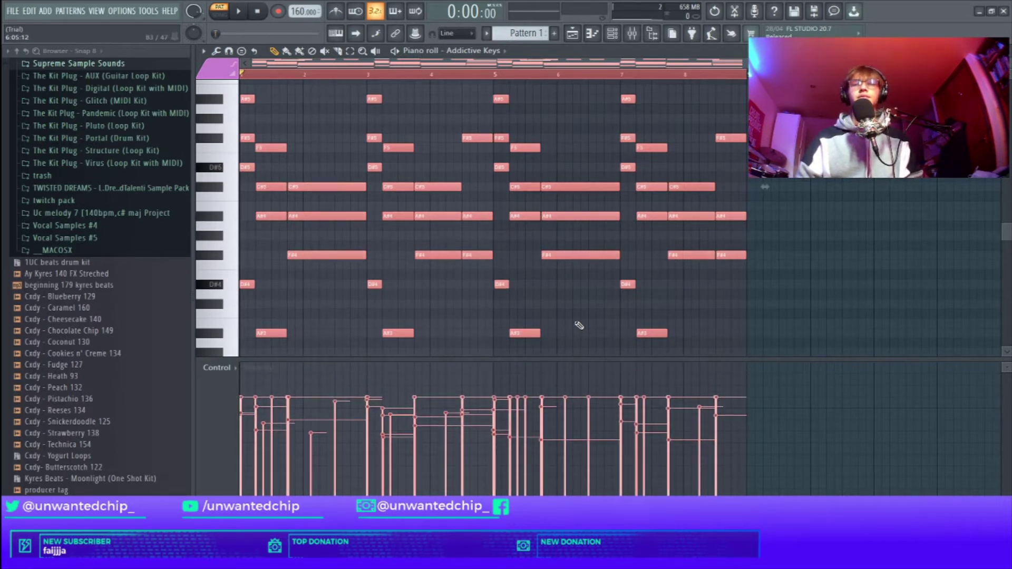
Play the pattern and return from the playlist to the Addictive Keys piano roll.
key(space)
scroll(574, 324, up, 2)
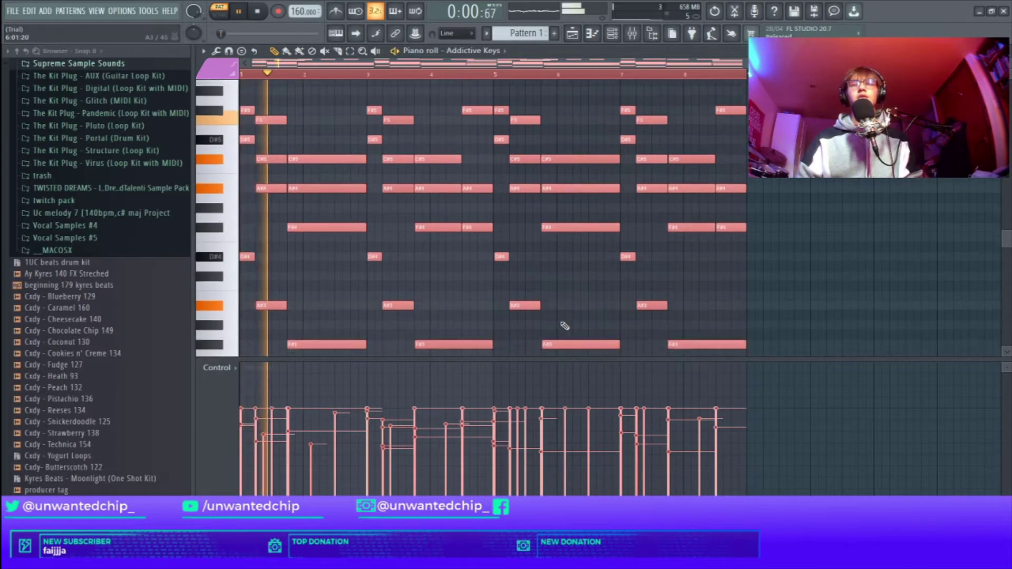
key(F5)
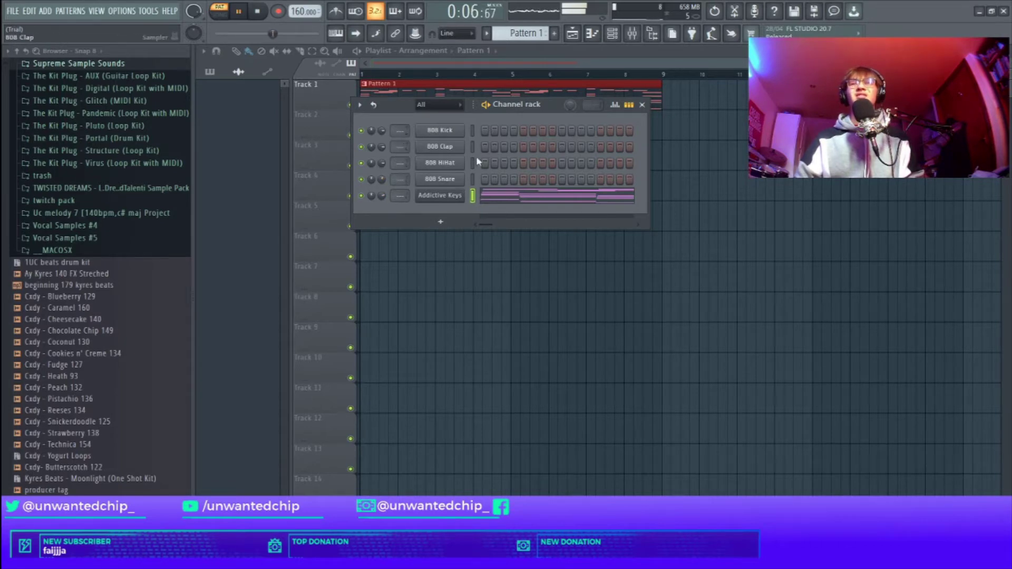
click(533, 196)
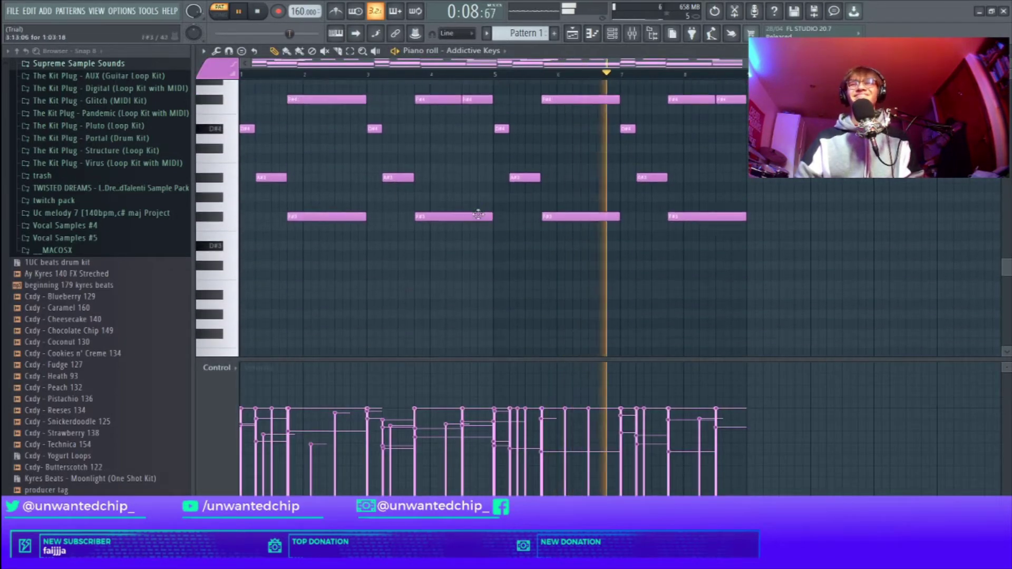
Duplicate the D#4, A#3 and F#3 bass notes in all eight bars one octave lower and clear the selection.
scroll(478, 215, up, 1)
drag(241, 124, 332, 239)
drag(358, 135, 456, 244)
drag(494, 135, 592, 243)
drag(613, 135, 744, 245)
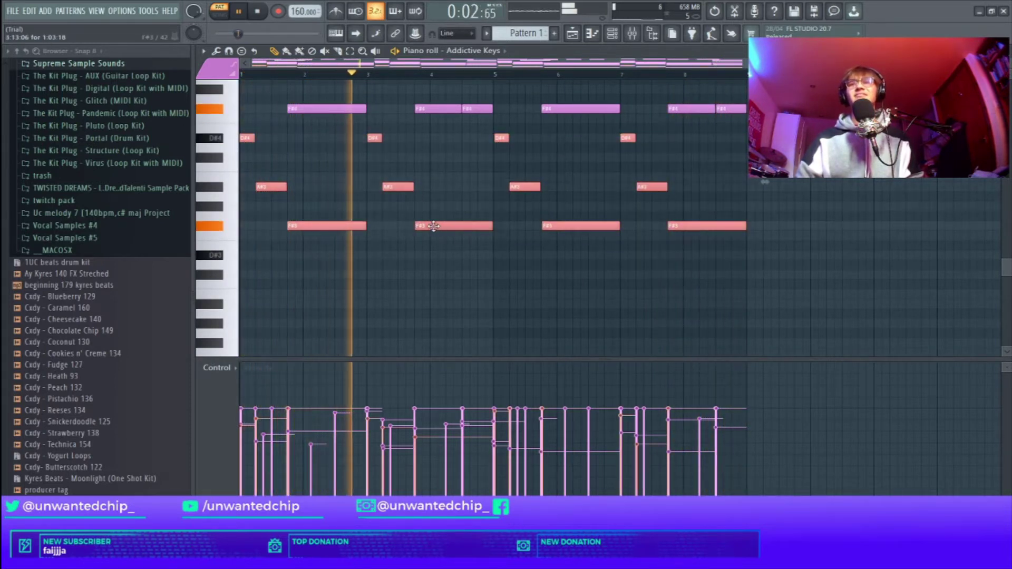
drag(434, 226, 433, 343)
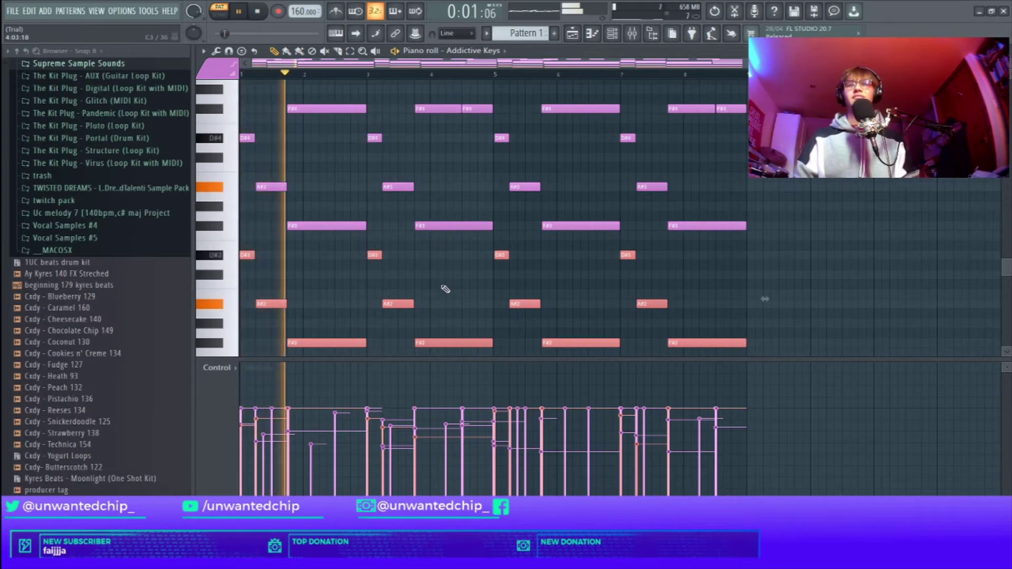
scroll(442, 292, down, 2)
ctrl+click(438, 321)
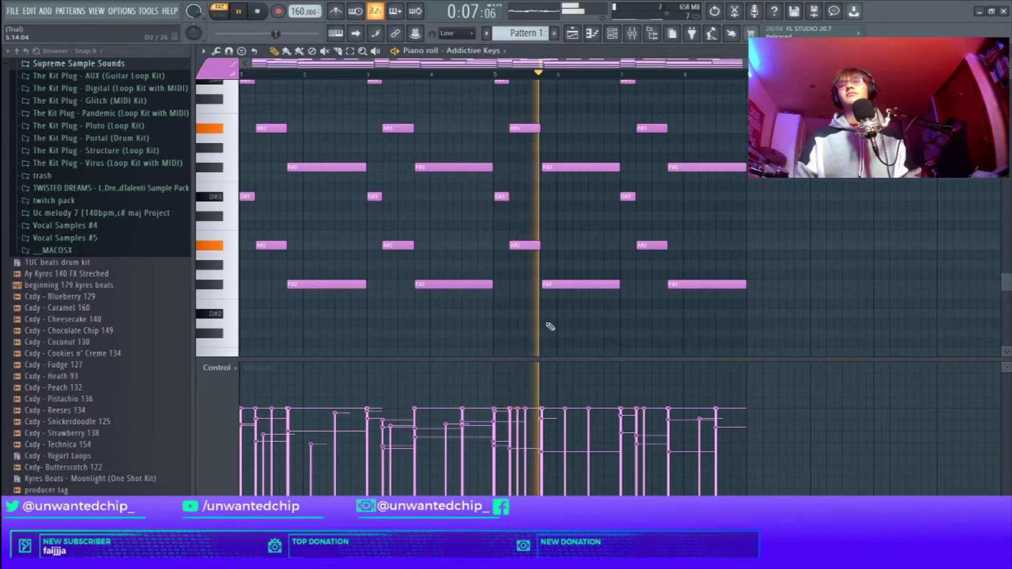
key(alt+s)
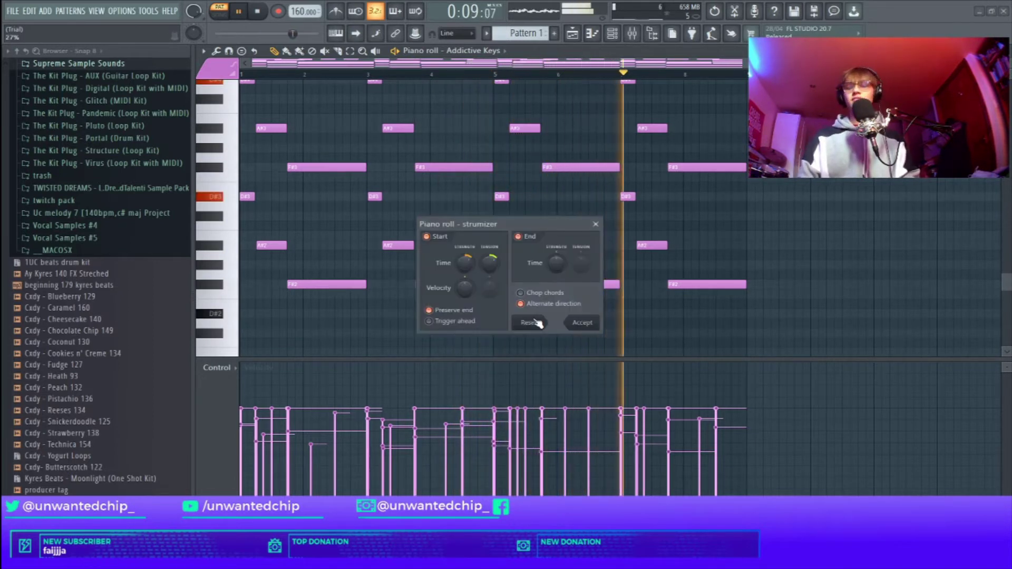
key(Escape)
scroll(600, 339, up, 4)
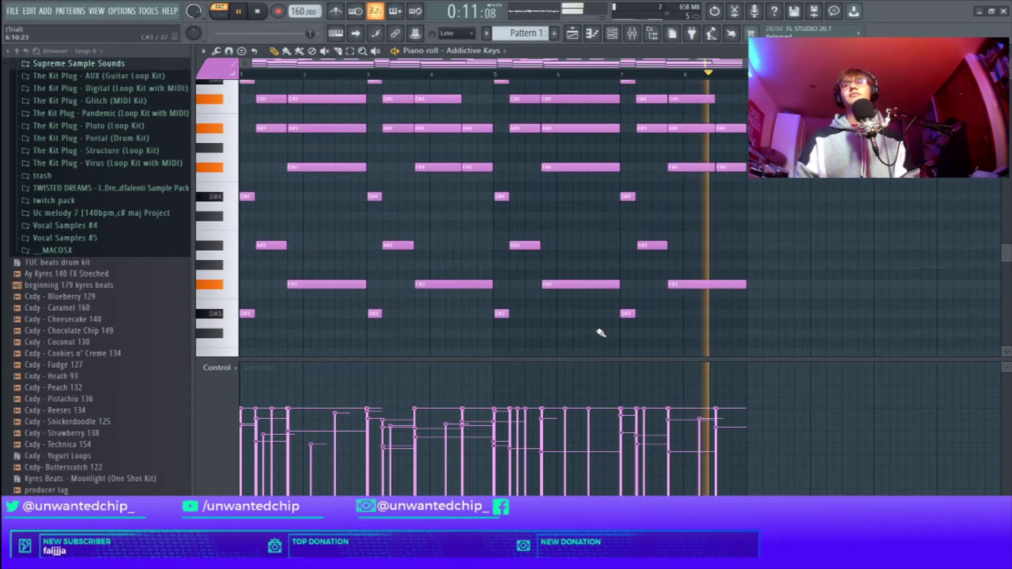
Listen to the pattern while reviewing its notes in the Addictive Keys piano roll, and return to the playlist.
key(F7)
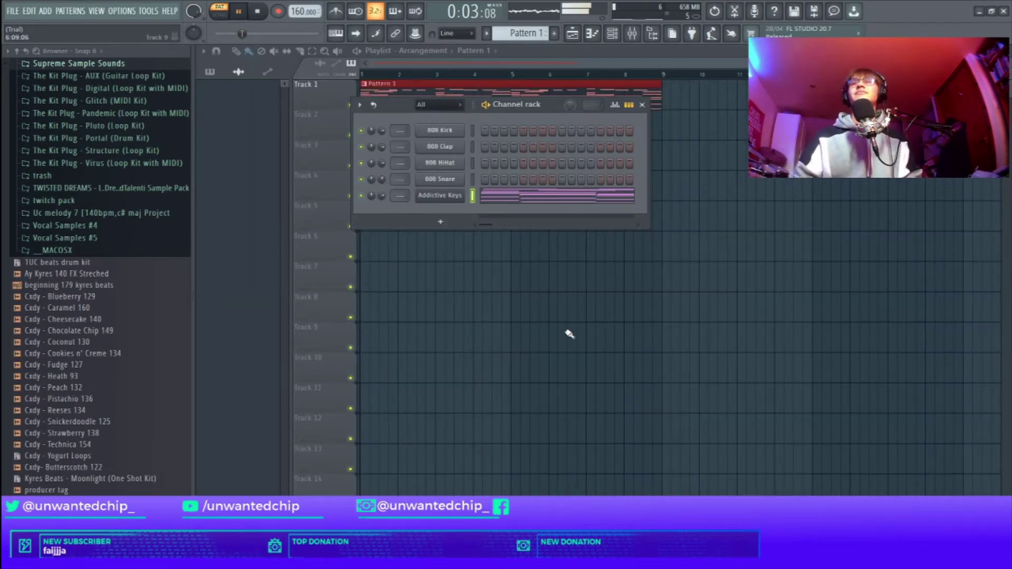
click(486, 201)
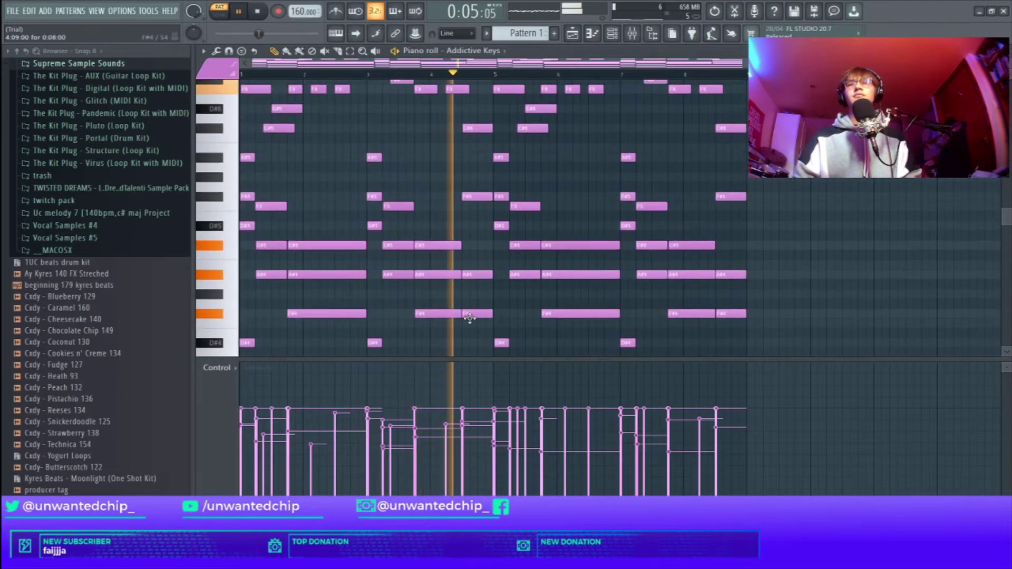
scroll(506, 306, down, 4)
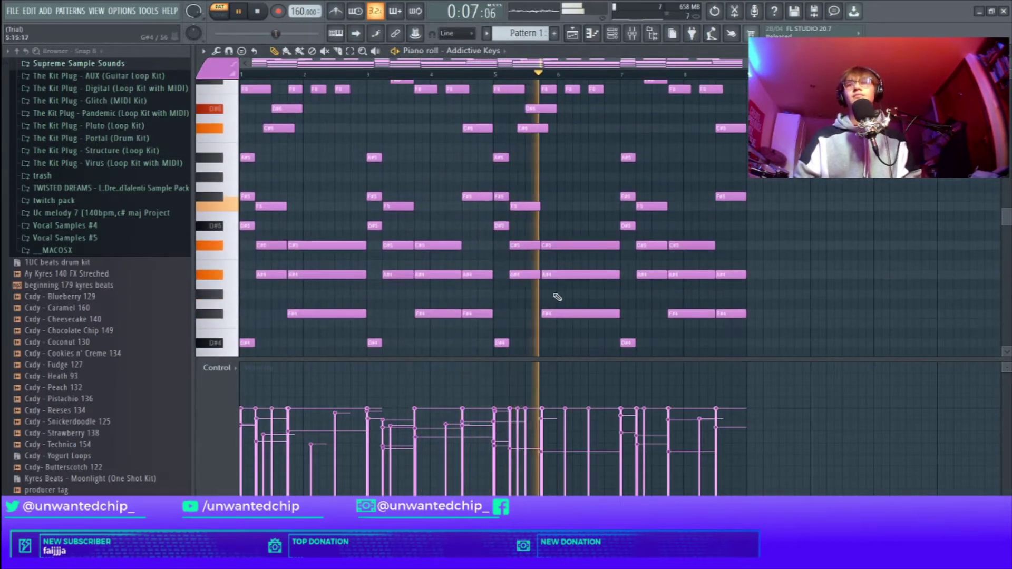
key(F7)
scroll(142, 284, up, 10)
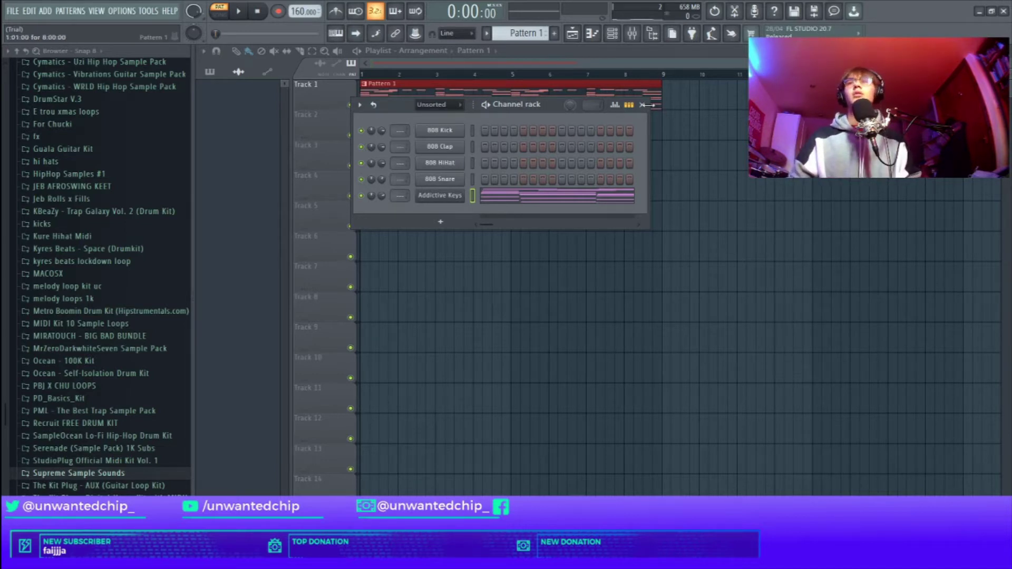
Close the channel rack, open the mixer, and switch playback to song mode.
click(643, 105)
key(F9)
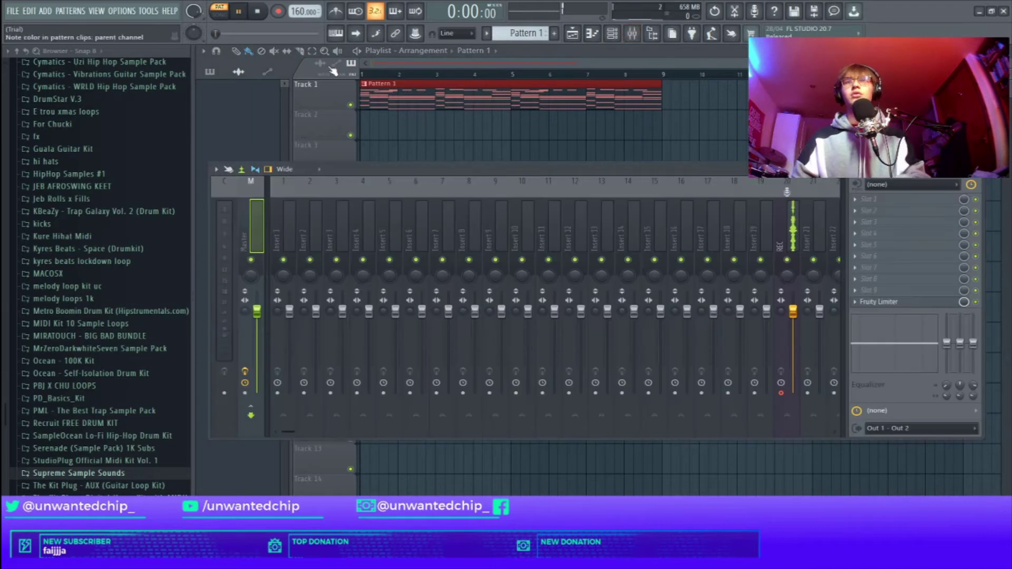
click(228, 12)
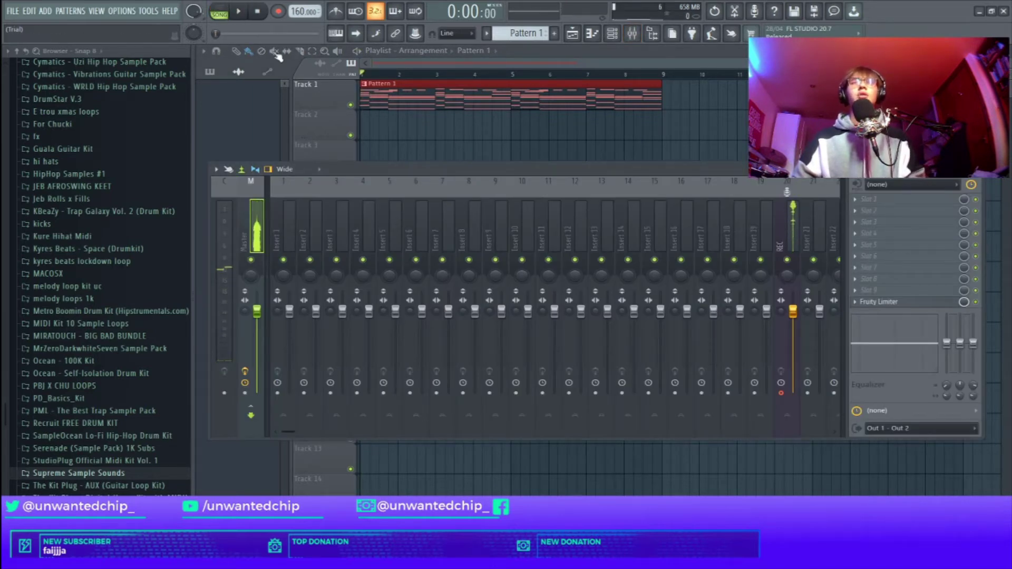
click(220, 15)
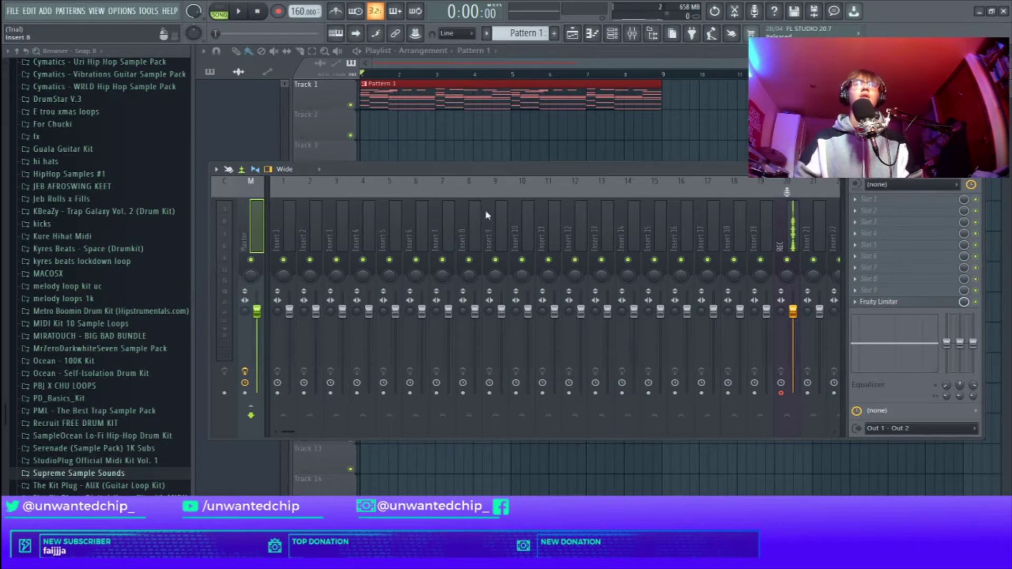
Select the REC mixer track with input In 1 and disable its send to Master.
click(799, 236)
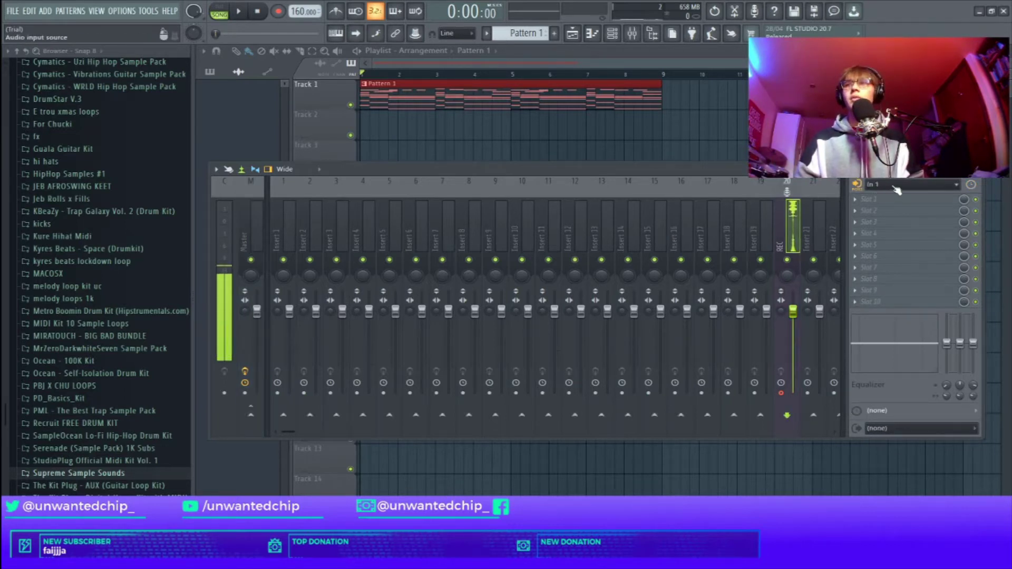
click(252, 415)
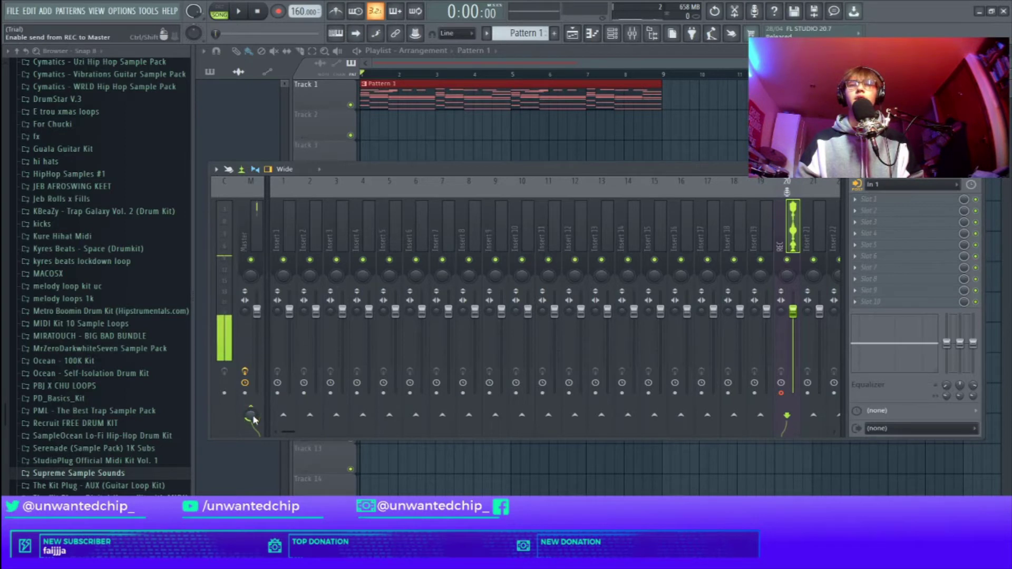
right_click(251, 415)
click(280, 391)
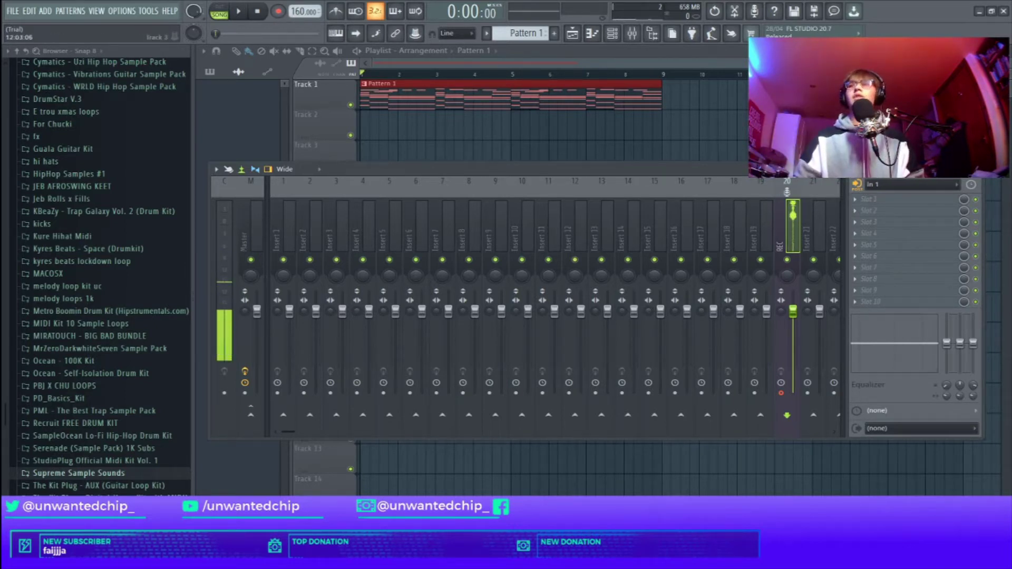
Look through the effect options for the REC track's first slot and audition the song from the start.
click(881, 202)
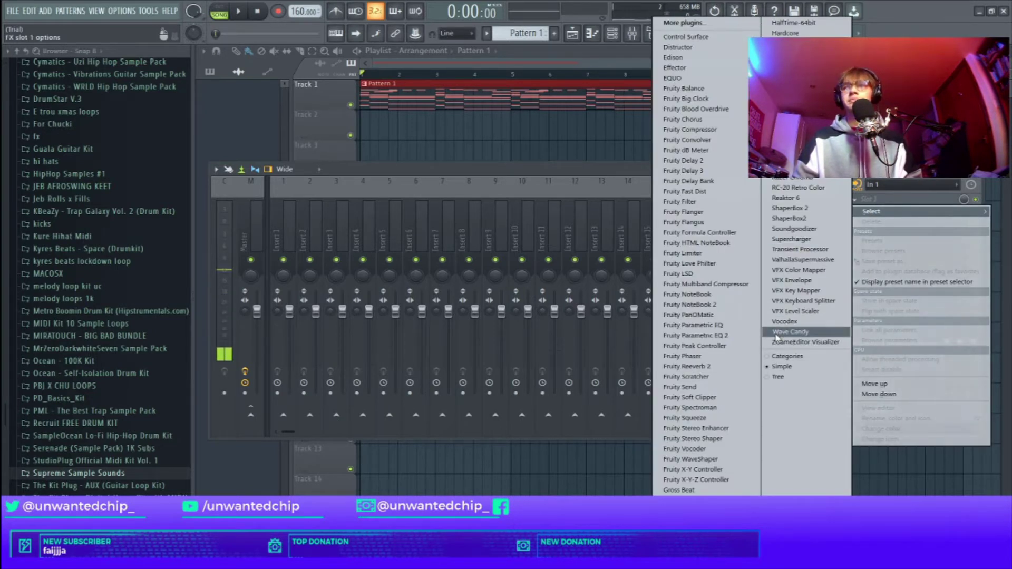
click(898, 203)
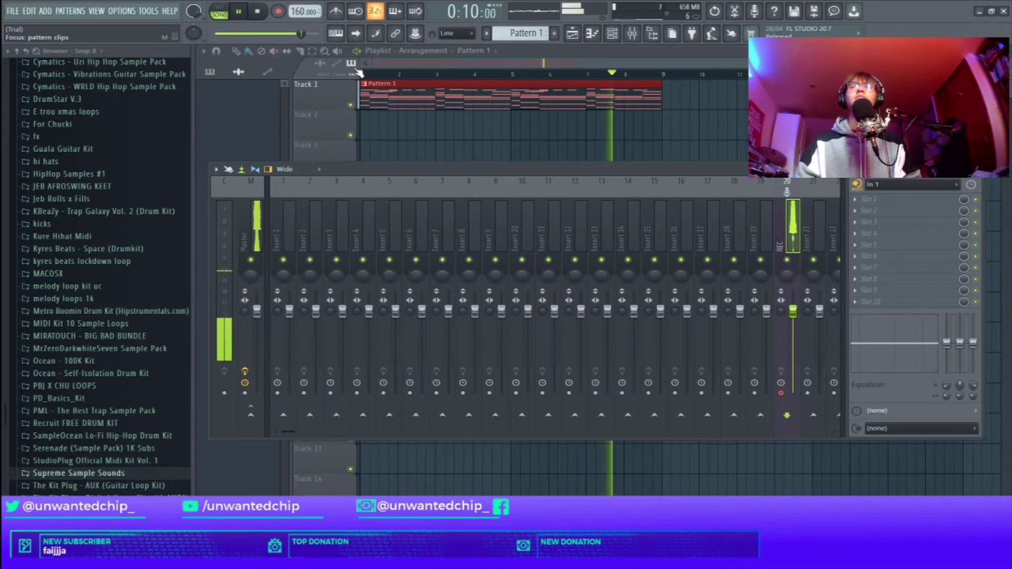
click(257, 12)
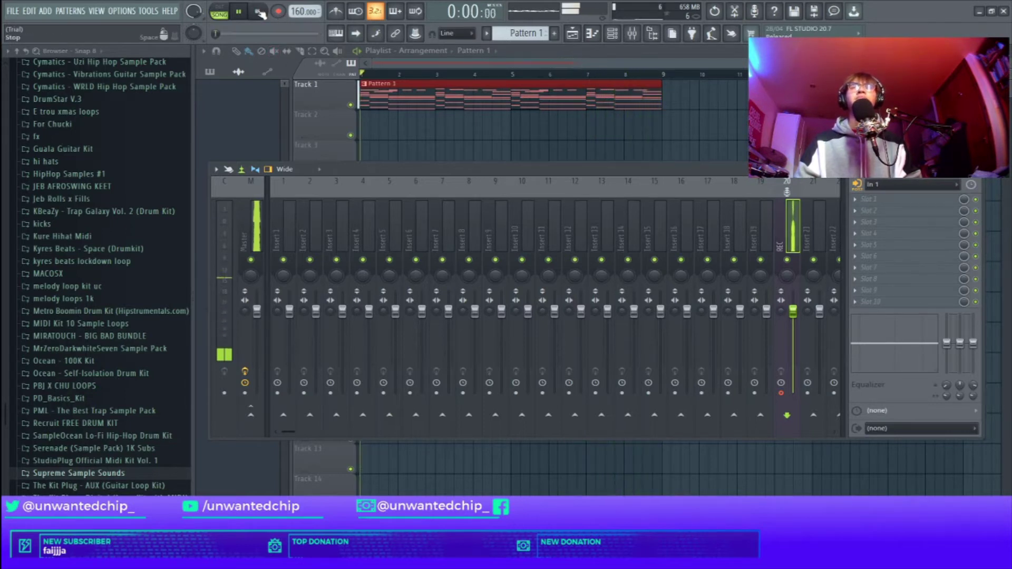
key(space)
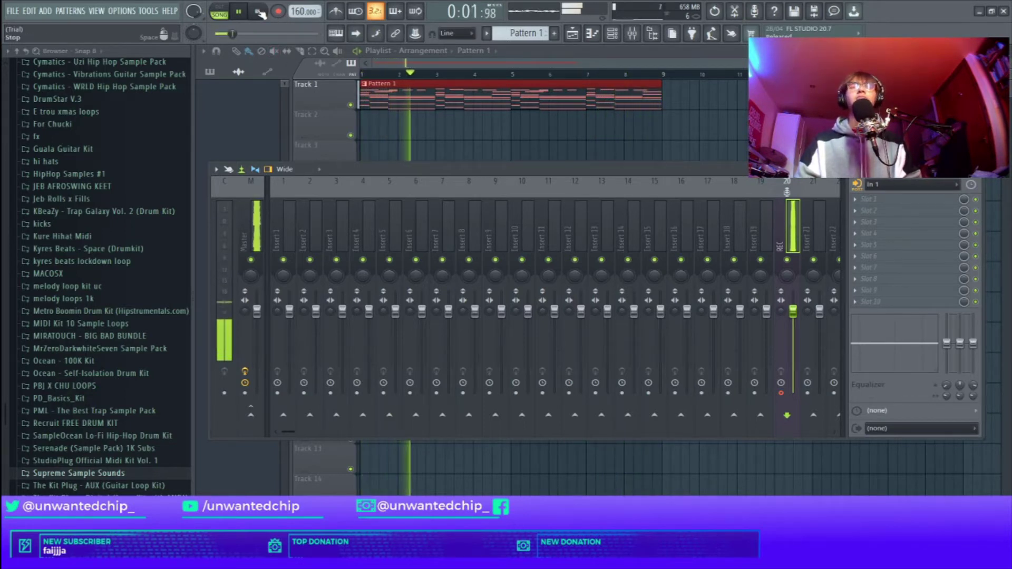
click(259, 11)
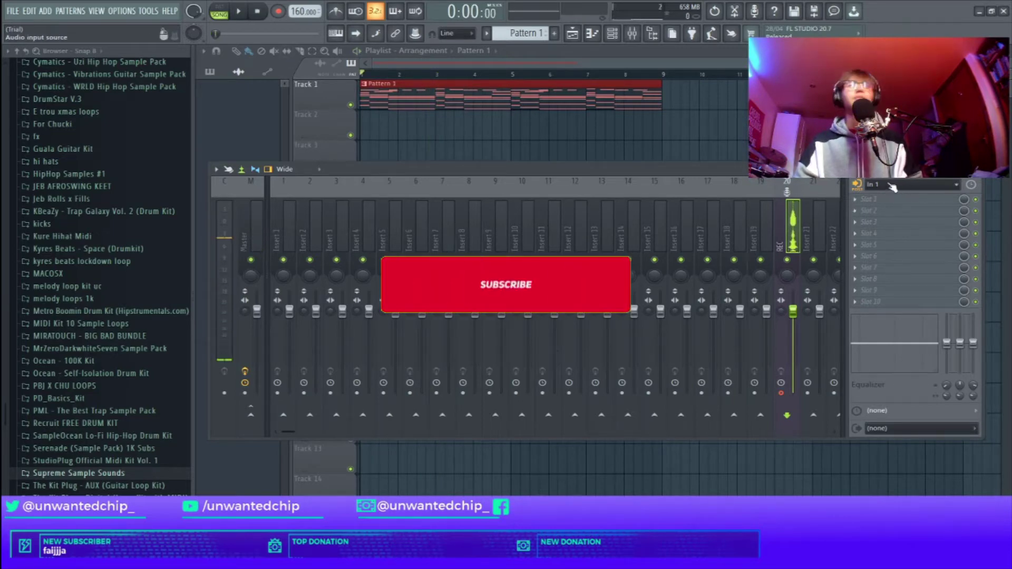
click(868, 203)
click(870, 205)
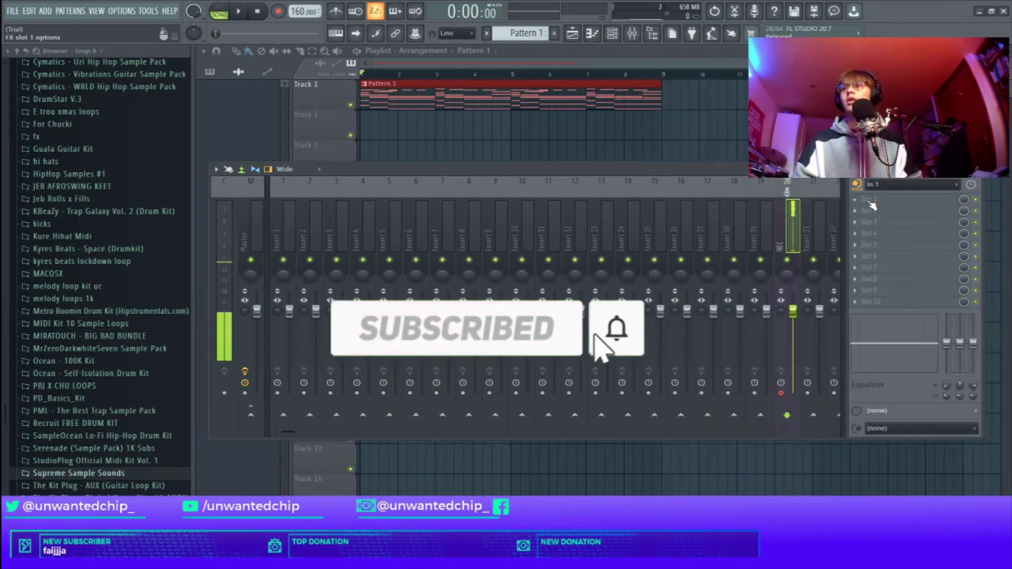
Record the In 1 input into the playlist as an audio clip while Pattern 1 plays, and stop the recording.
click(278, 11)
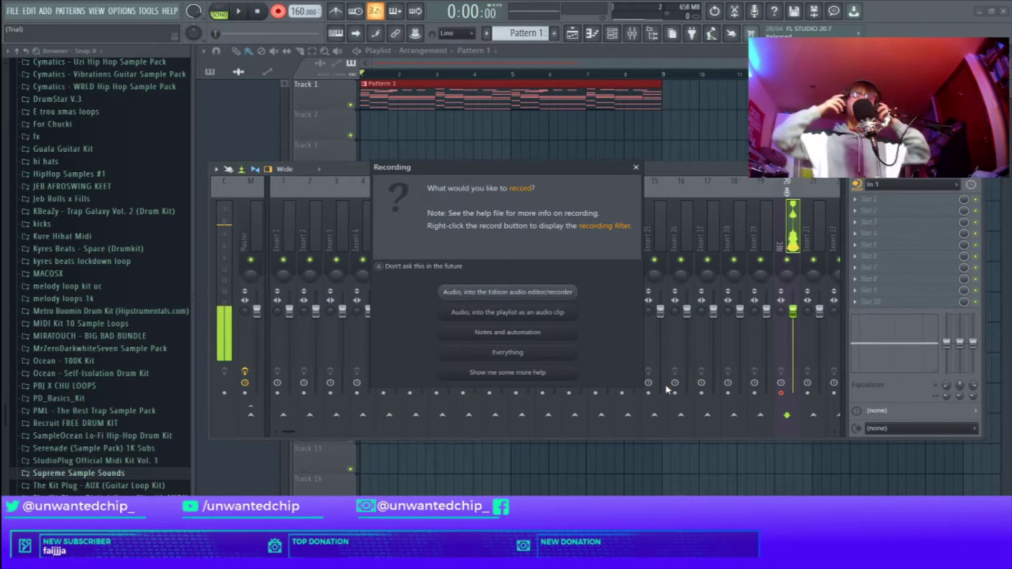
click(526, 313)
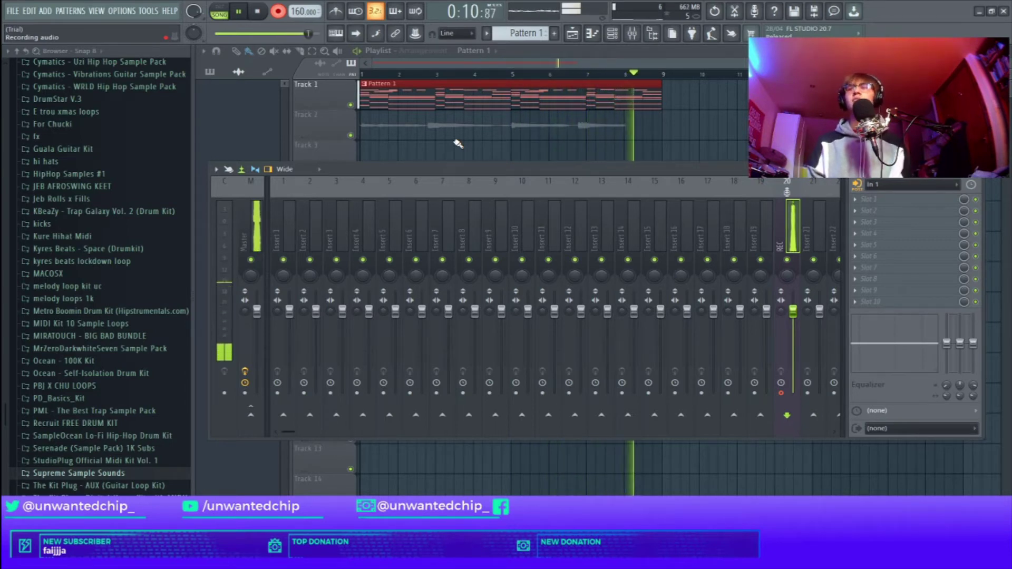
click(258, 11)
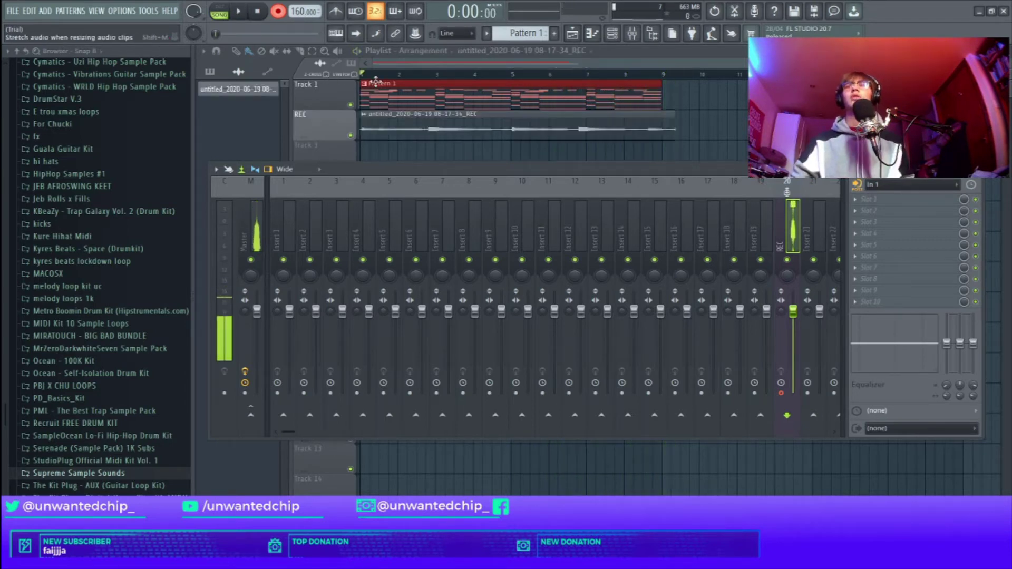
Cut the recorded audio clip at bar 9 and delete the leftover part beyond Pattern 1's end.
ctrl+scroll(627, 112, up, 3)
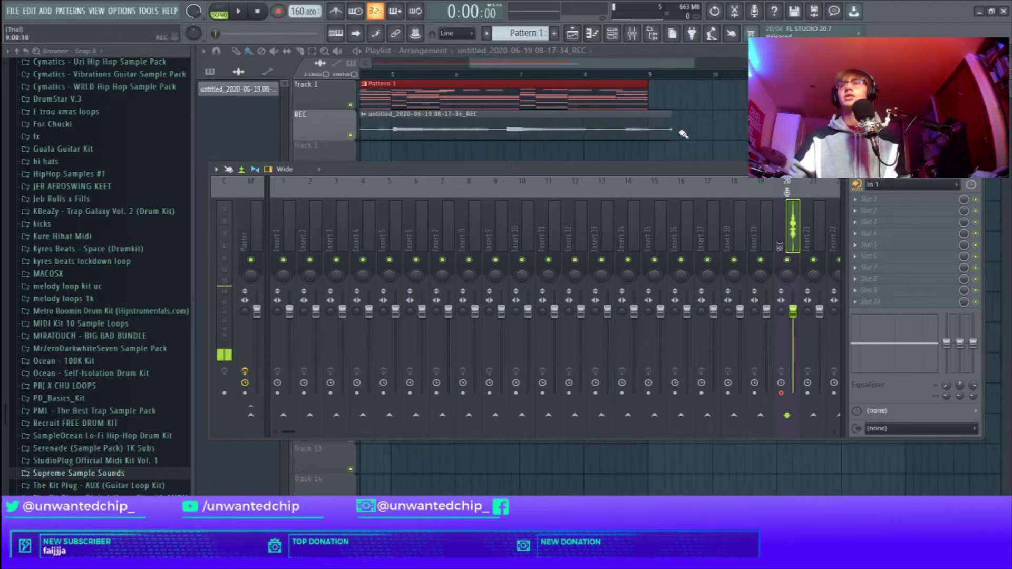
click(645, 104)
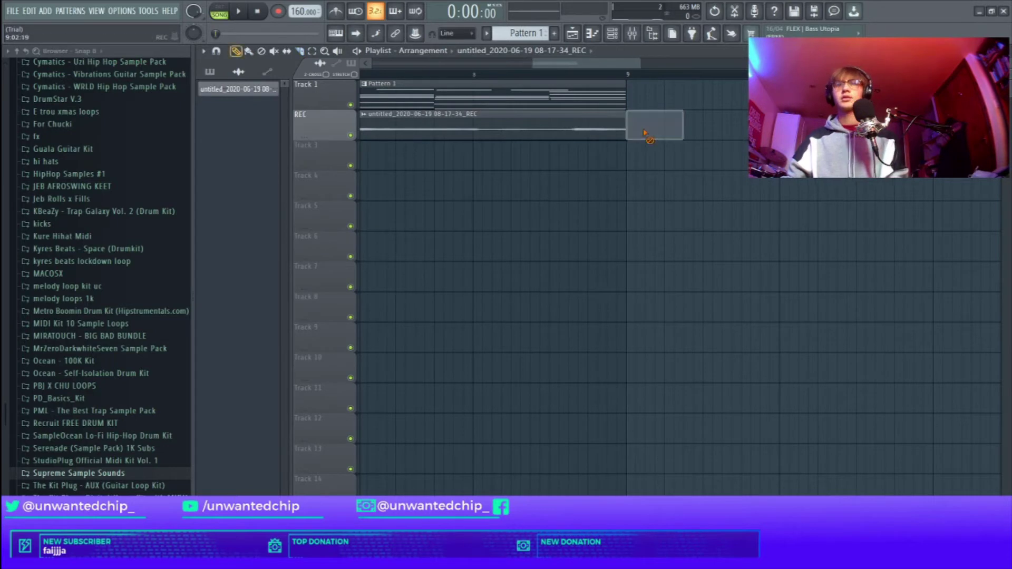
right_click(642, 136)
Solo the REC playlist track, play the recorded clip, and check its sample settings.
ctrl+click(351, 135)
ctrl+scroll(380, 149, down, 5)
key(space)
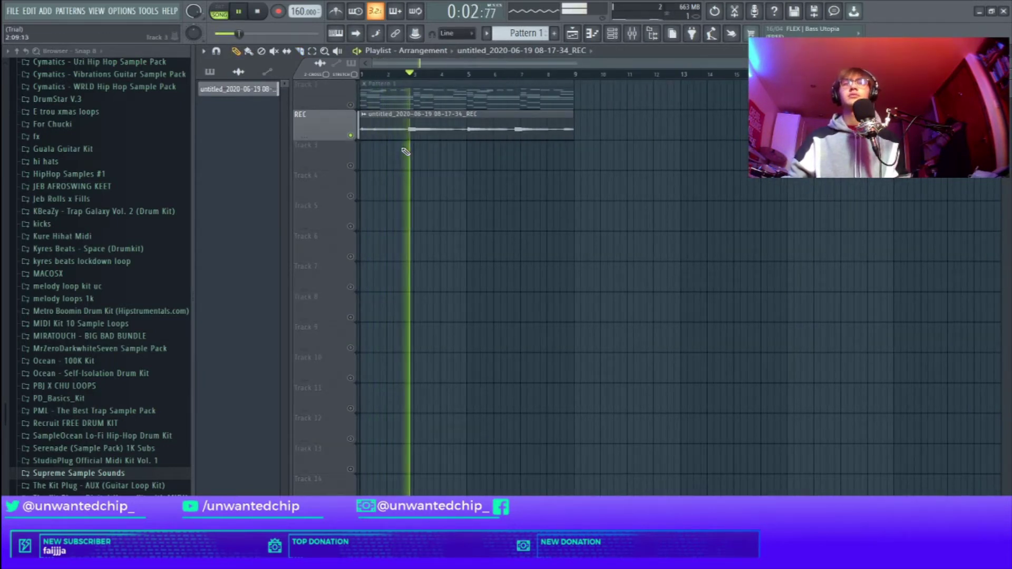
double_click(399, 137)
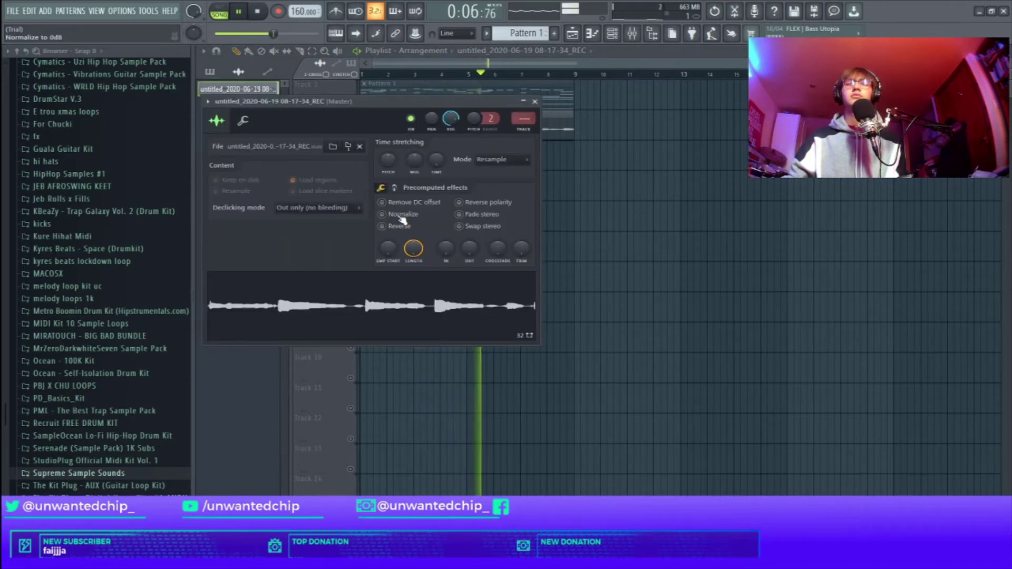
click(535, 101)
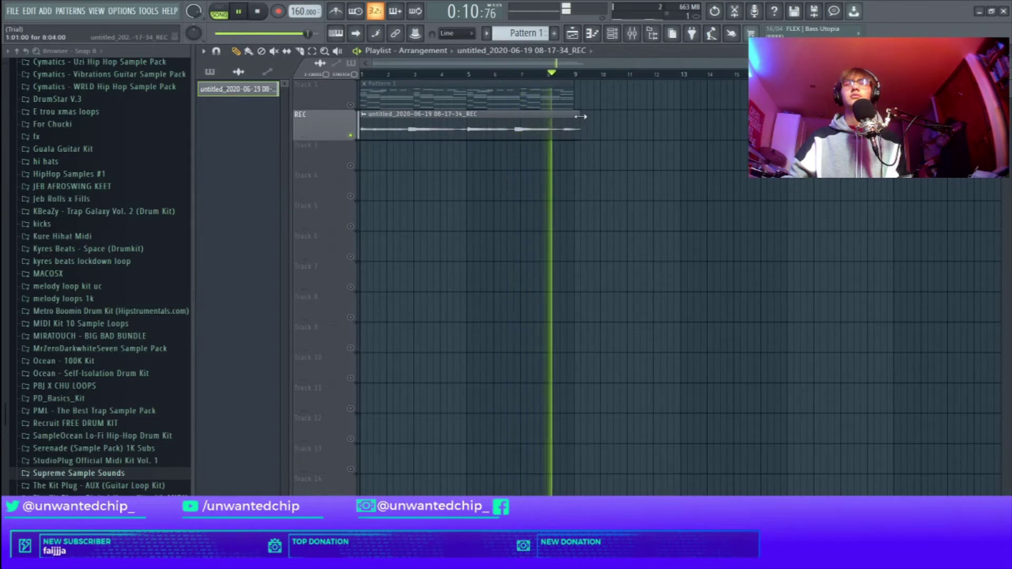
Review the recorded clip's sample settings again and stop playback.
double_click(536, 130)
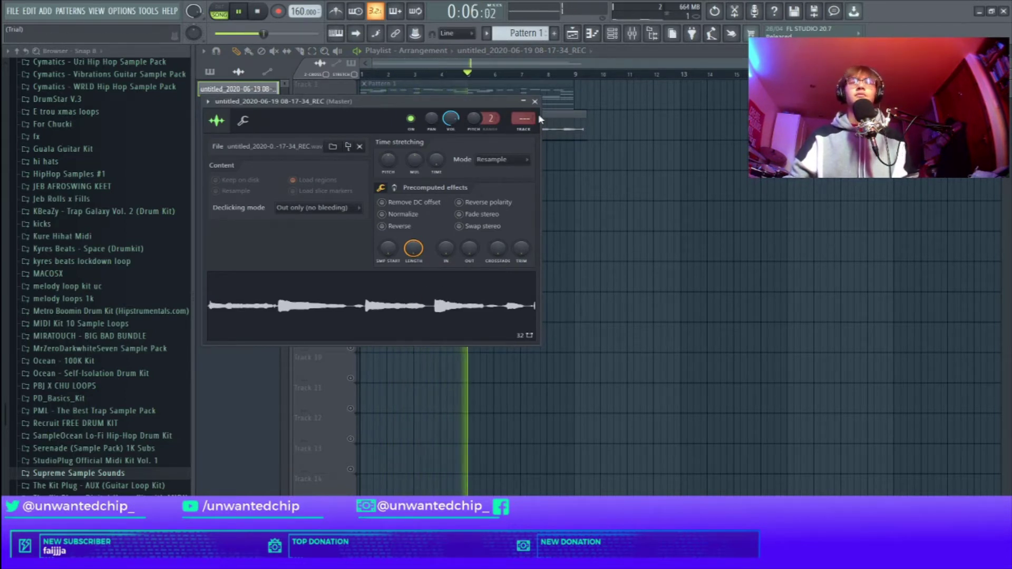
click(534, 101)
key(space)
Collapse the snares folder of the 1UC beats drum kit in the sample browser.
scroll(92, 230, up, 7)
scroll(92, 230, up, 20)
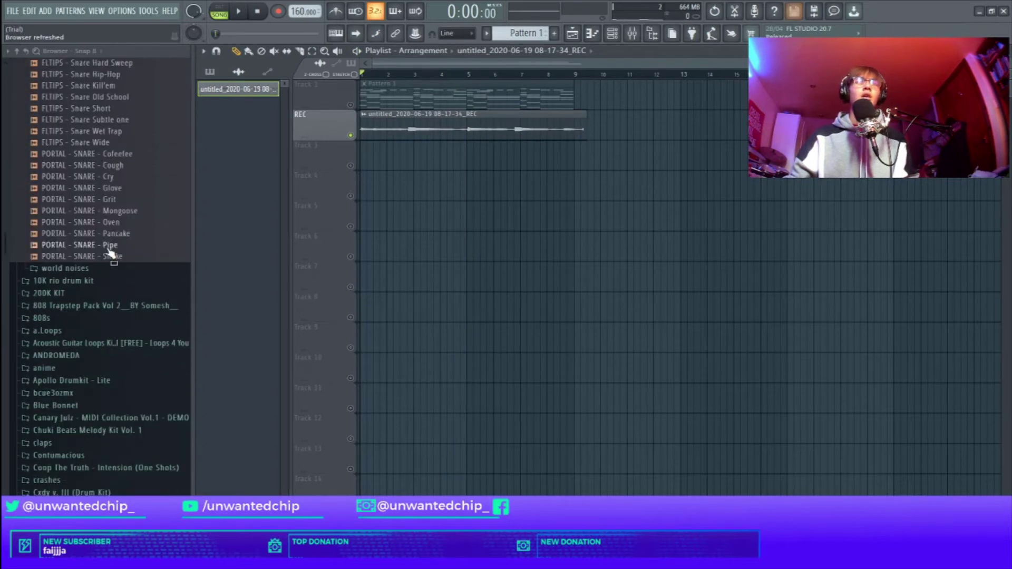
click(85, 245)
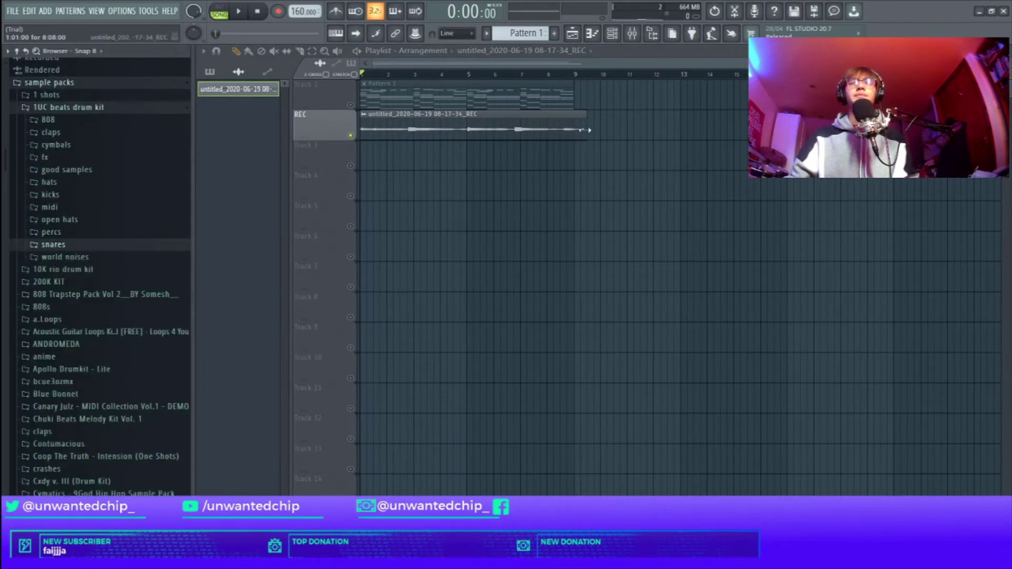
Load Edison in the master mixer channel's first effect slot, check its recording trigger options, and close its window.
key(F9)
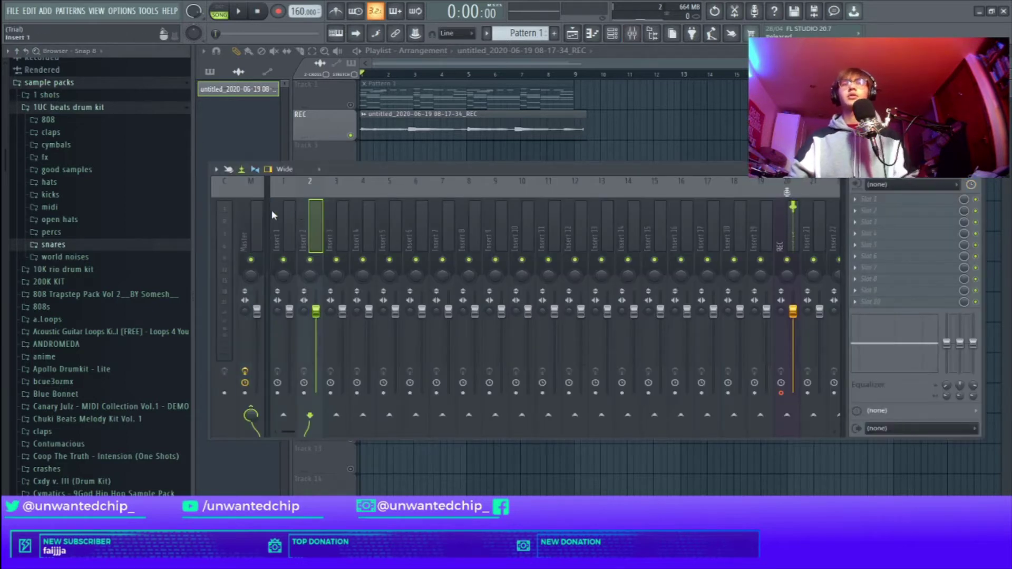
click(862, 200)
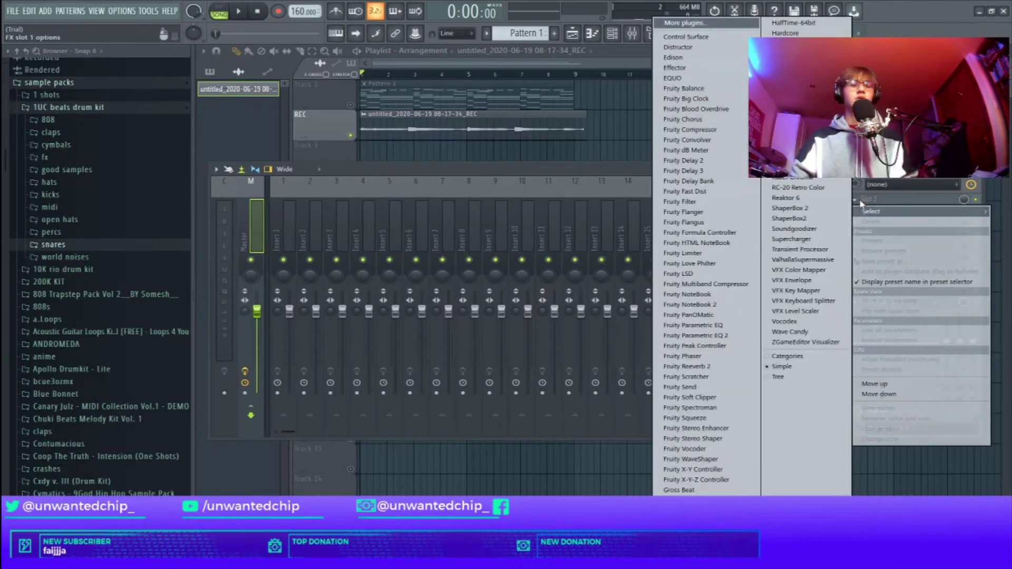
click(863, 204)
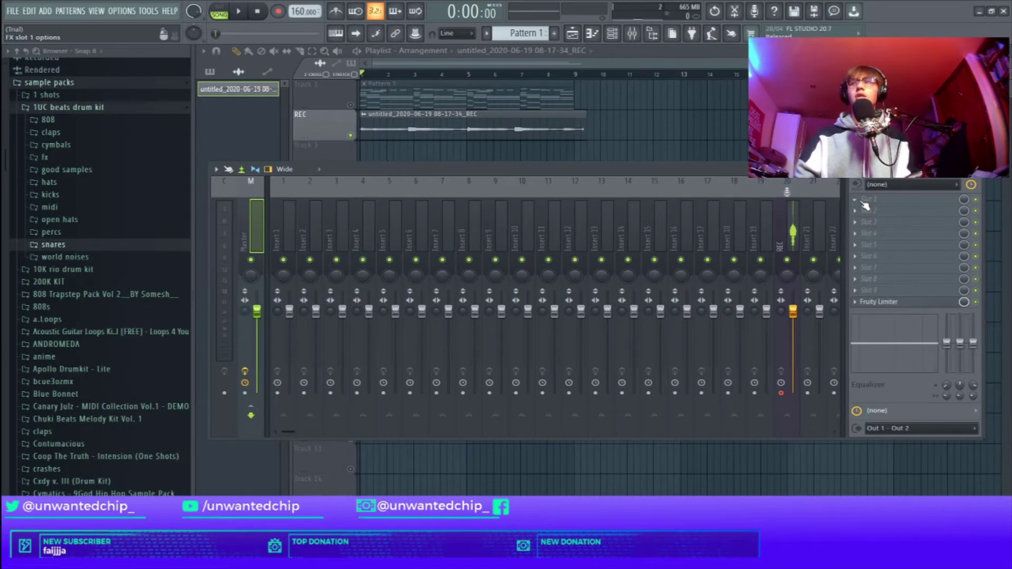
click(863, 202)
key(e)
key(Return)
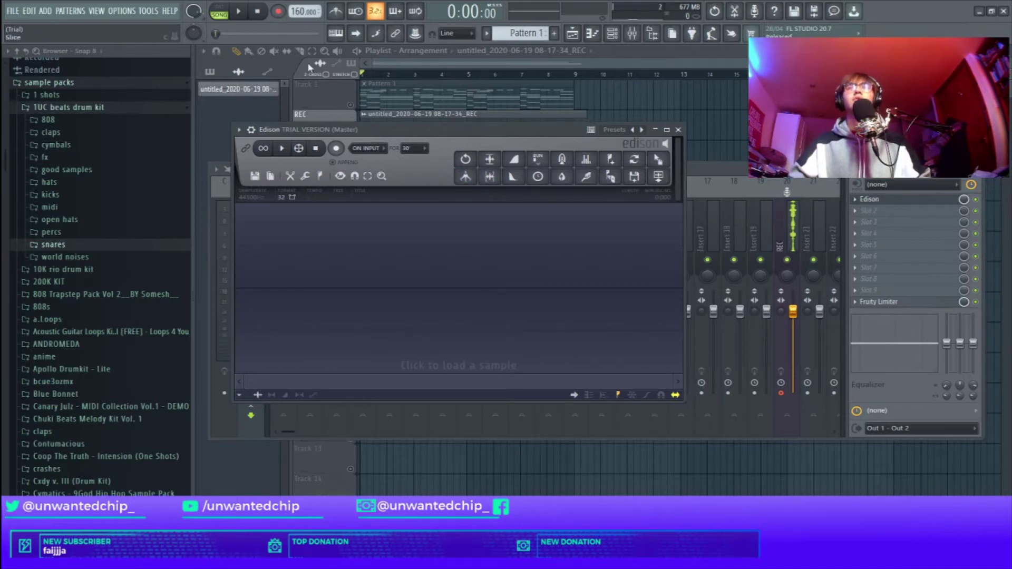
click(367, 148)
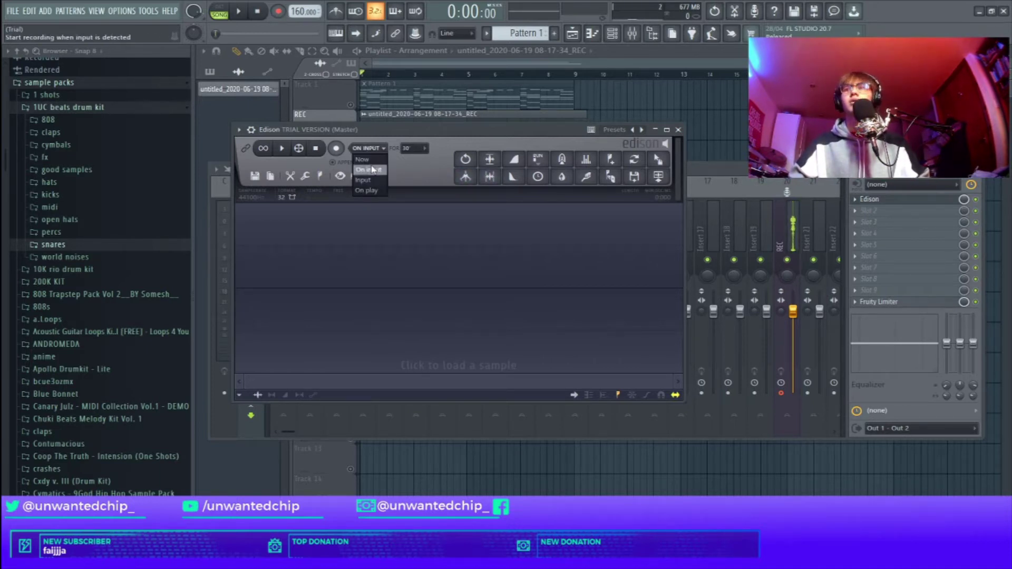
click(676, 129)
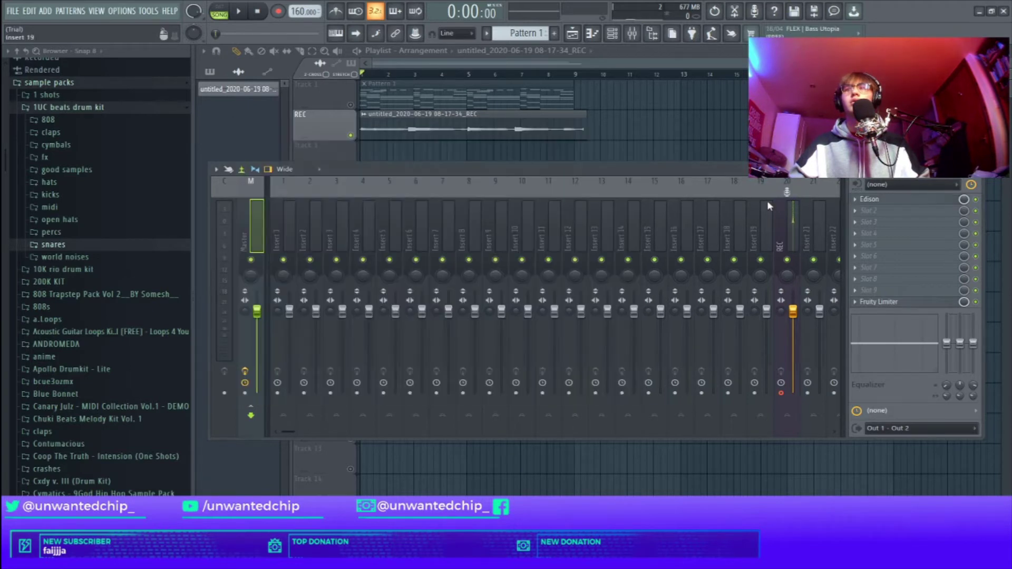
click(870, 199)
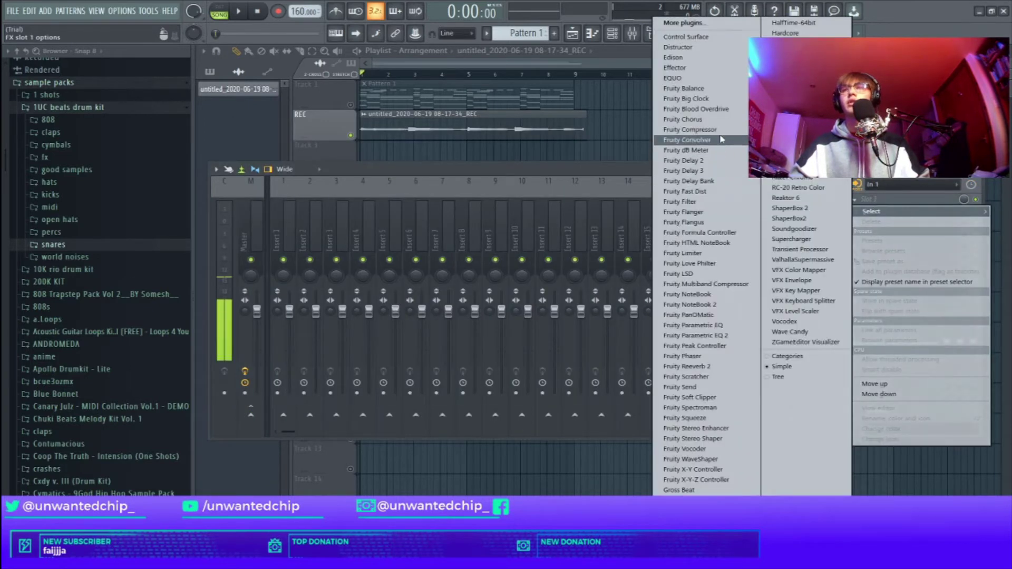
click(738, 67)
click(489, 130)
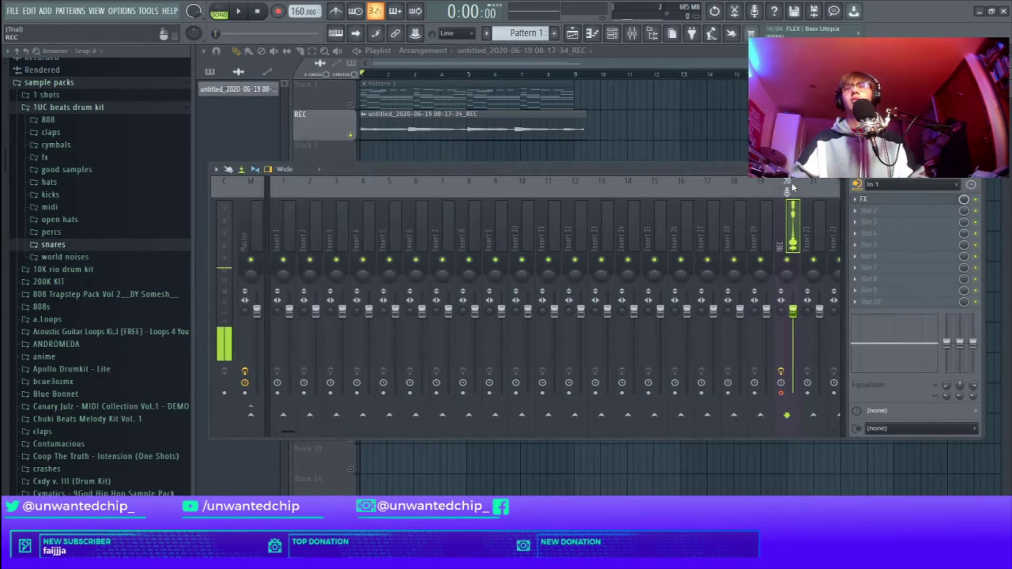
Replace the REC insert's first effect with Edison, record a short background-noise take, and select a silent section of it.
click(865, 199)
mouse_move(871, 213)
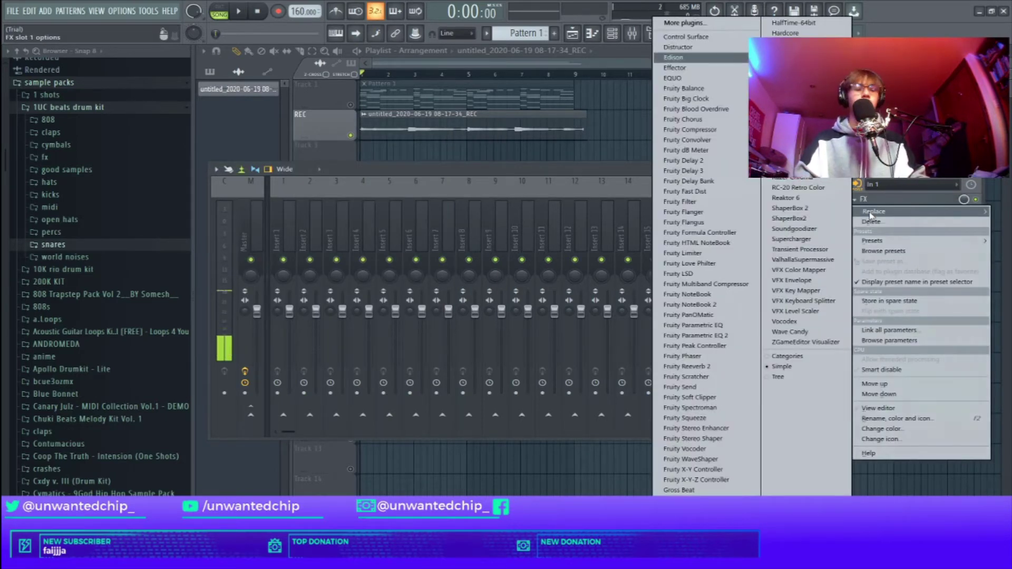
click(673, 57)
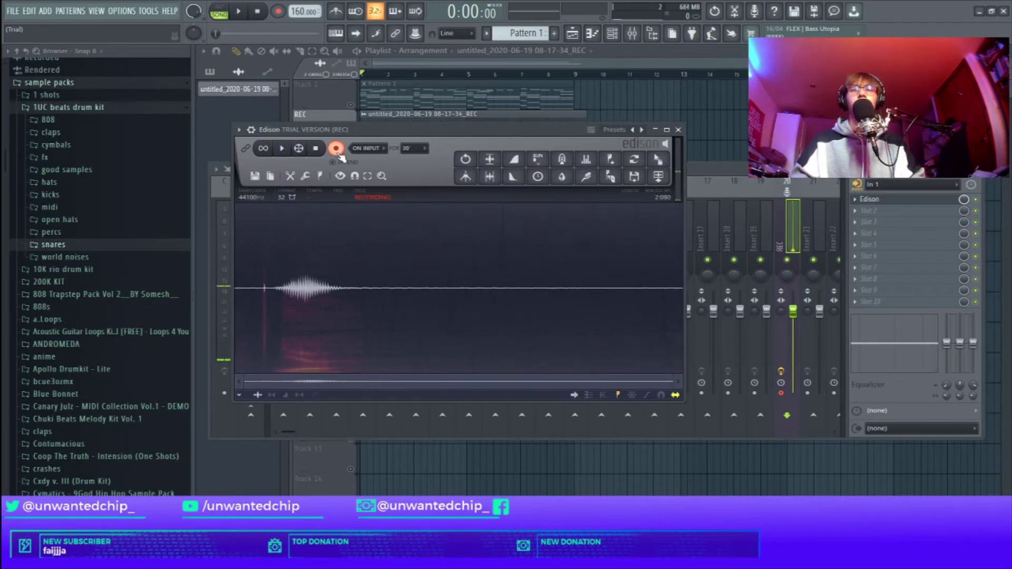
click(336, 149)
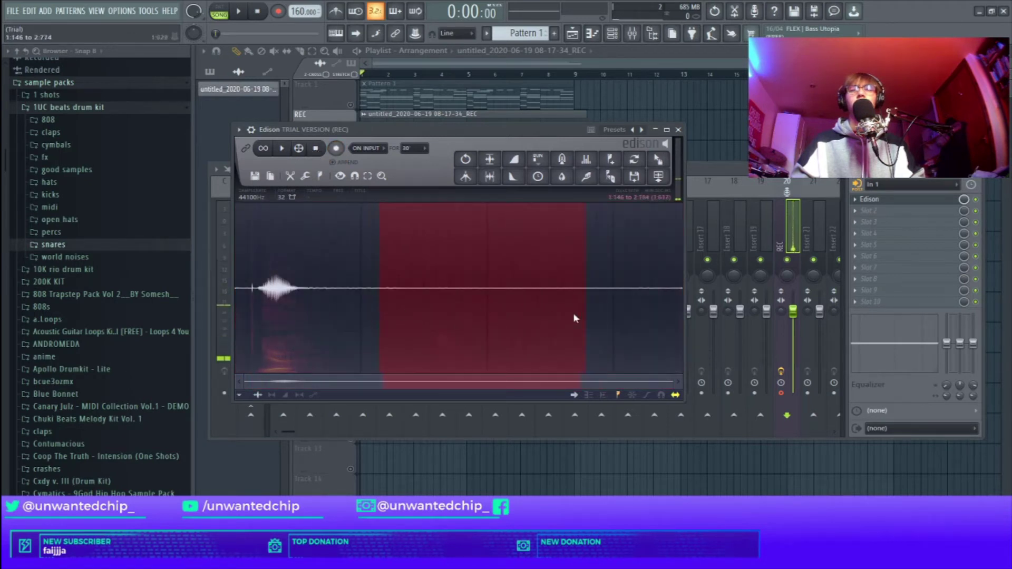
drag(575, 319, 378, 339)
Route the REC mixer insert to the master and set its audio input to none.
click(243, 422)
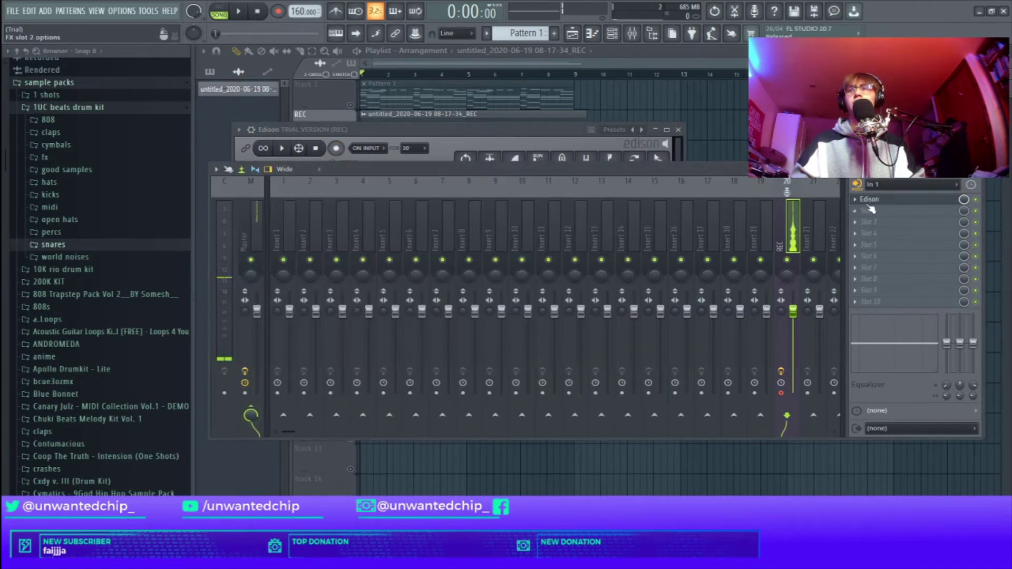
click(879, 185)
click(886, 249)
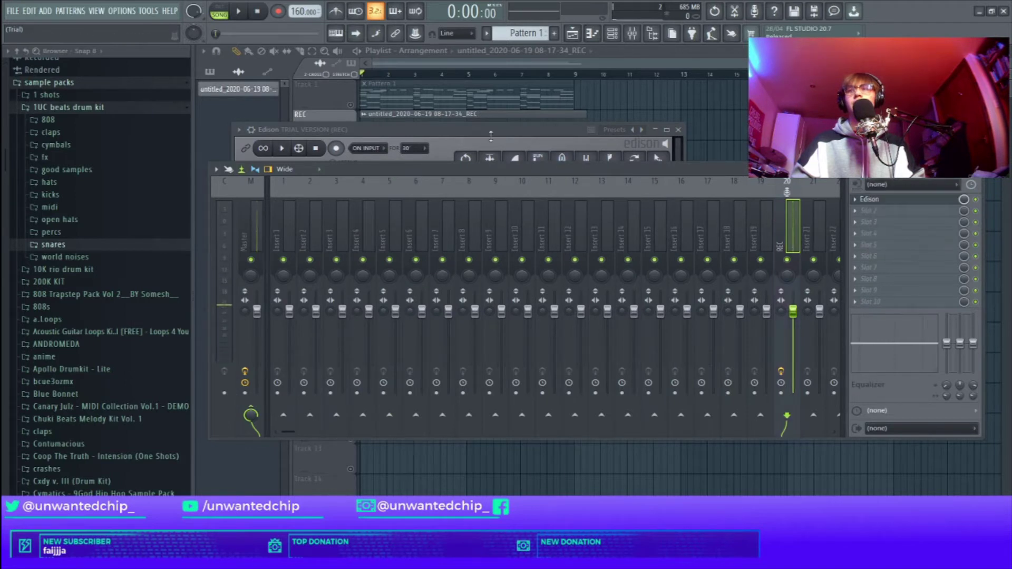
Acquire a noise profile from the selected silent section in Edison, and close Edison and the mixer.
click(491, 136)
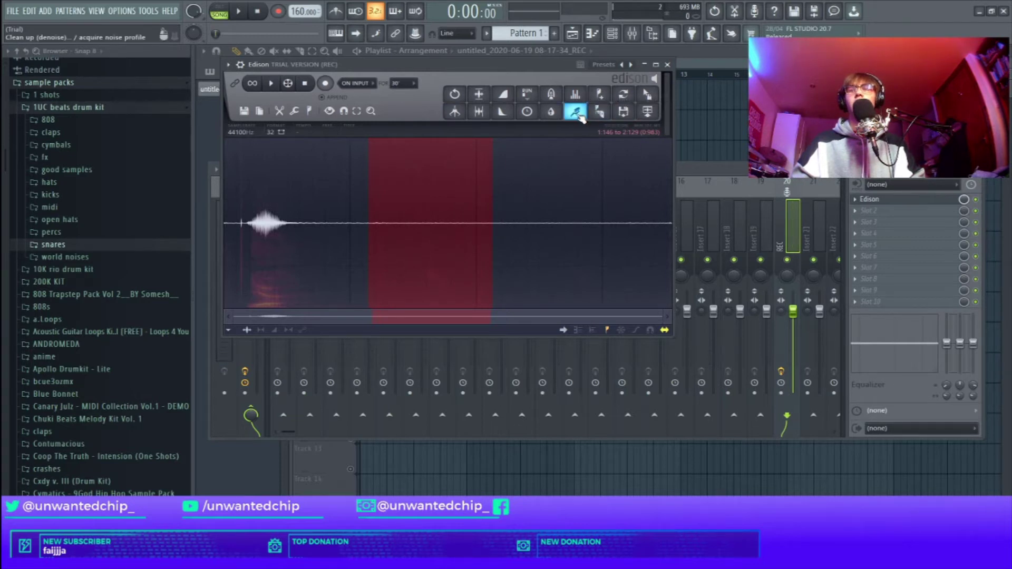
click(668, 65)
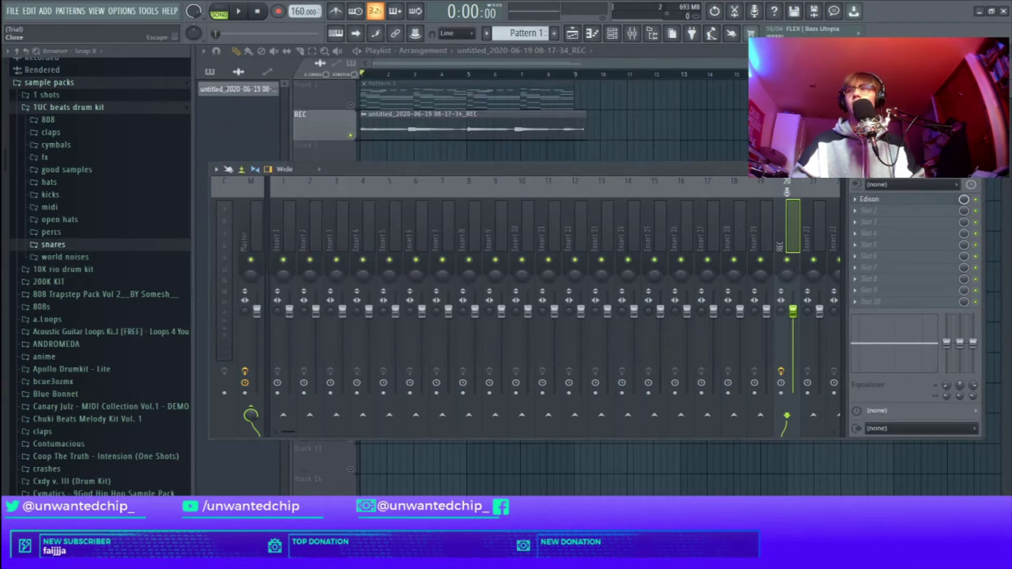
click(981, 169)
Load the recorded playlist clip into Edison from its sample settings and return to the playlist.
double_click(433, 122)
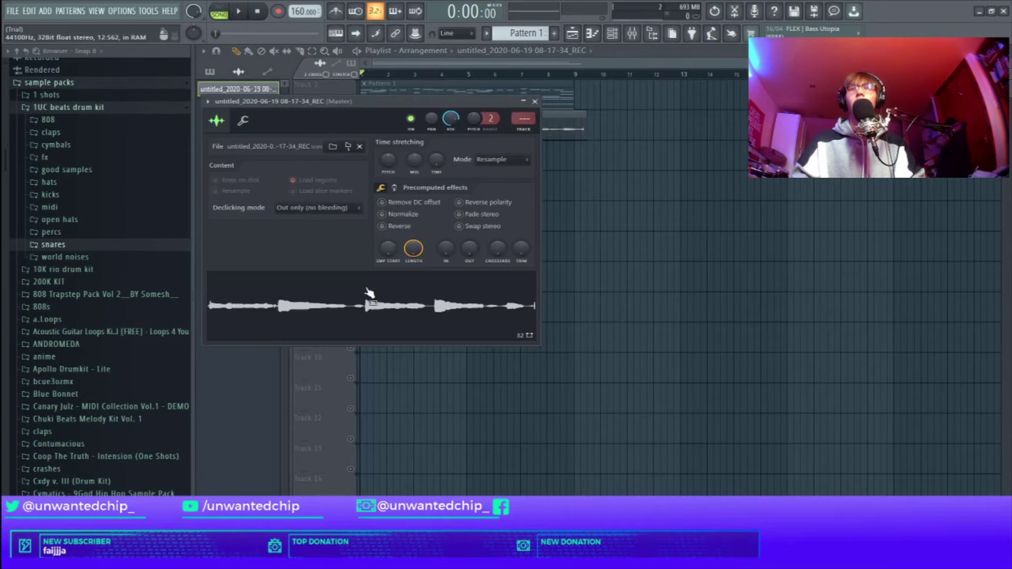
click(334, 311)
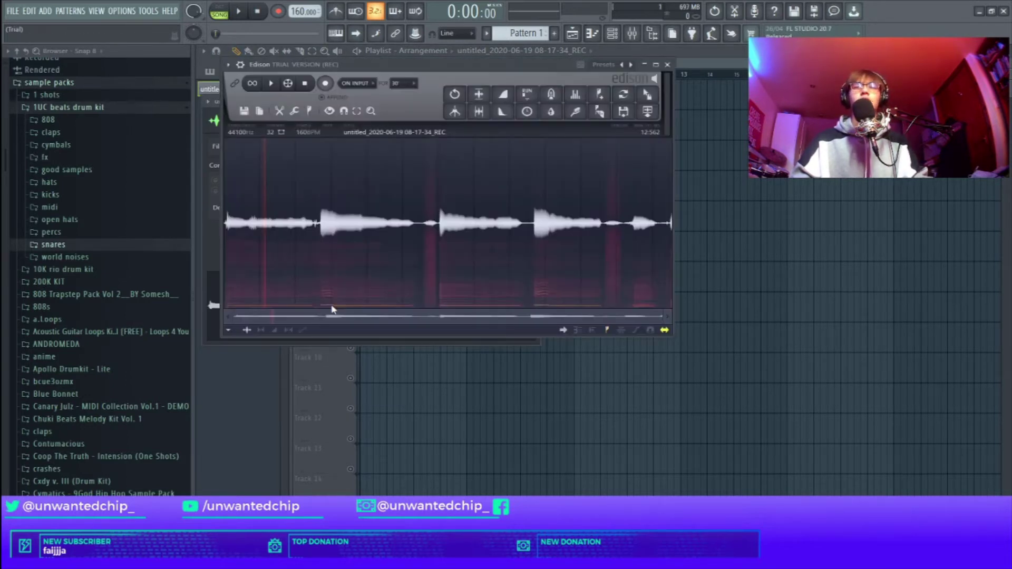
click(361, 54)
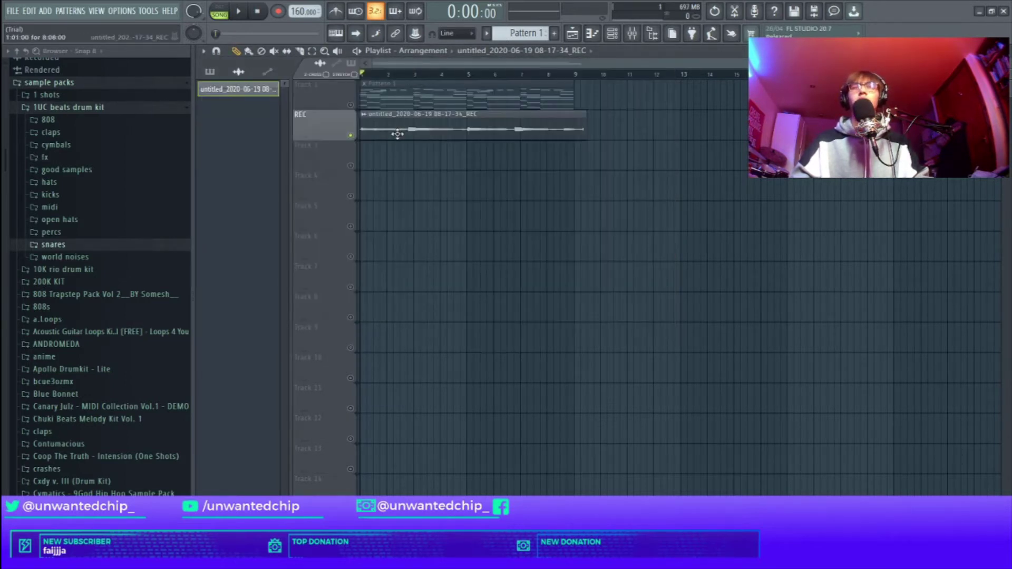
key(F6)
click(438, 105)
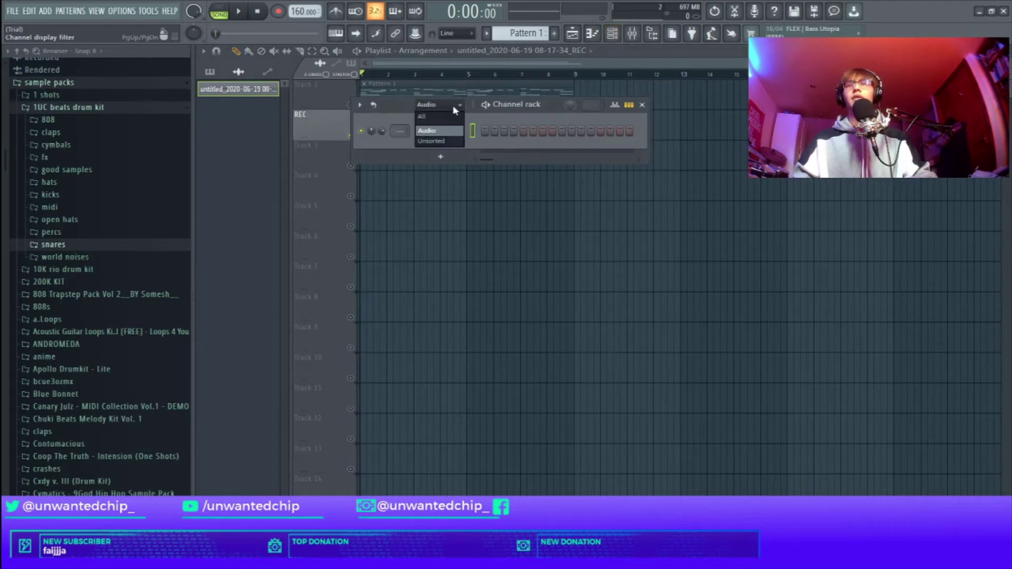
click(448, 132)
click(642, 105)
Reopen Edison from the REC mixer insert and select the entire recorded clip.
key(F9)
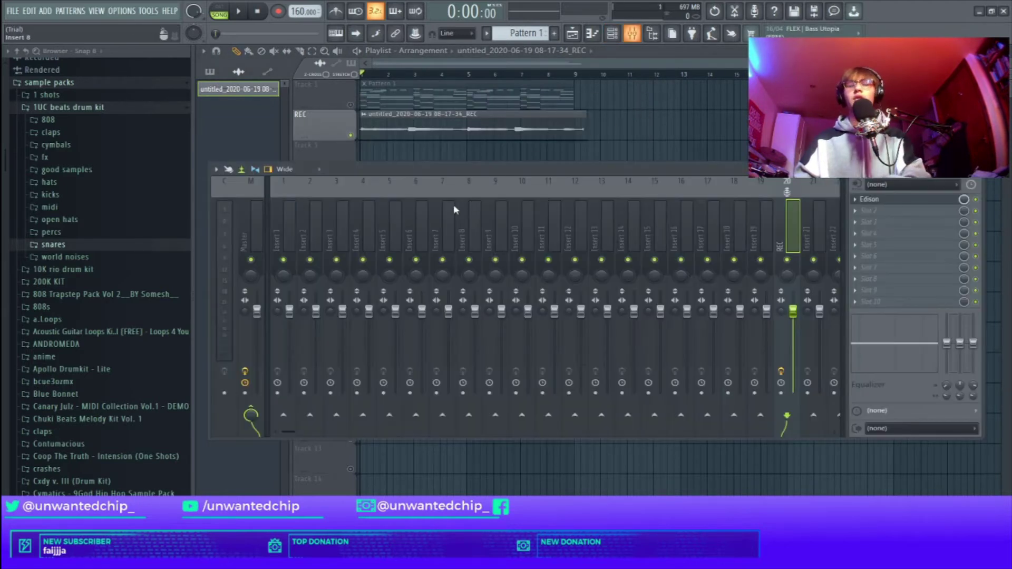
key(ctrl+e)
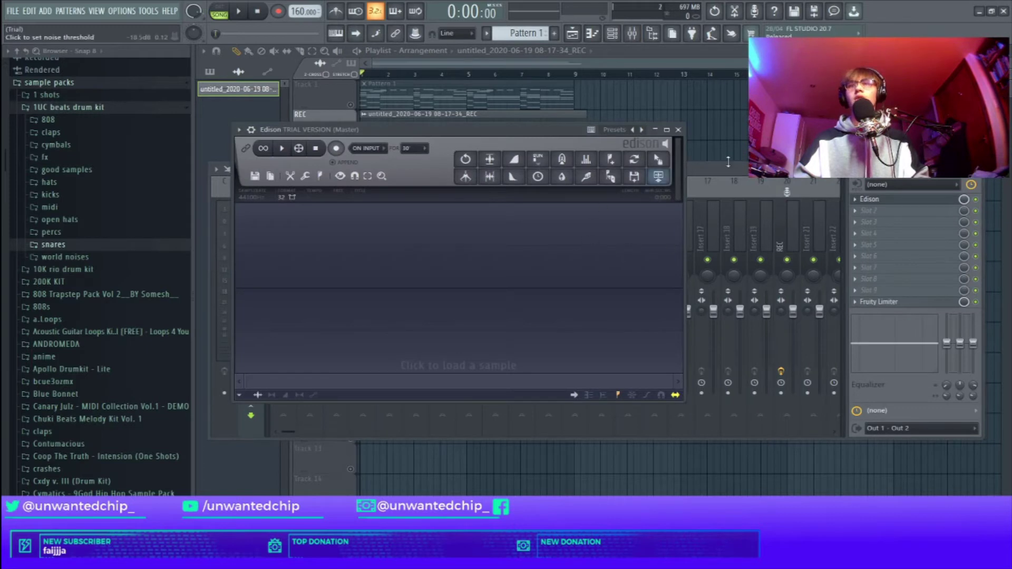
click(678, 130)
click(794, 222)
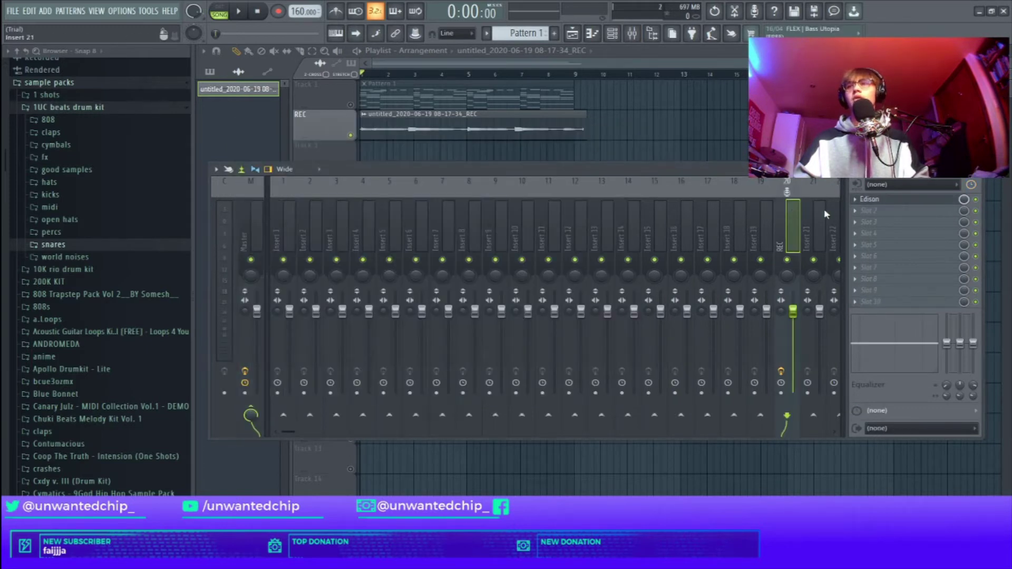
click(874, 203)
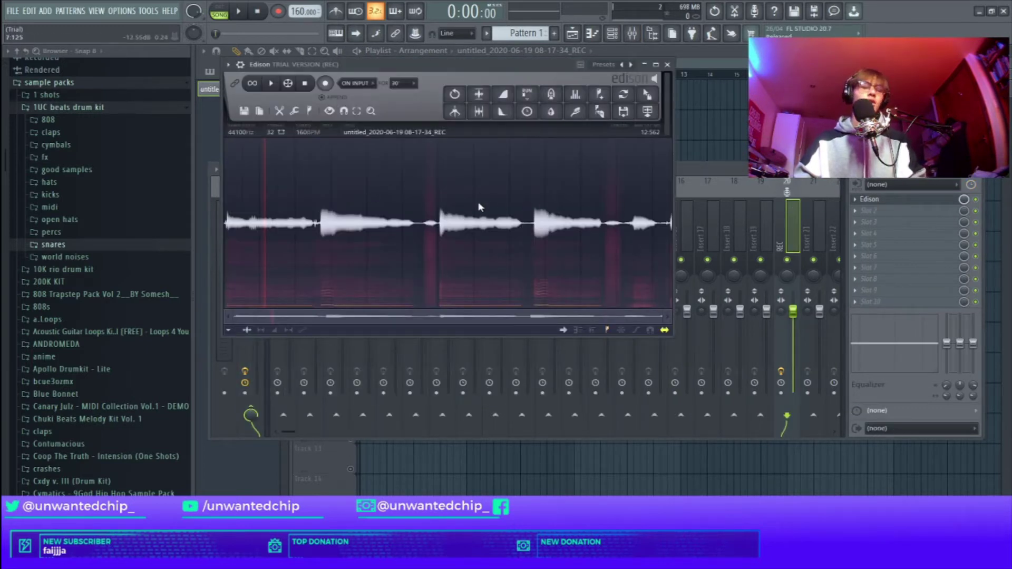
key(ctrl+a)
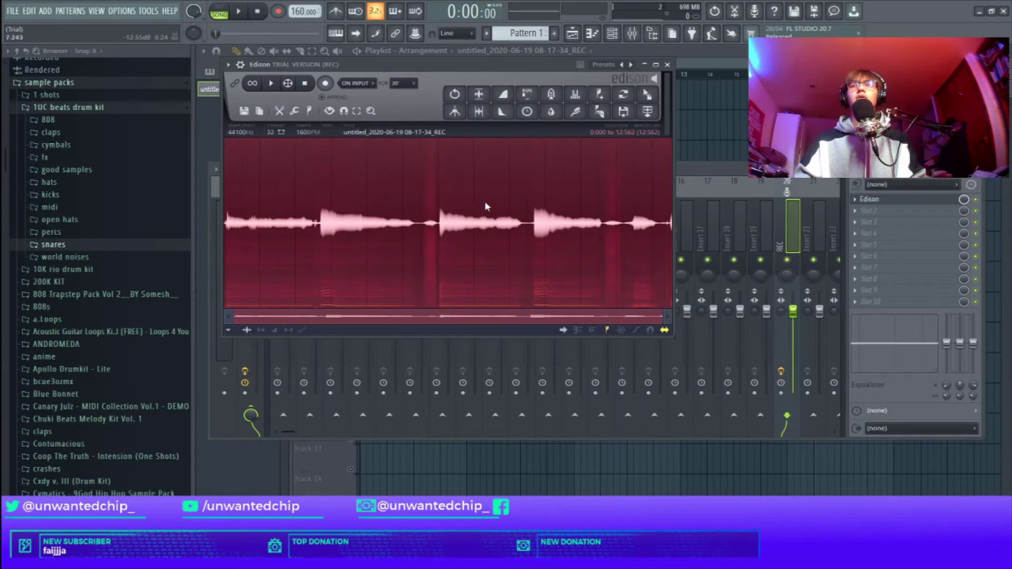
Preview the Clean up denoiser on the clip, dismiss it, and play the unprocessed audio for comparison.
click(576, 112)
drag(398, 73, 377, 104)
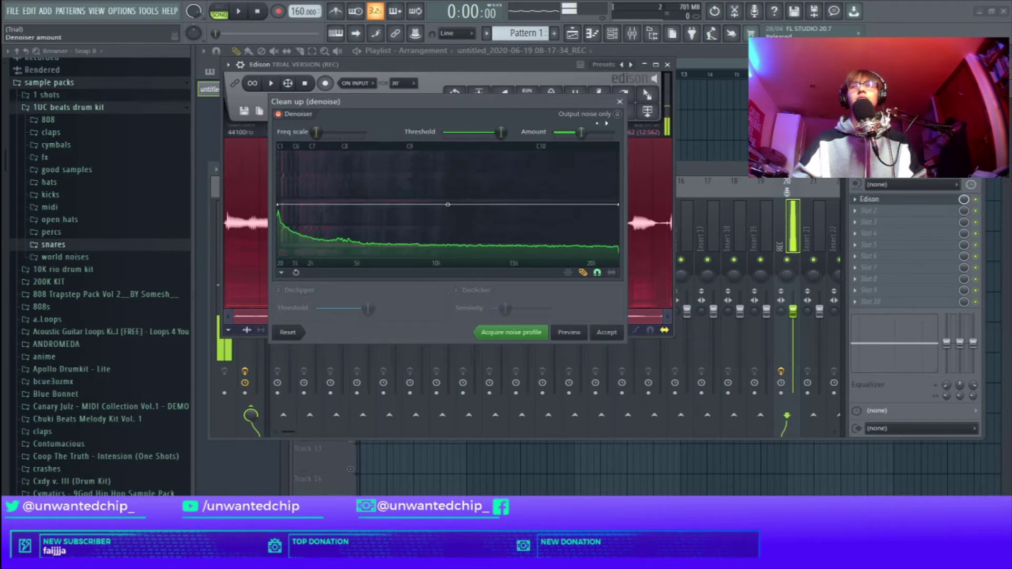
click(620, 101)
click(272, 83)
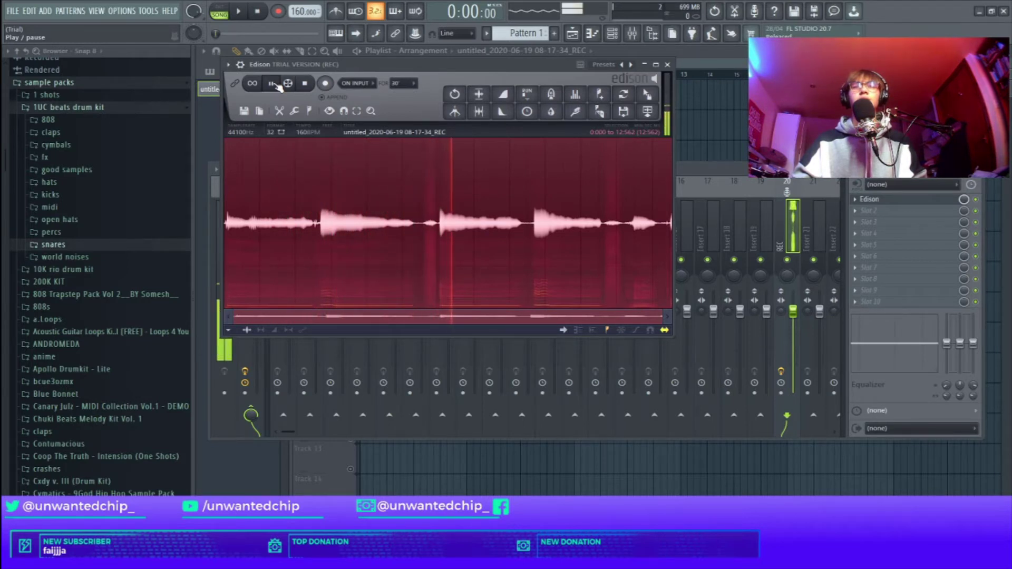
click(306, 86)
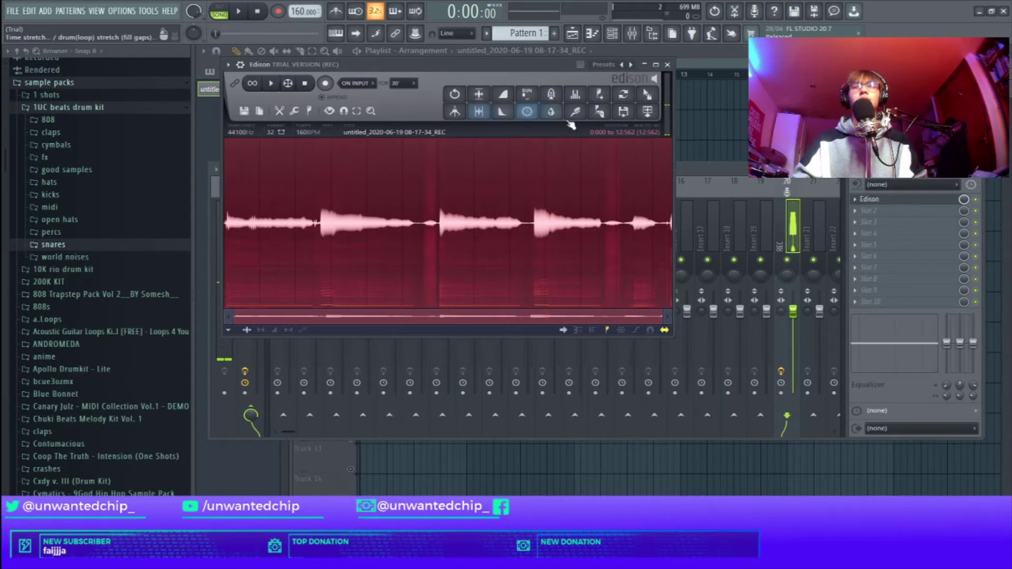
Apply the Clean up denoiser with the acquired noise profile to the whole clip and play the cleaned audio.
click(600, 111)
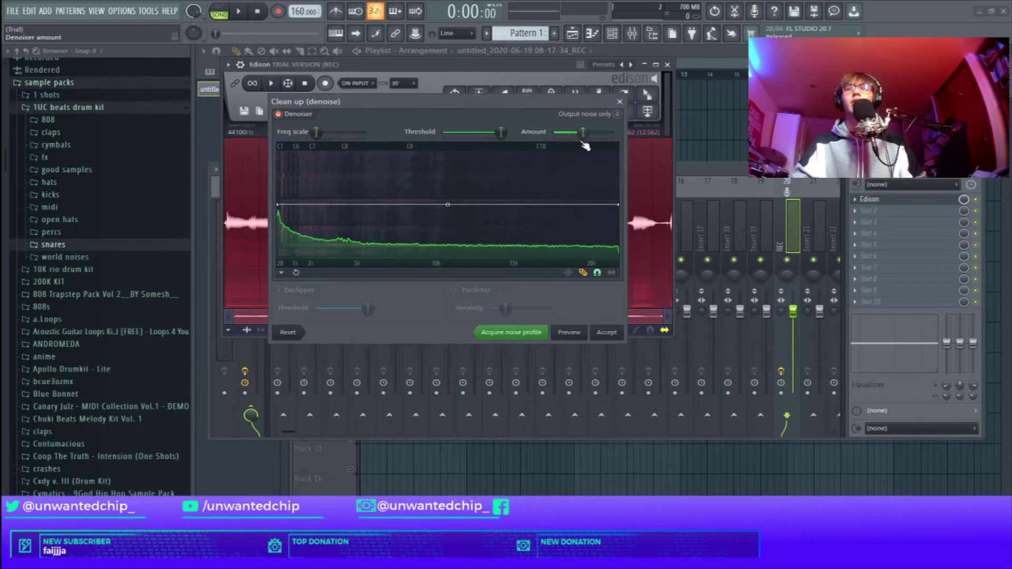
click(608, 333)
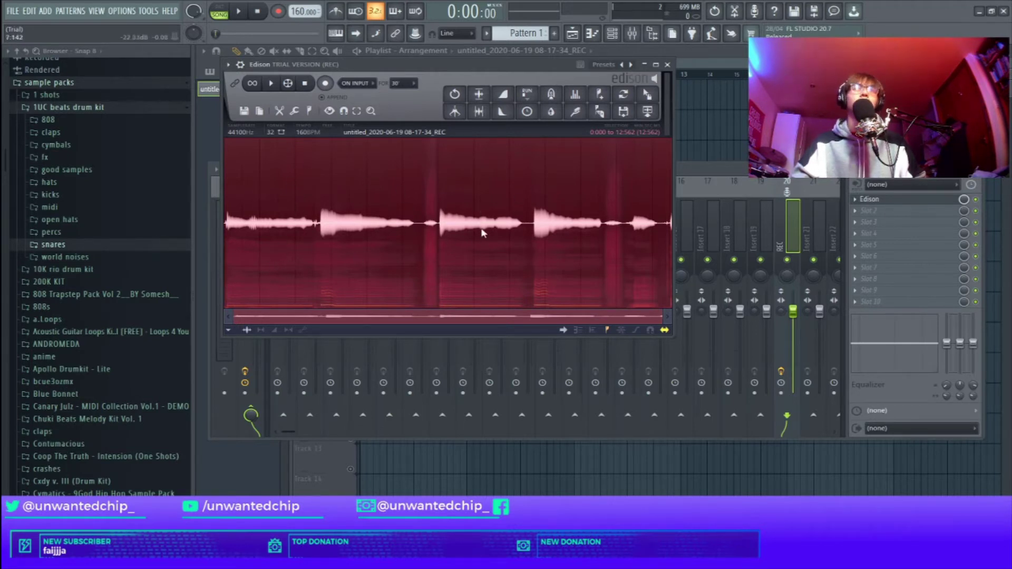
key(space)
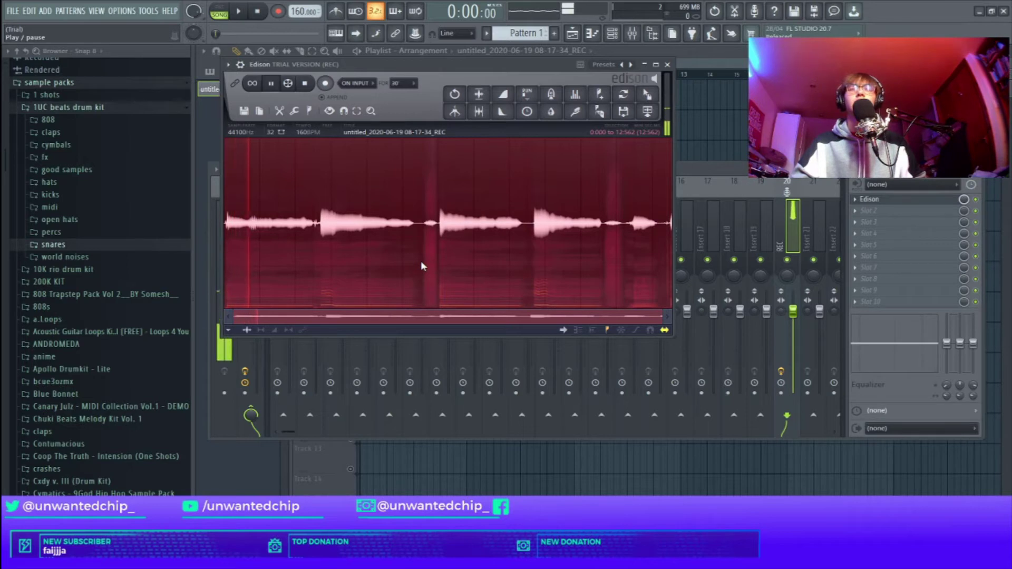
key(space)
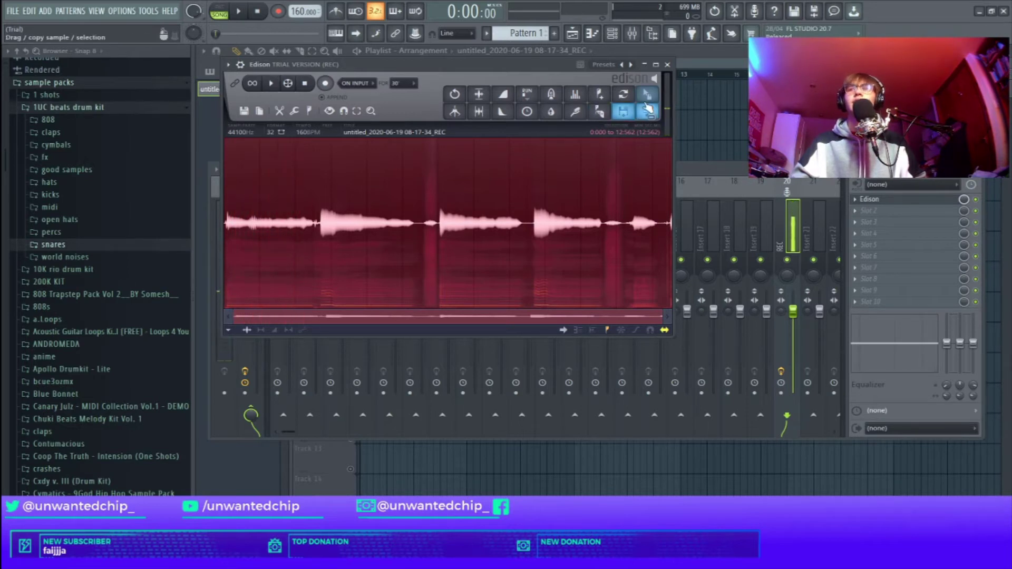
Place the denoised clip on playlist Track 3 from bar 1 and delete the original REC track.
drag(657, 102, 340, 160)
right_click(340, 153)
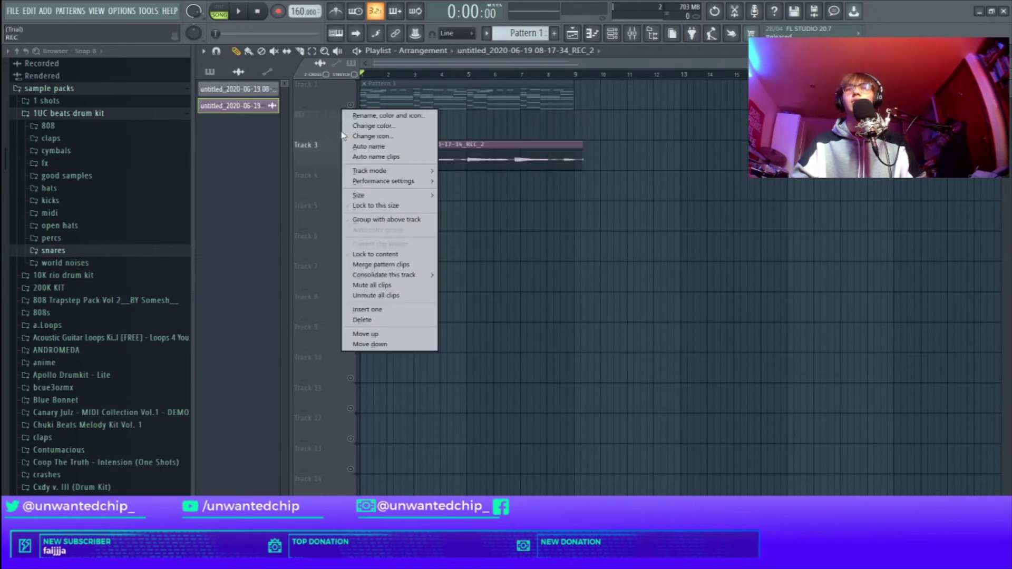
click(396, 319)
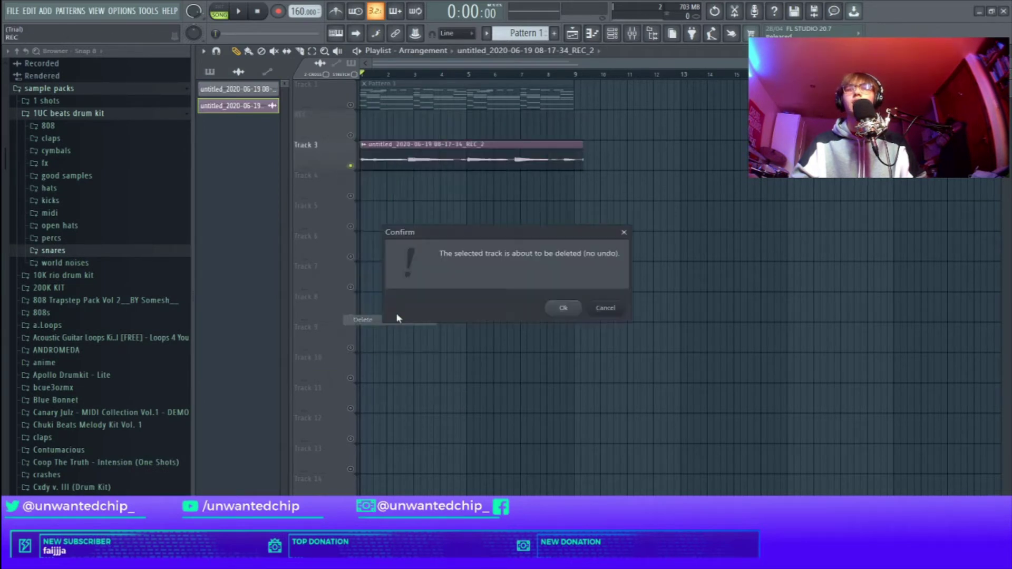
click(563, 309)
Unsolo the denoised clip's track to enable all playlist tracks.
right_click(353, 168)
right_click(354, 167)
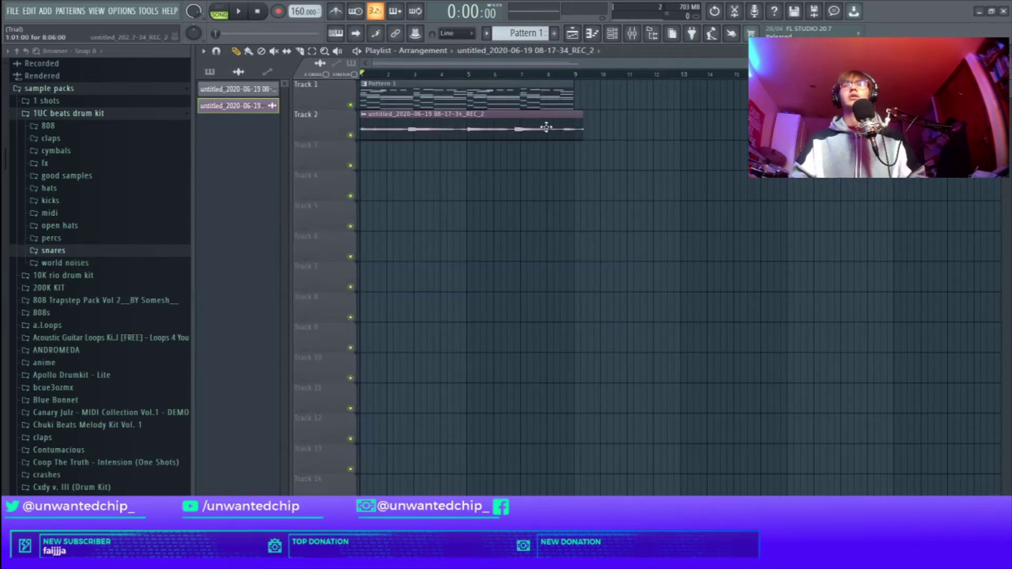
Slice the REC_2 clip on Track 2 at bar 9 and delete the excess audio after it.
ctrl+scroll(625, 153, up, 5)
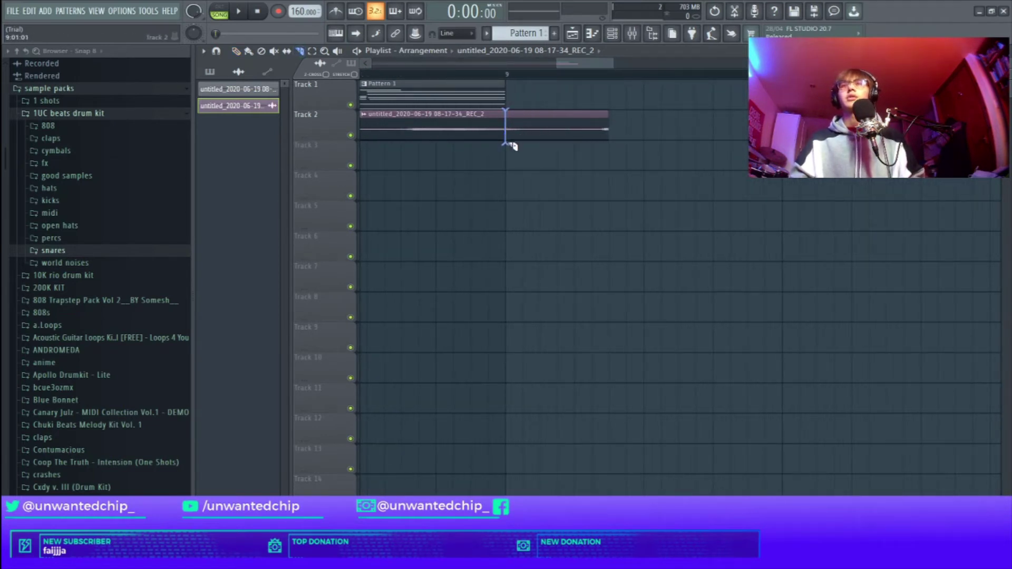
right_click(528, 135)
ctrl+scroll(437, 129, up, 2)
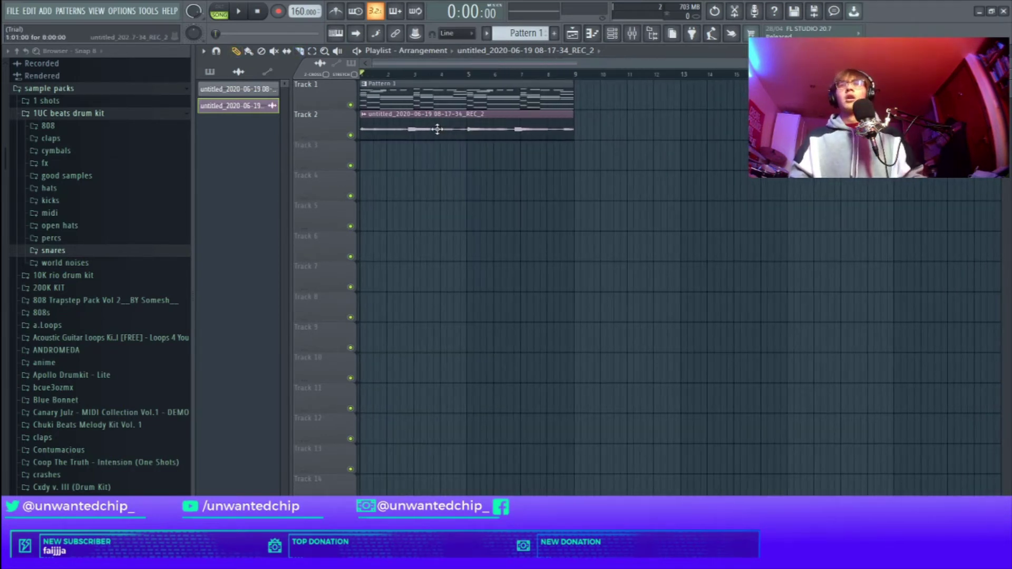
Route the REC_2 audio clip to mixer Insert 7.
double_click(441, 129)
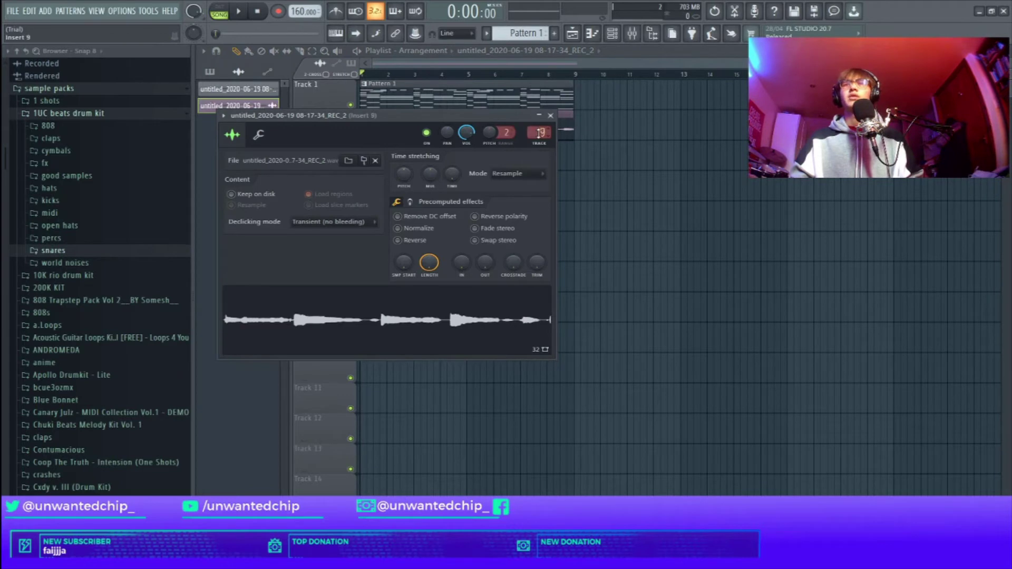
click(552, 116)
key(F9)
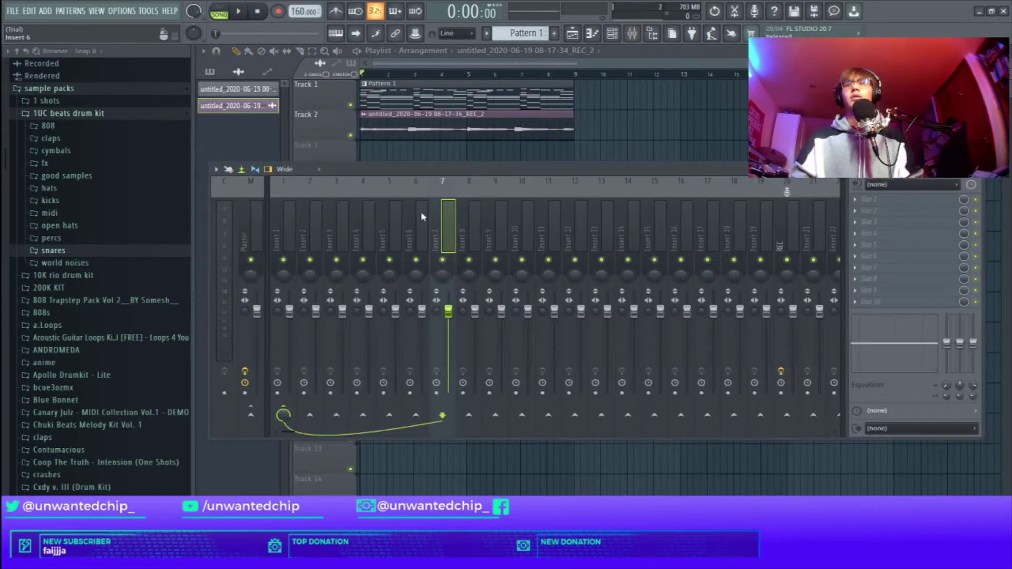
double_click(428, 122)
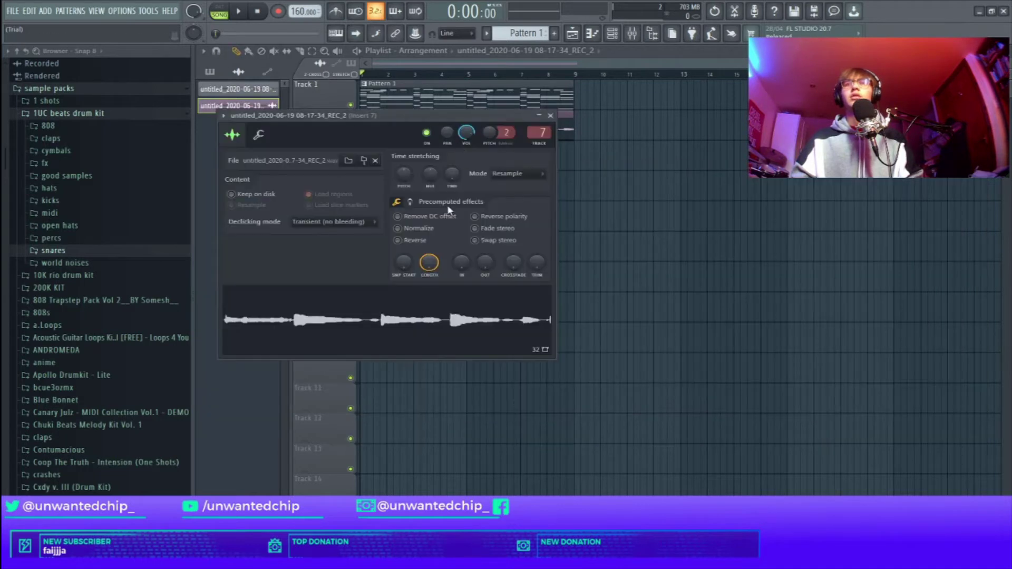
click(551, 116)
Normalize the REC_2 audio clip and set its channel volume to 50%.
double_click(442, 132)
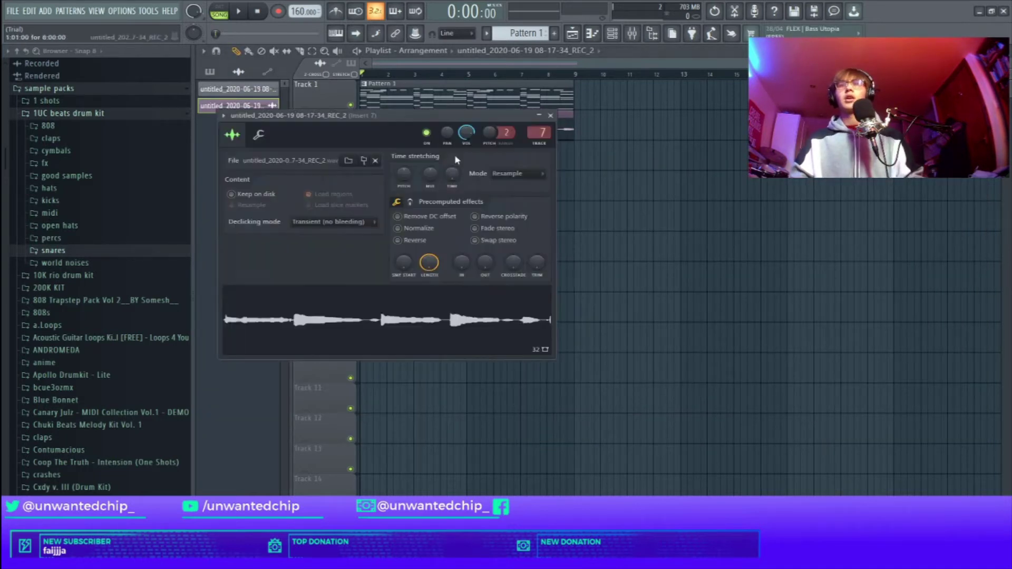
click(398, 228)
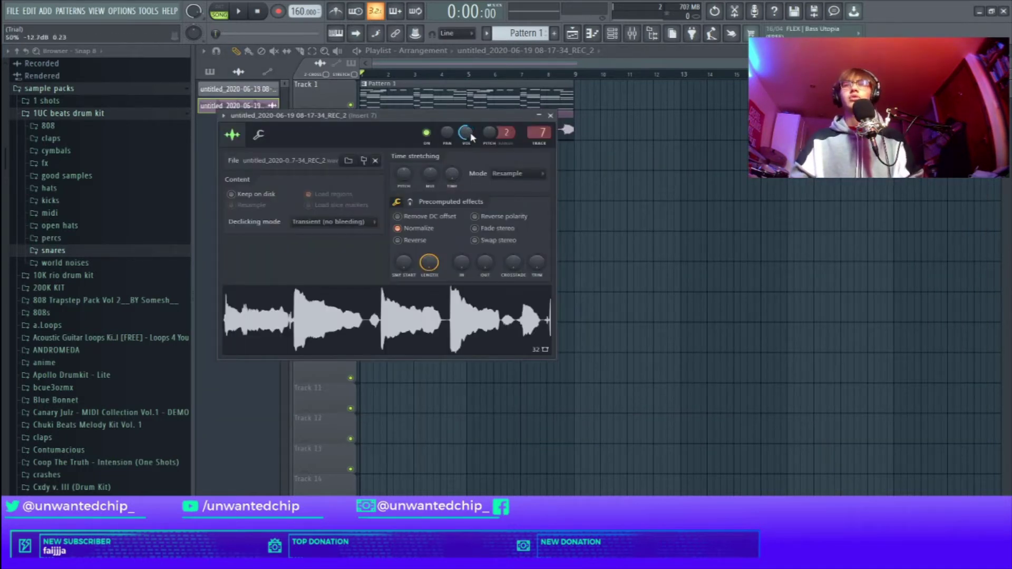
click(551, 116)
Try different levels on Insert 7's fader, reset it to default, and play the arrangement briefly.
key(F9)
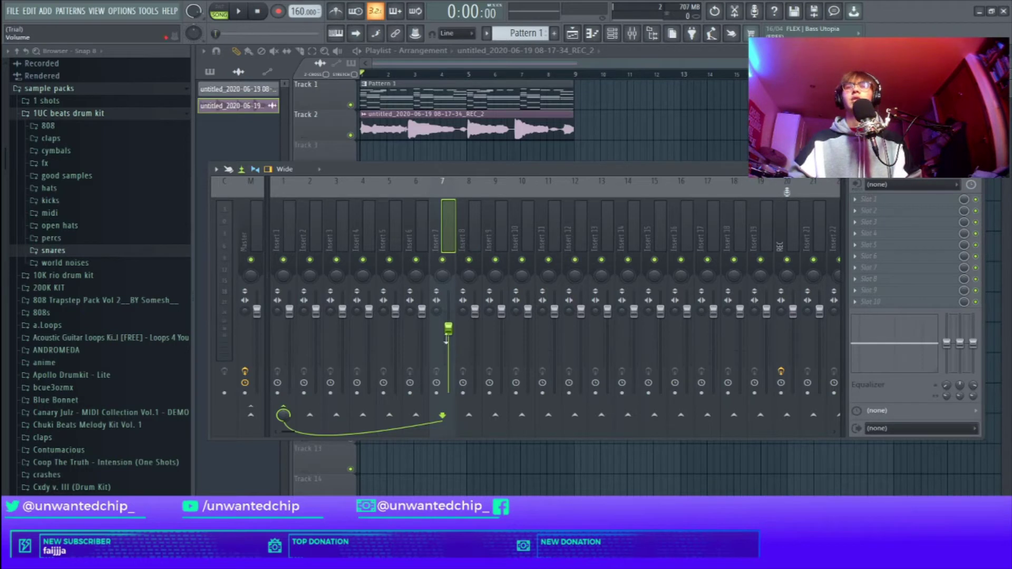
right_click(451, 297)
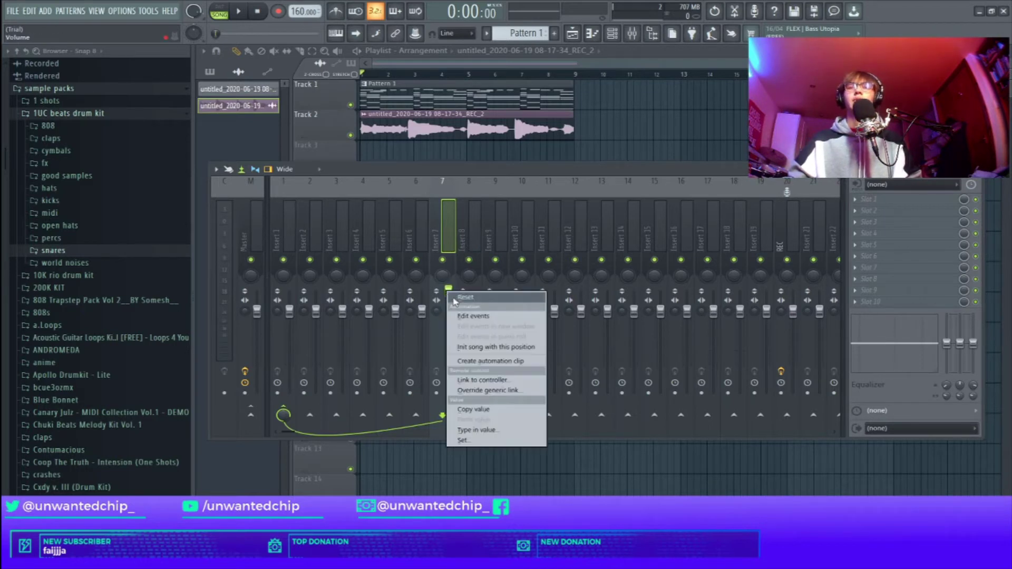
click(485, 298)
key(space)
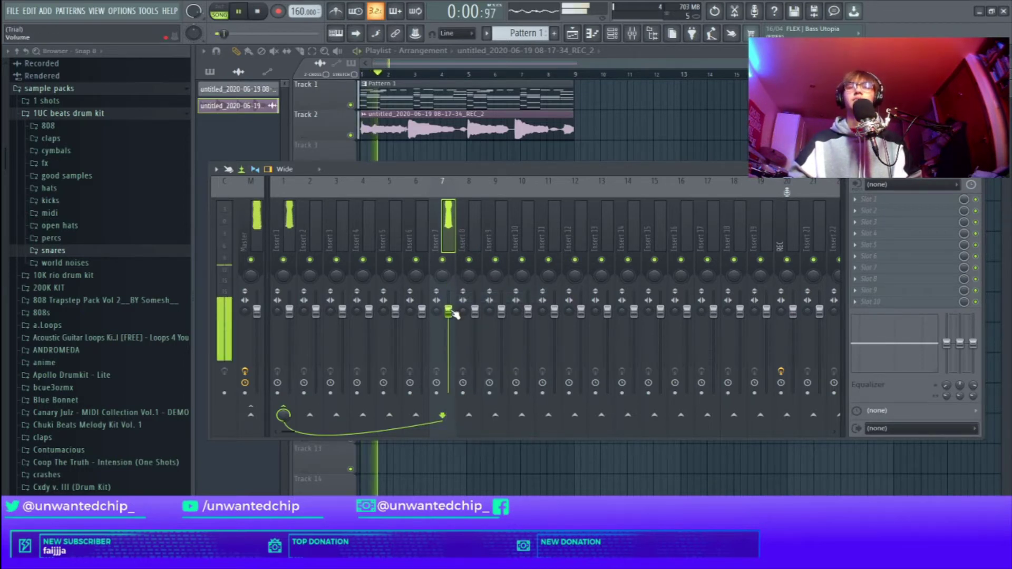
key(space)
Solo Track 2 and load MAutoPitch on Insert 7 with the Minor scale, depth 100% and speed 100%.
right_click(351, 135)
key(F9)
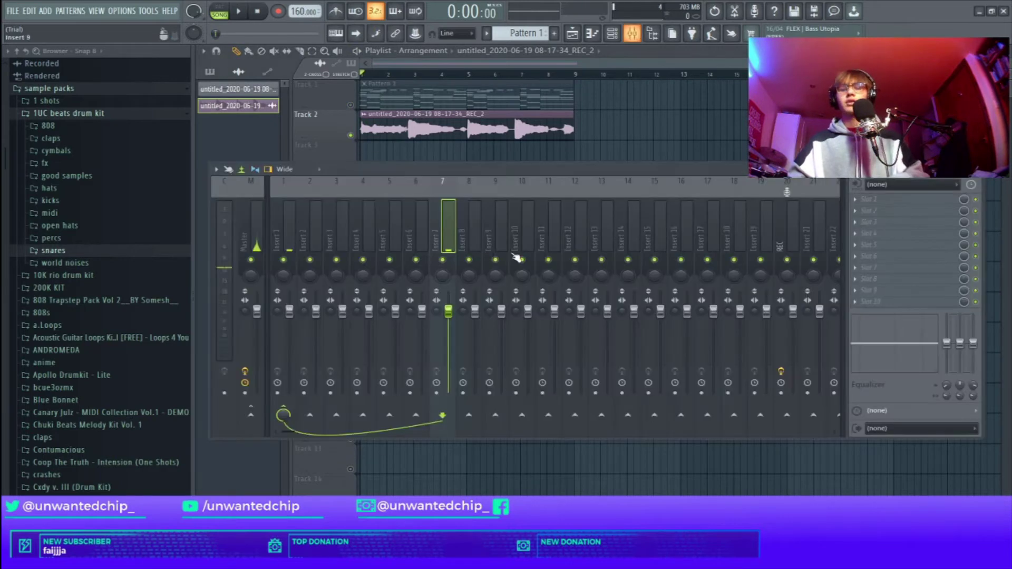
click(873, 204)
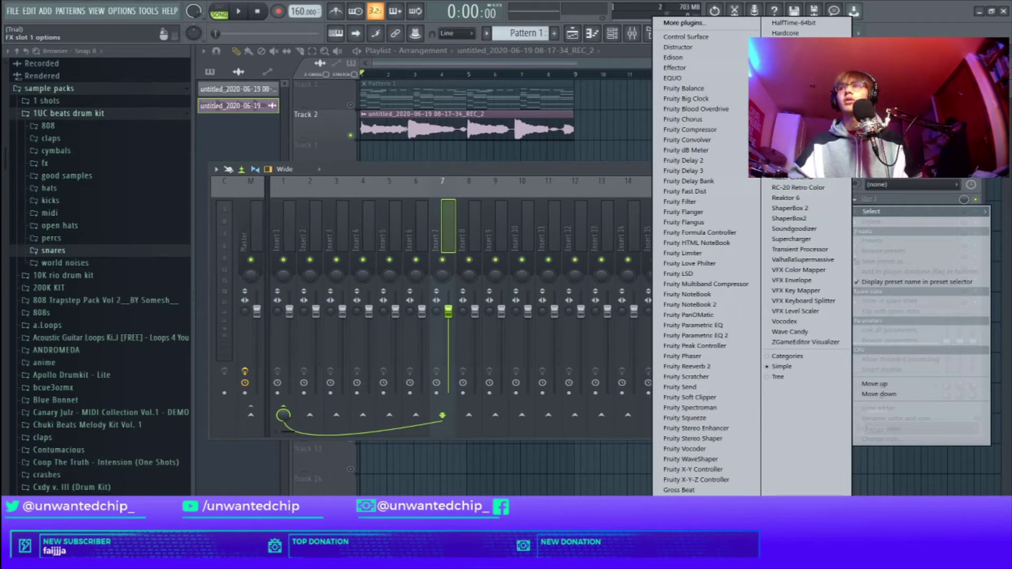
click(790, 85)
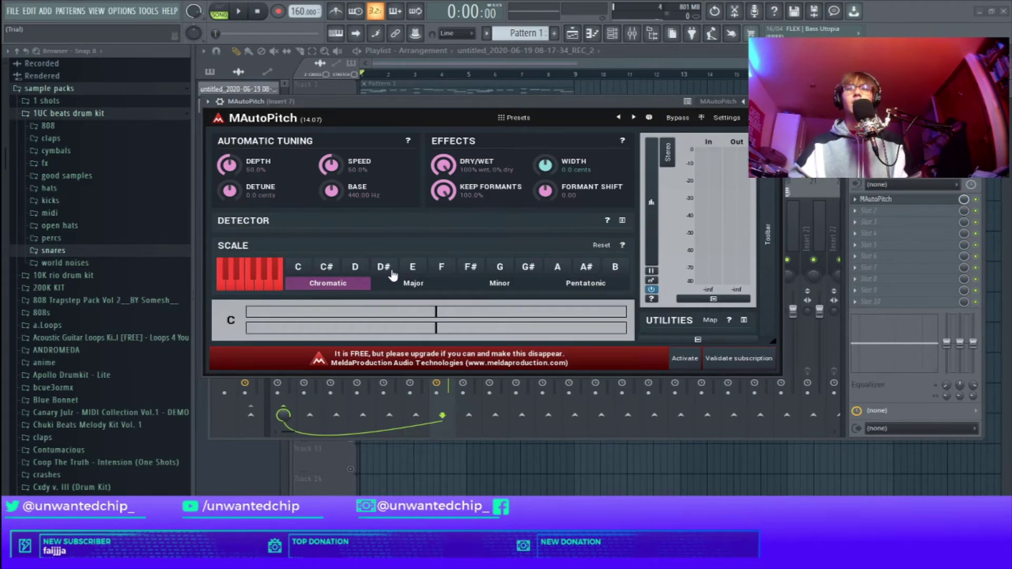
click(490, 282)
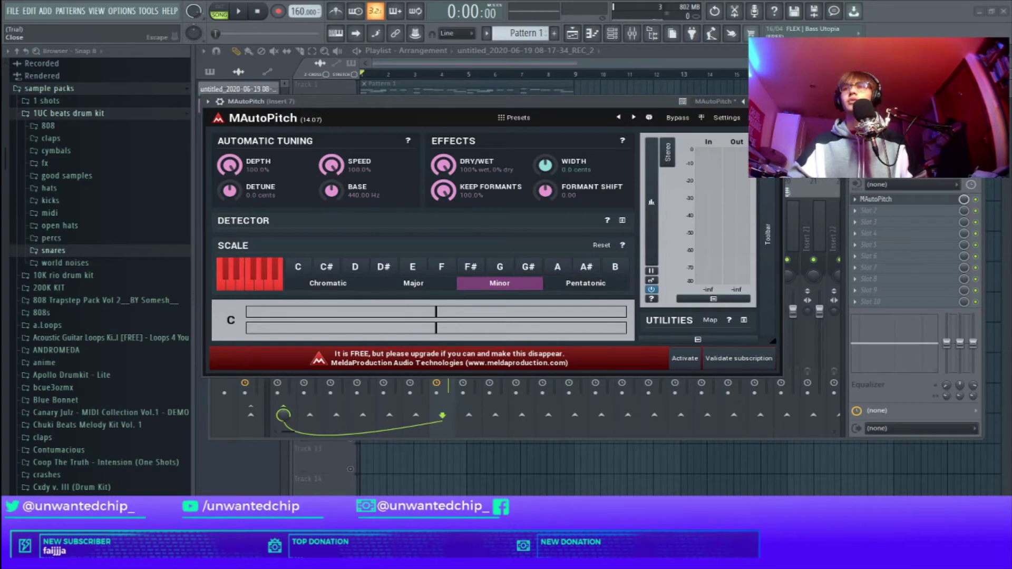
click(775, 101)
Play the pitch-corrected clip alone, unsolo Track 2, and play it together with the pattern.
key(space)
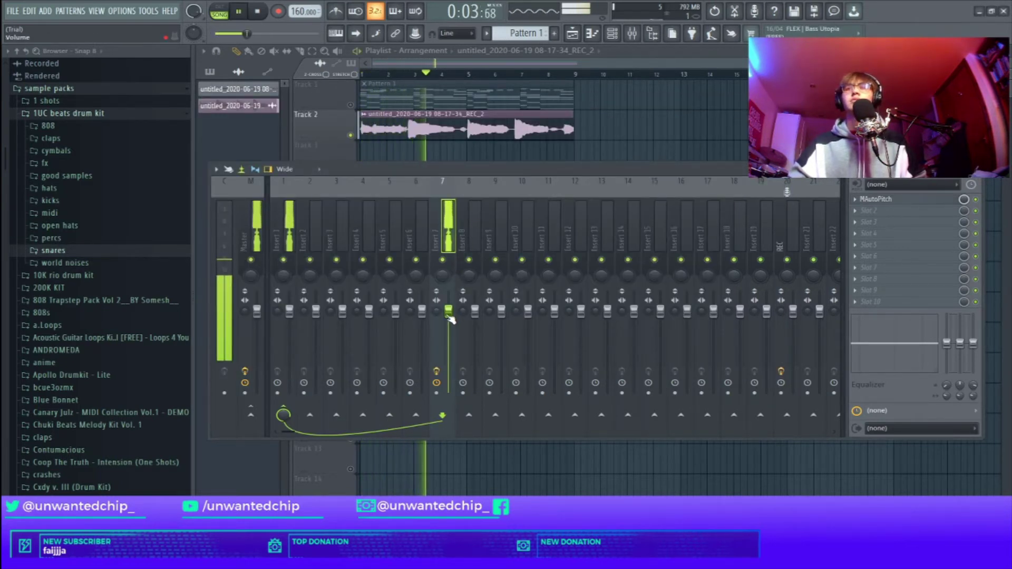
click(359, 143)
key(space)
key(space)
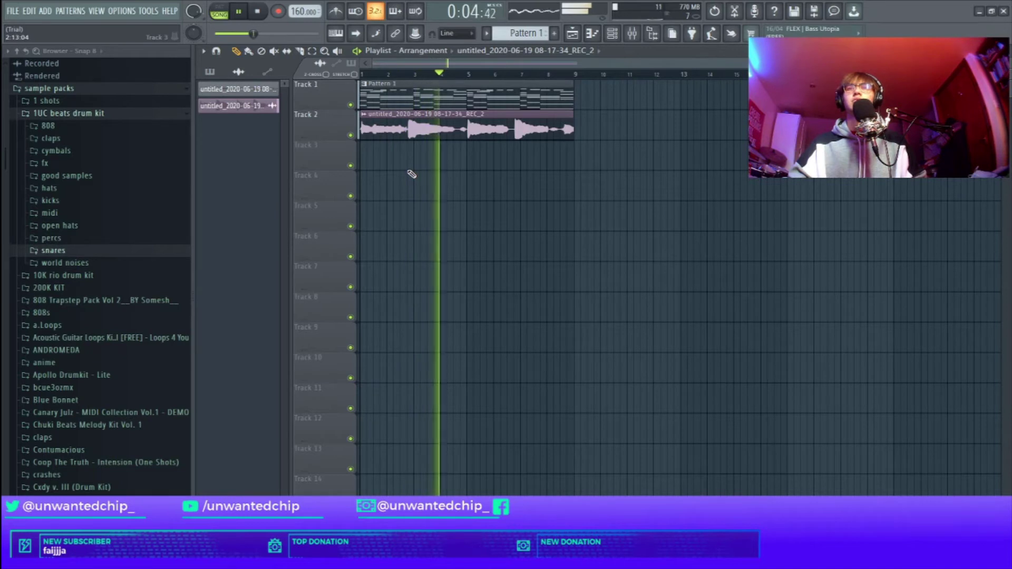
key(F9)
Set the REC_2 clip's time stretching mode to Auto and its pitch to -100 cents, and play the arrangement.
double_click(425, 132)
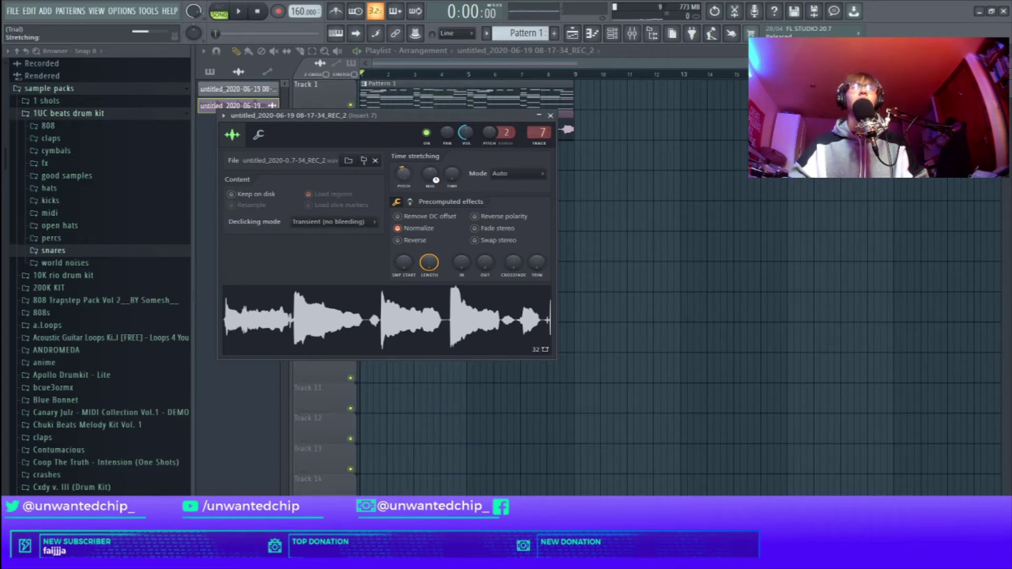
key(space)
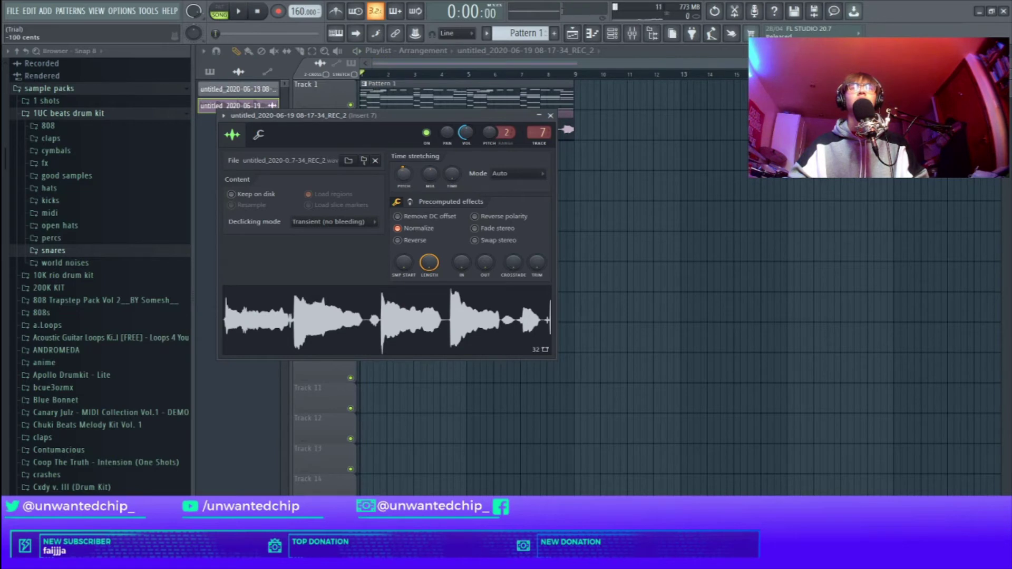
click(550, 116)
key(space)
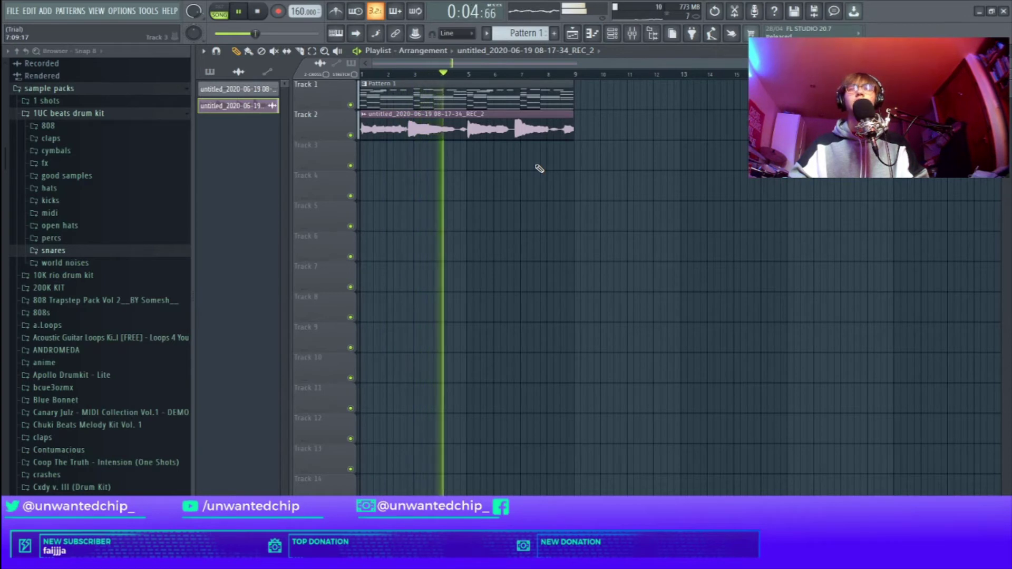
key(space)
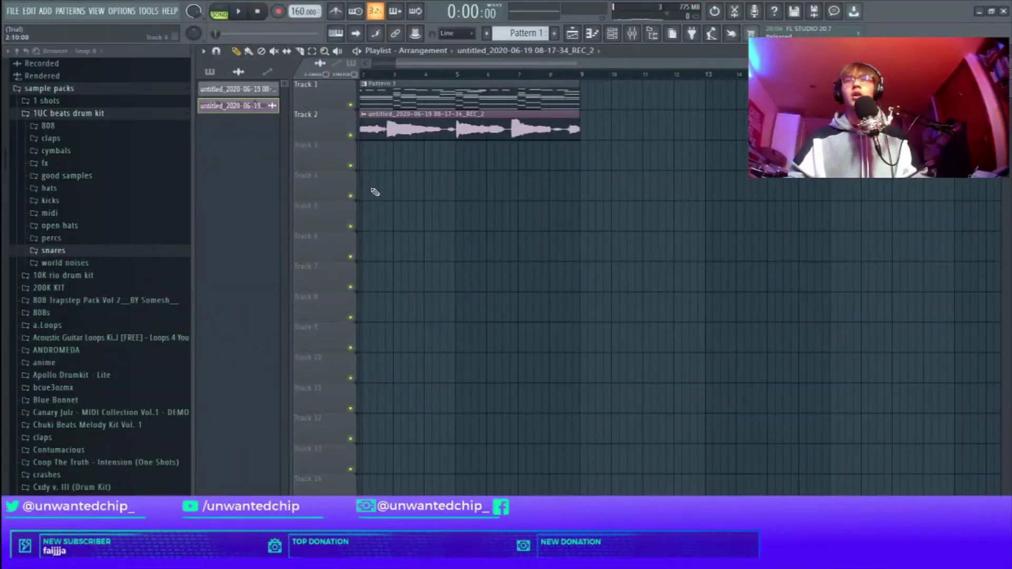
Render Insert 7 to a 32-bit float WAV clip and replace the REC_2 clip on Track 2 with it.
key(F9)
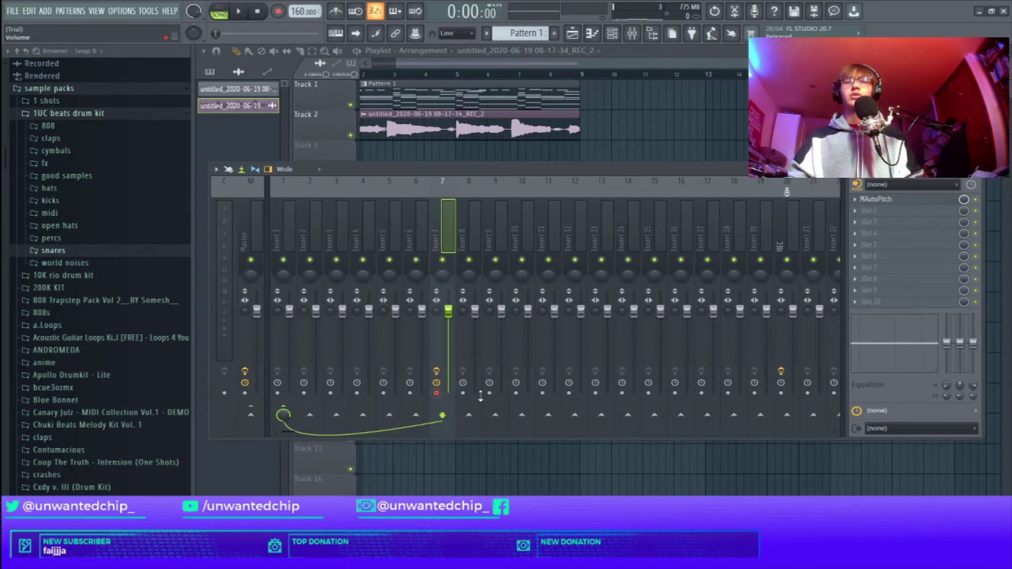
key(ctrl+alt+r)
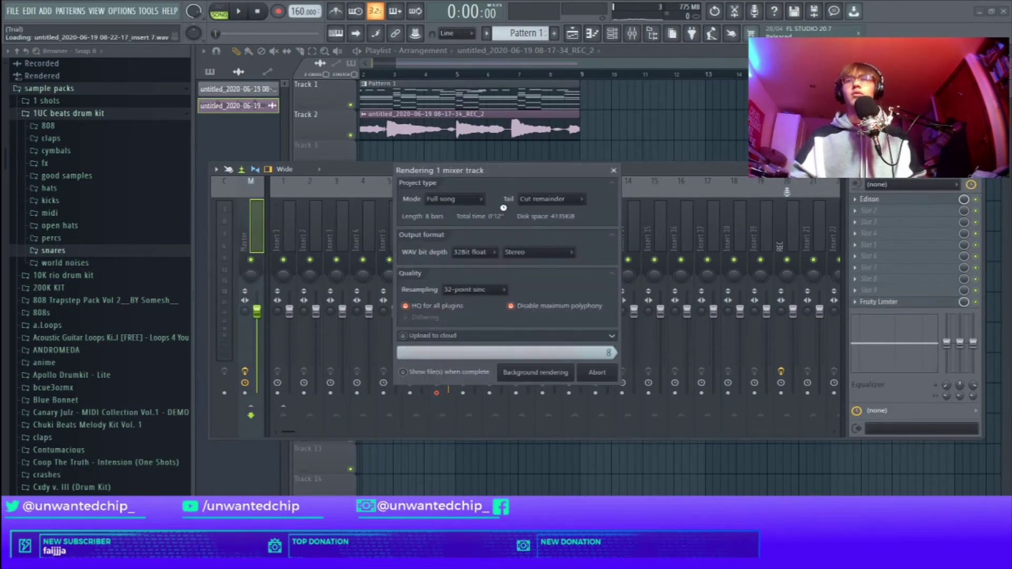
click(666, 64)
key(F9)
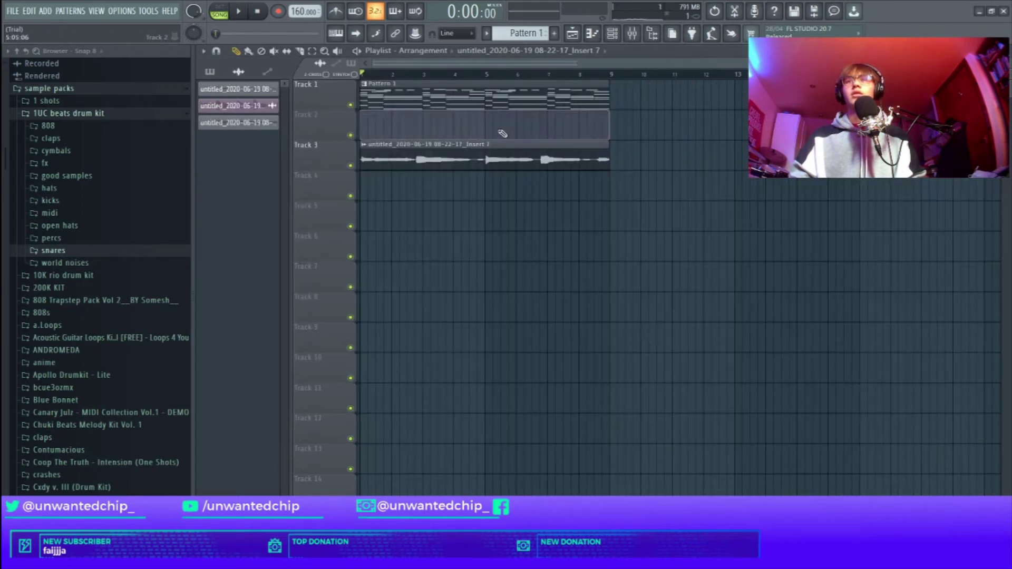
Play the arrangement and route the rendered Track 2 clip to mixer Insert 7.
key(space)
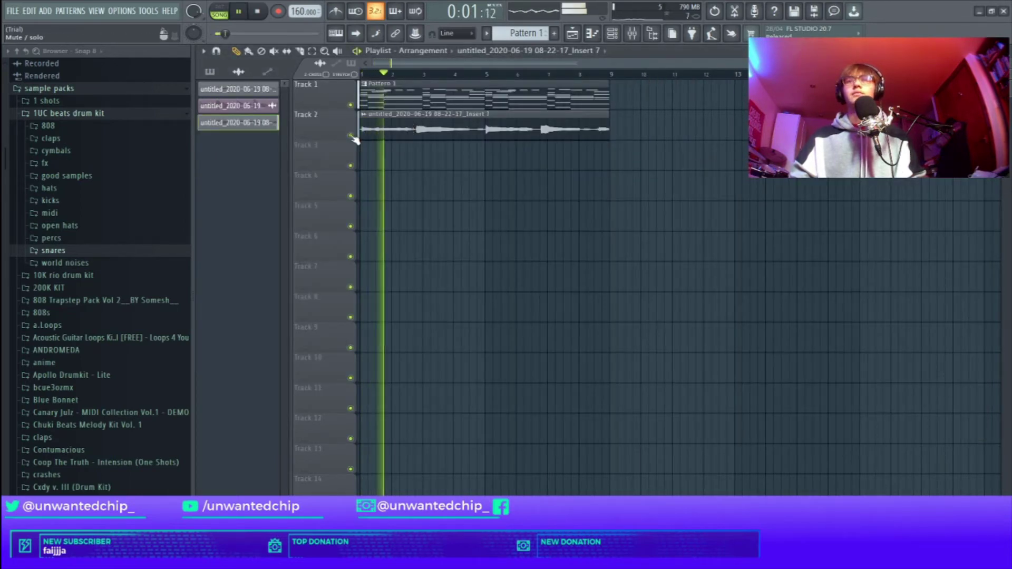
double_click(415, 131)
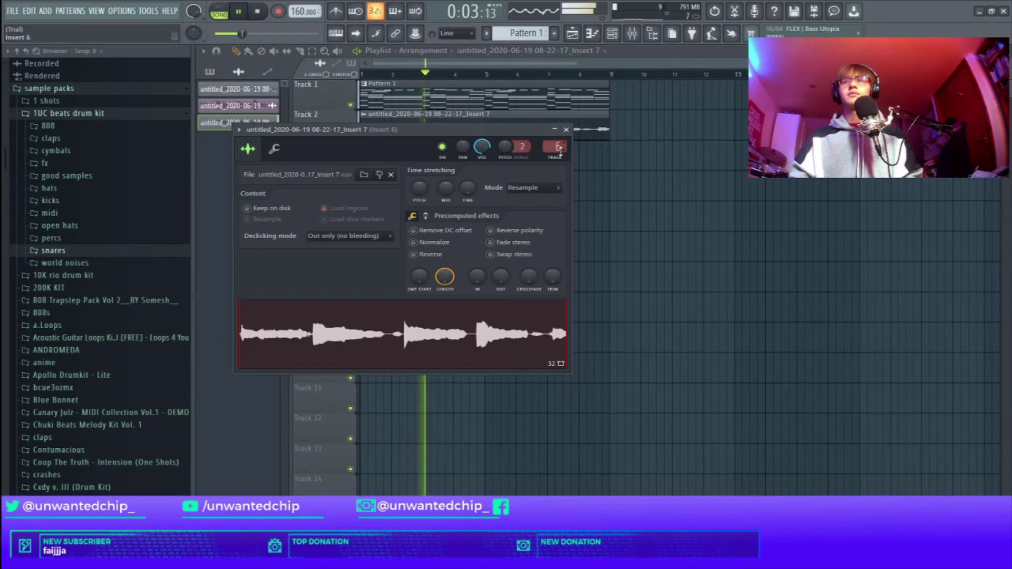
drag(562, 152, 564, 144)
click(568, 129)
Remove MAutoPitch from Insert 7 and stop playback.
key(F9)
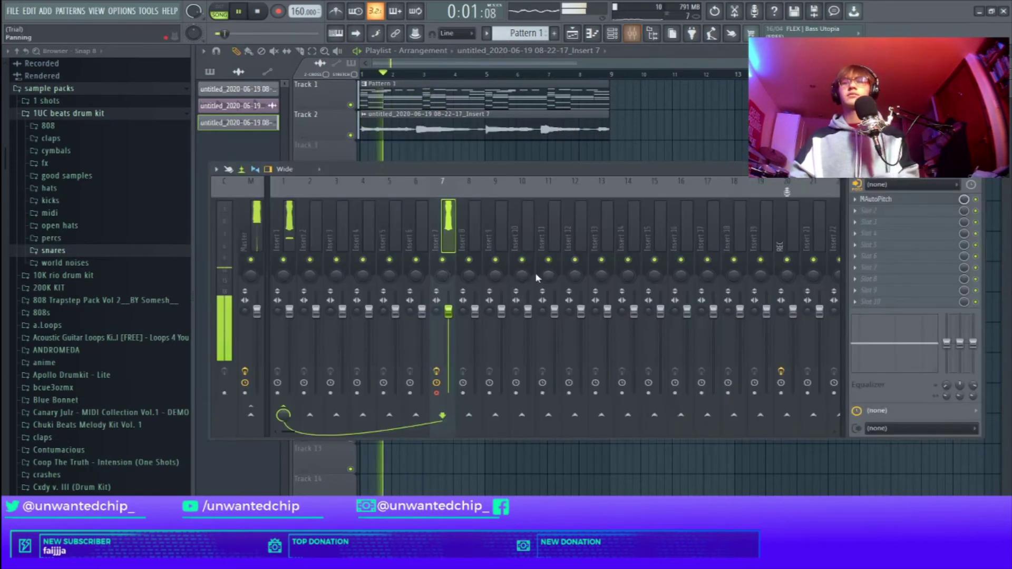
click(855, 200)
click(871, 222)
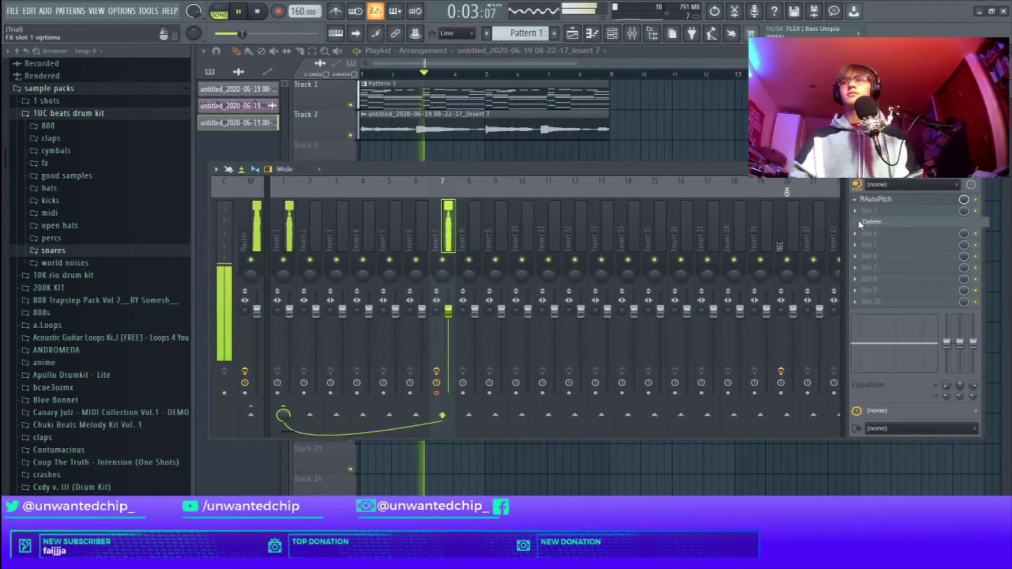
click(566, 313)
key(space)
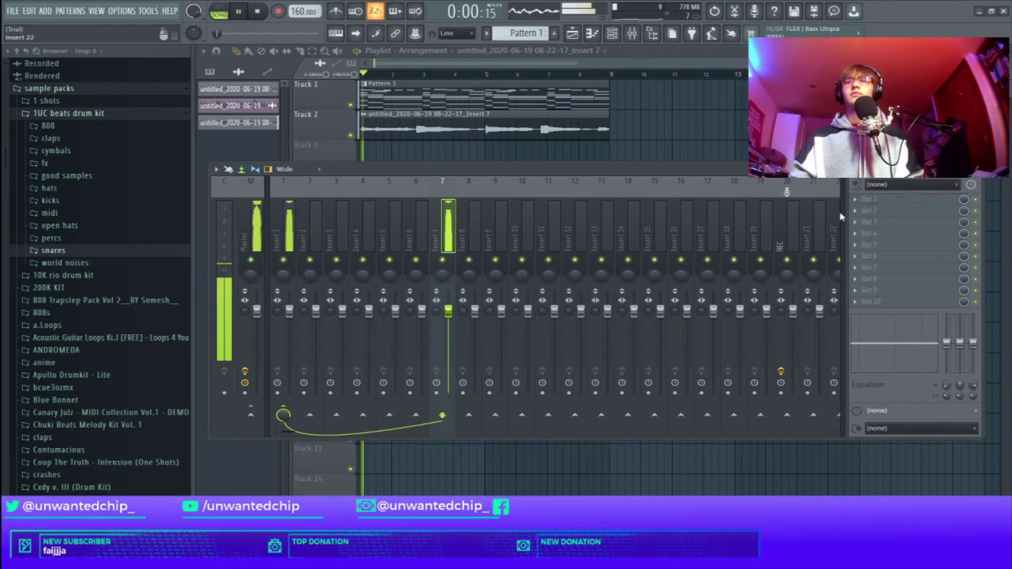
Load ValhallaSupermassive on Insert 7 with the Lustrous Dotted-Eighth preset and lower the insert's volume to about 92%.
click(856, 199)
mouse_move(860, 208)
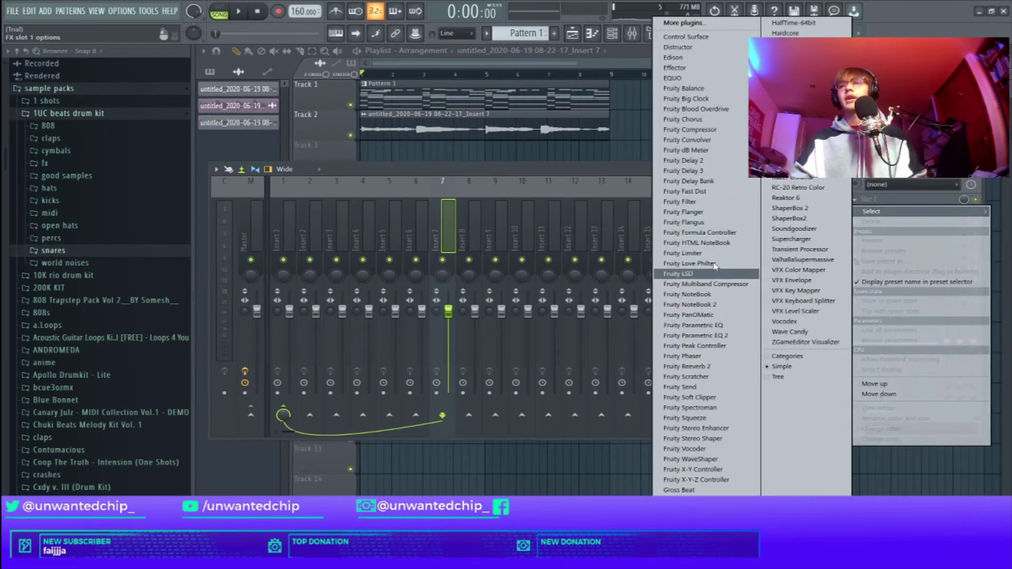
click(818, 260)
key(space)
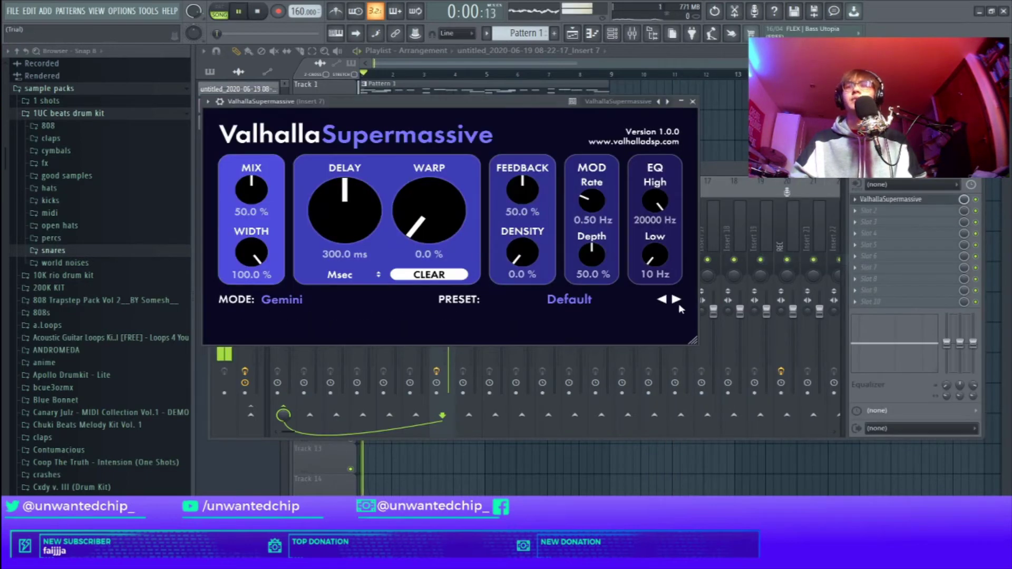
click(678, 303)
click(678, 303)
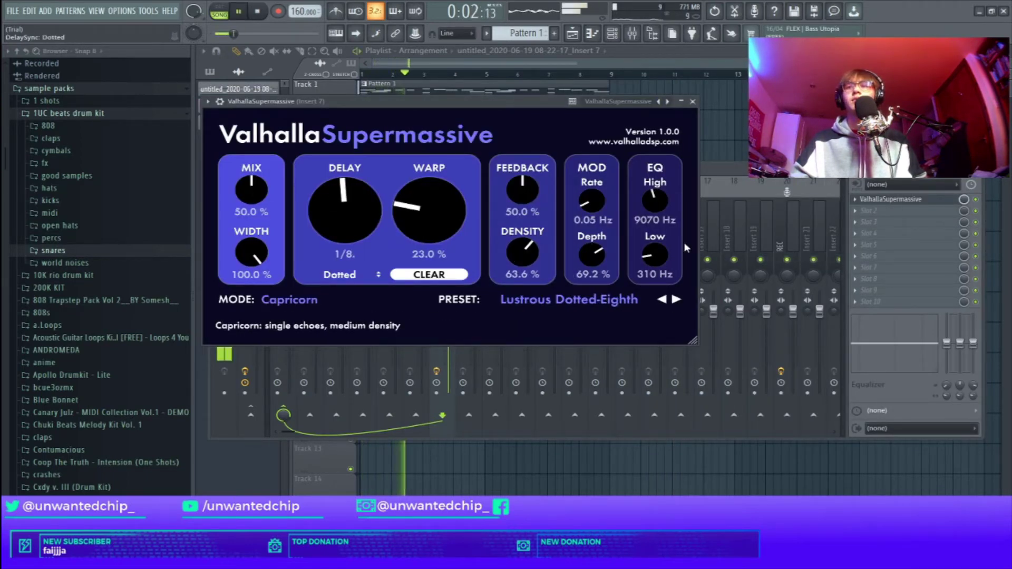
click(693, 102)
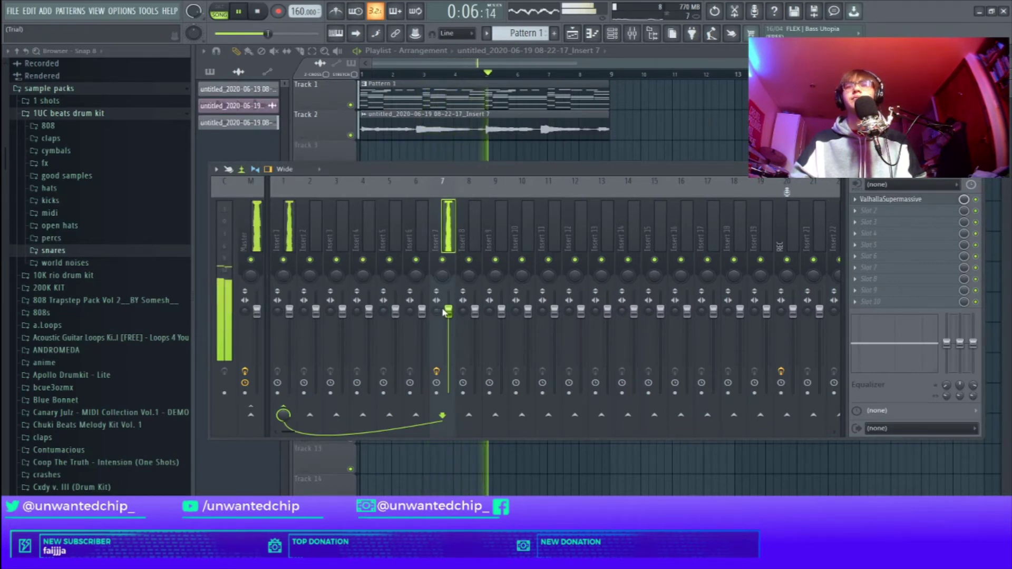
drag(450, 313, 451, 317)
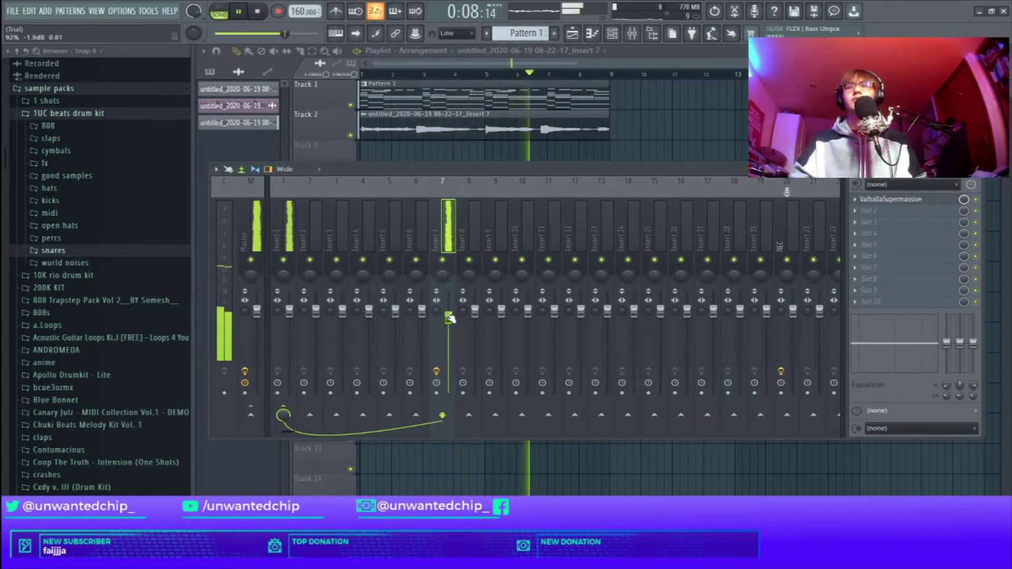
Slice out the last beat of bar 4 from the rendered clip on Track 2 and delete that segment.
click(976, 171)
scroll(515, 169, up, 6)
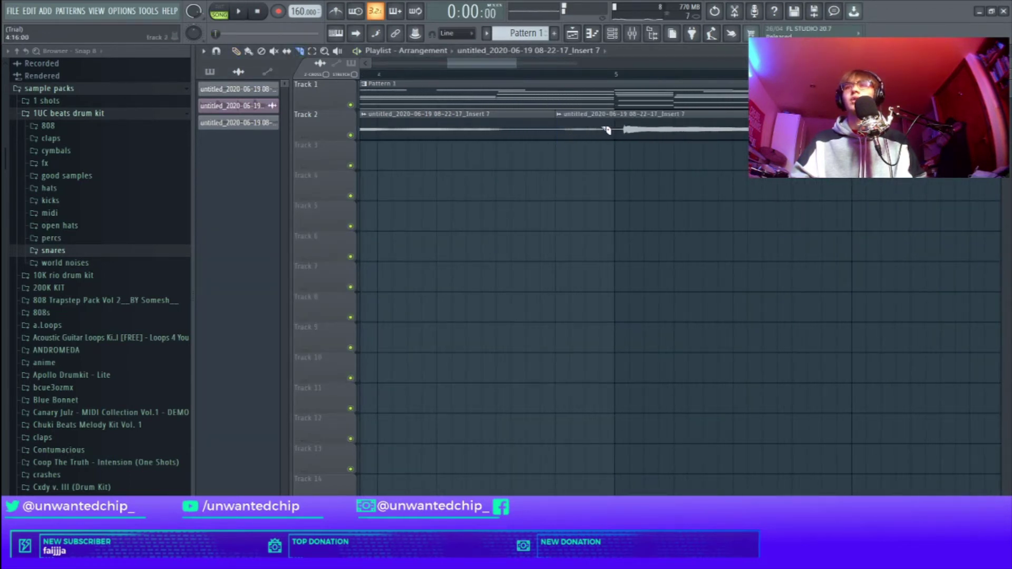
right_click(599, 138)
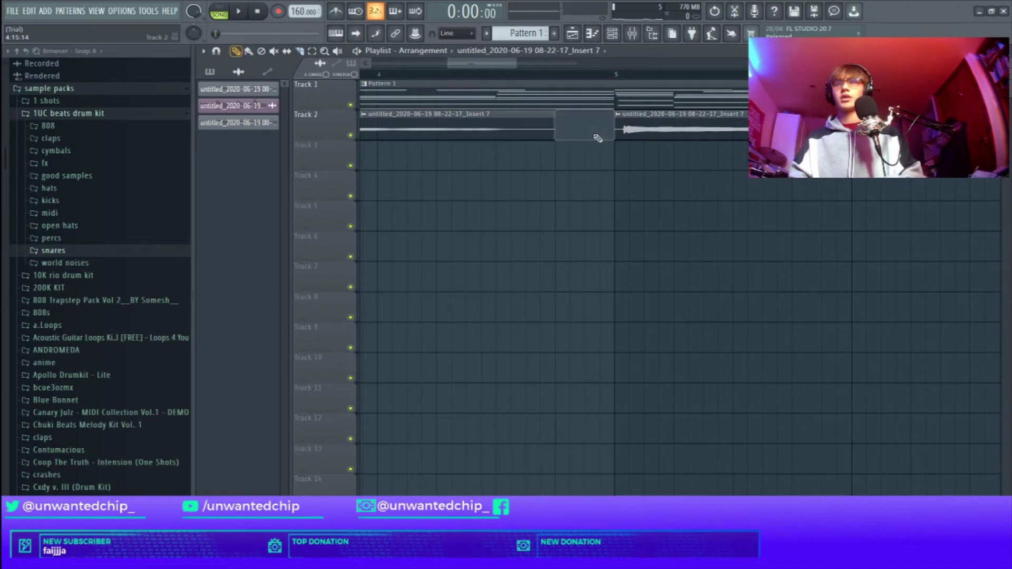
Play the arrangement and audition its ending around bars 7 and 8.
key(space)
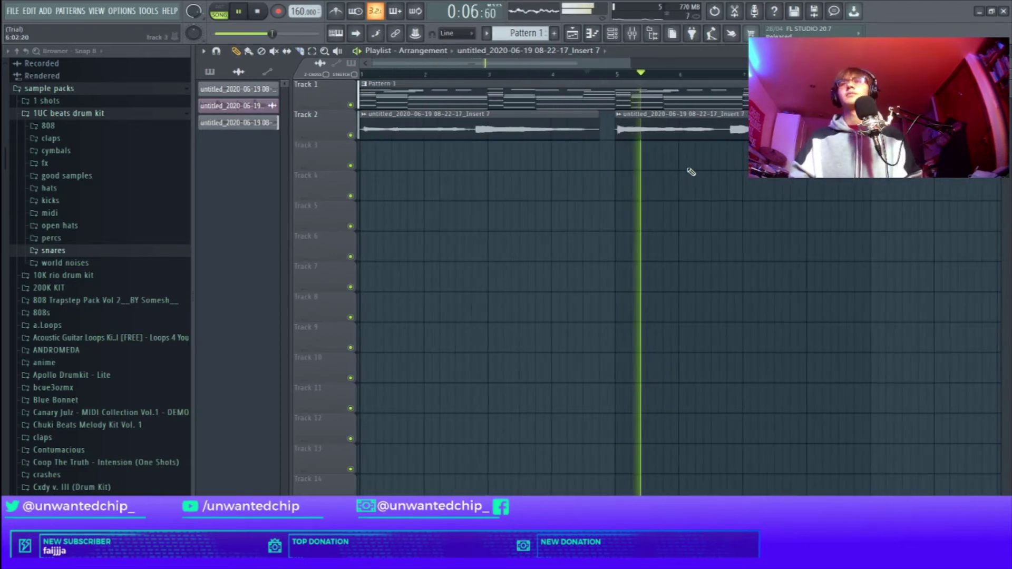
scroll(664, 170, down, 6)
scroll(640, 170, up, 8)
click(526, 77)
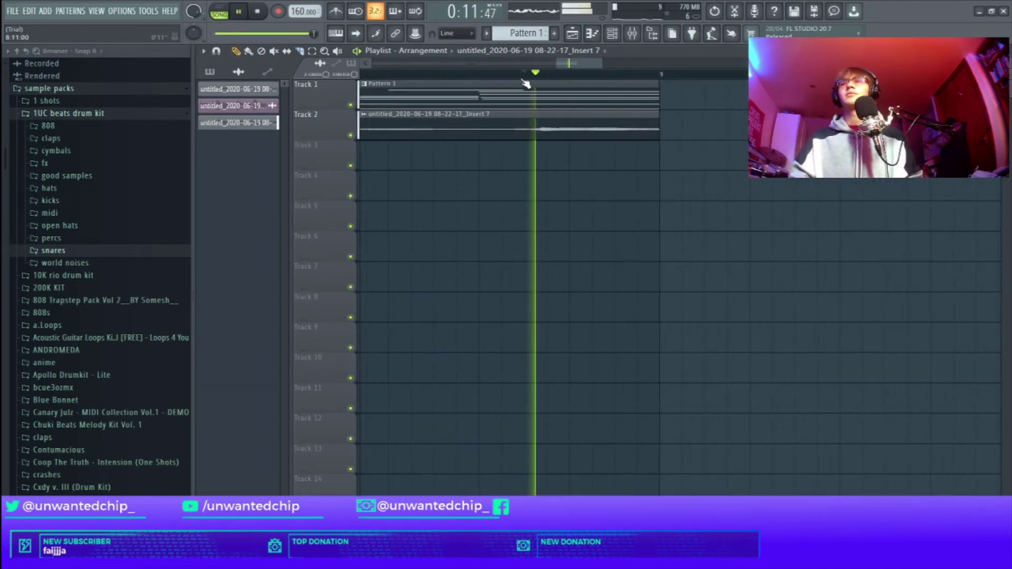
scroll(526, 82, down, 2)
click(442, 74)
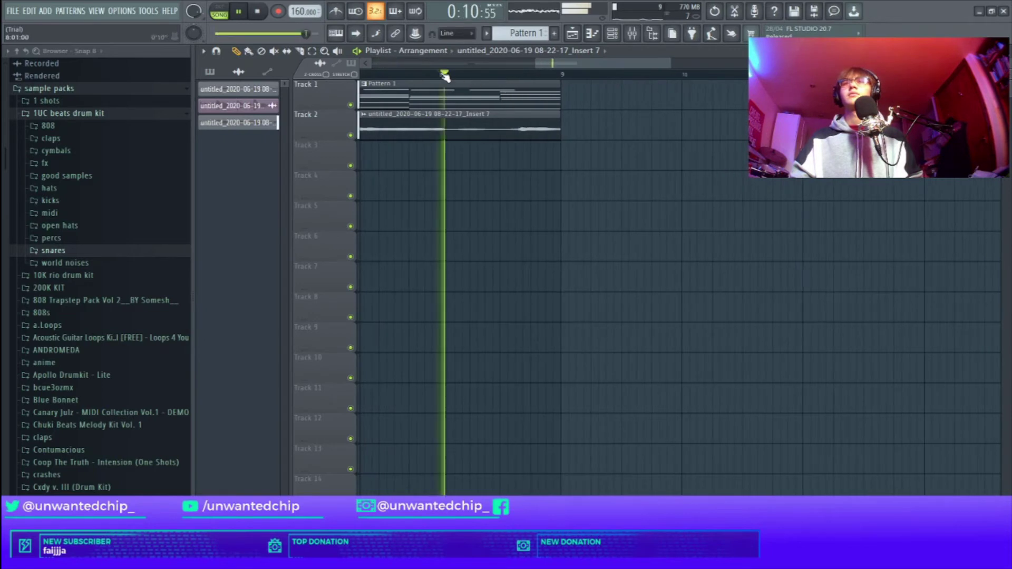
Cut off the second Track 2 clip just after the start of bar 8, delete its tail and stop playback.
scroll(462, 126, up, 3)
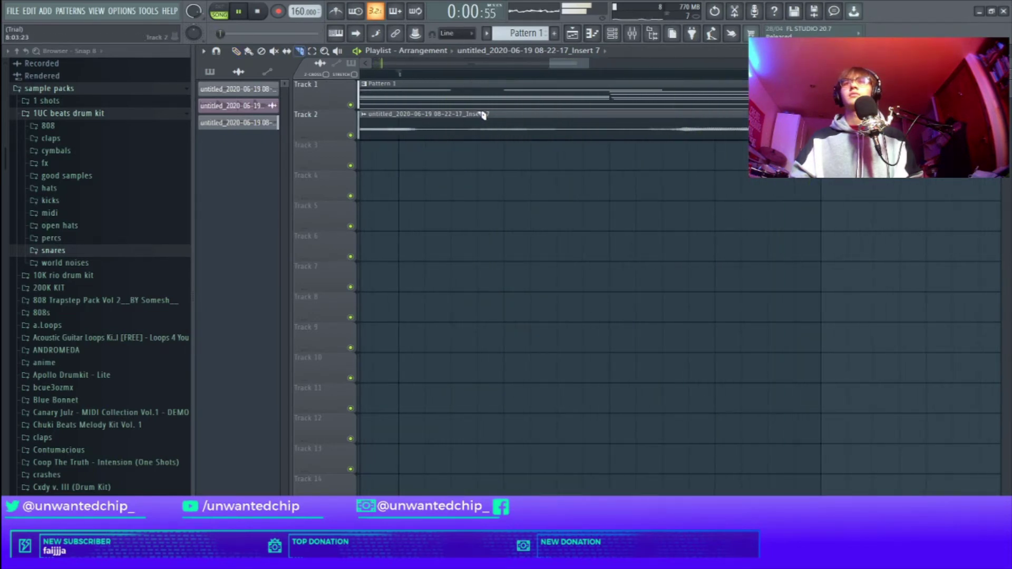
right_click(527, 128)
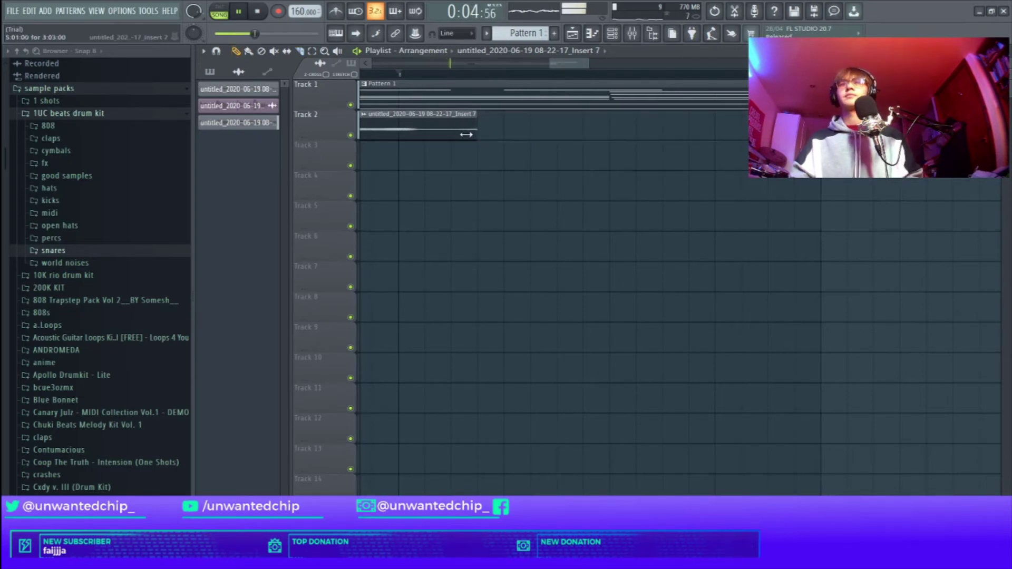
scroll(461, 135, down, 3)
key(ctrl+z)
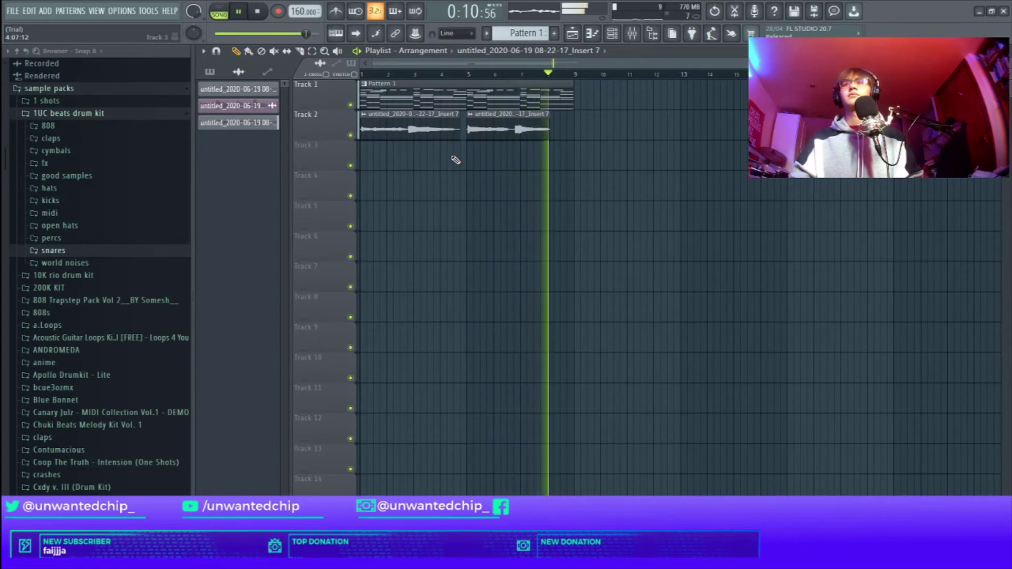
key(space)
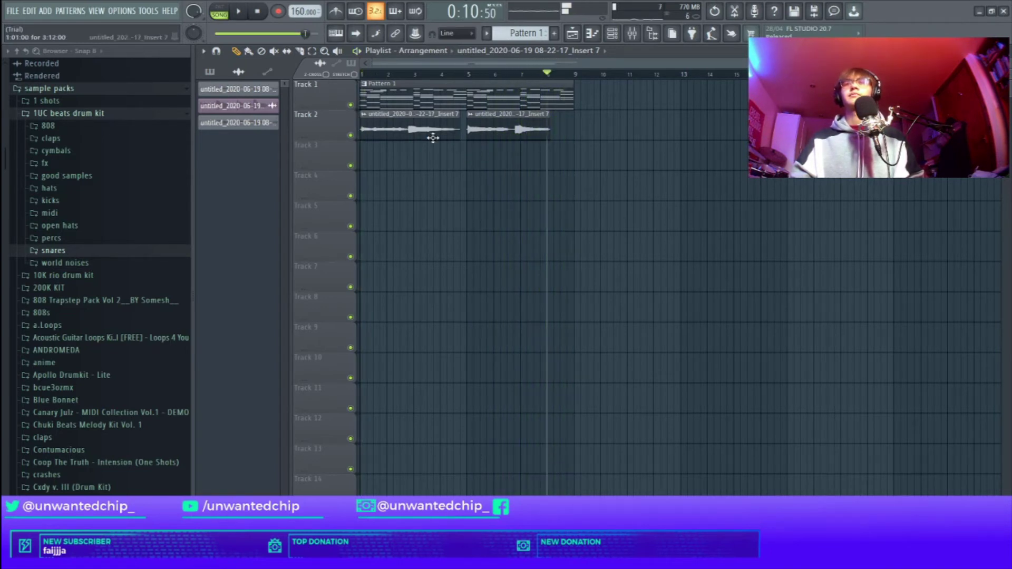
Set the Track 2 audio clip's declicking mode to Crossfade (bleeding) and resume playback.
double_click(430, 130)
click(358, 237)
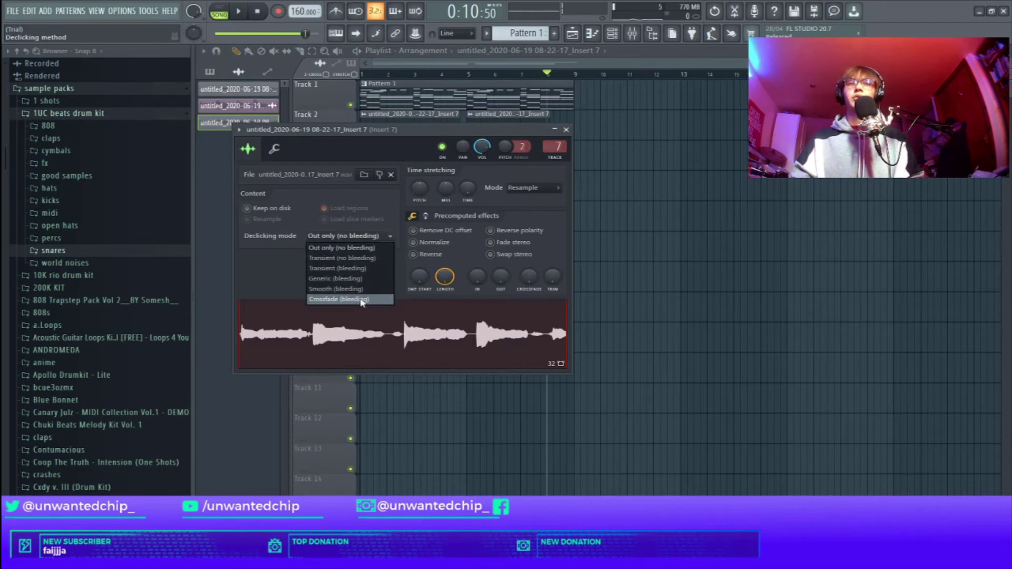
click(363, 300)
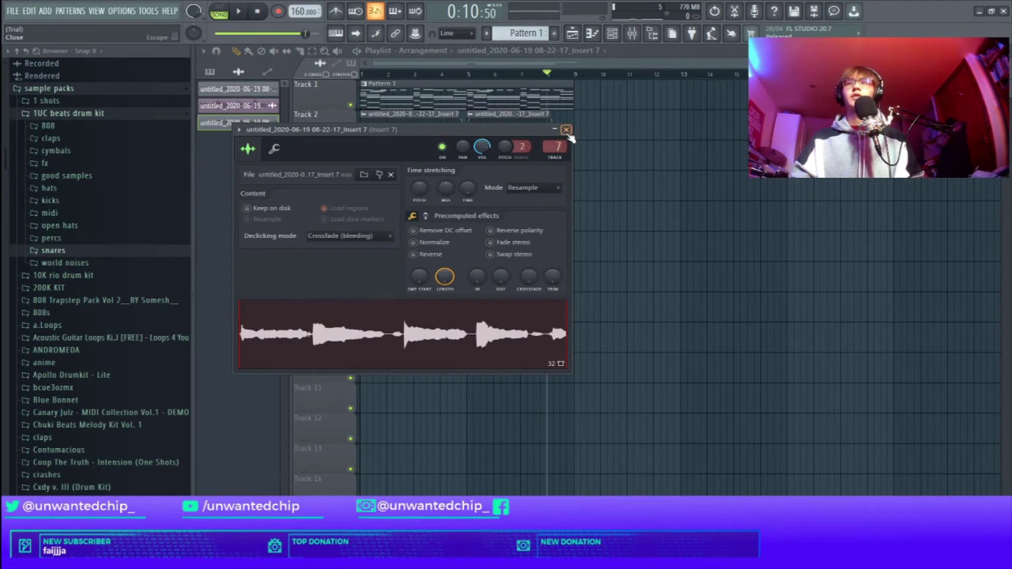
click(566, 131)
key(space)
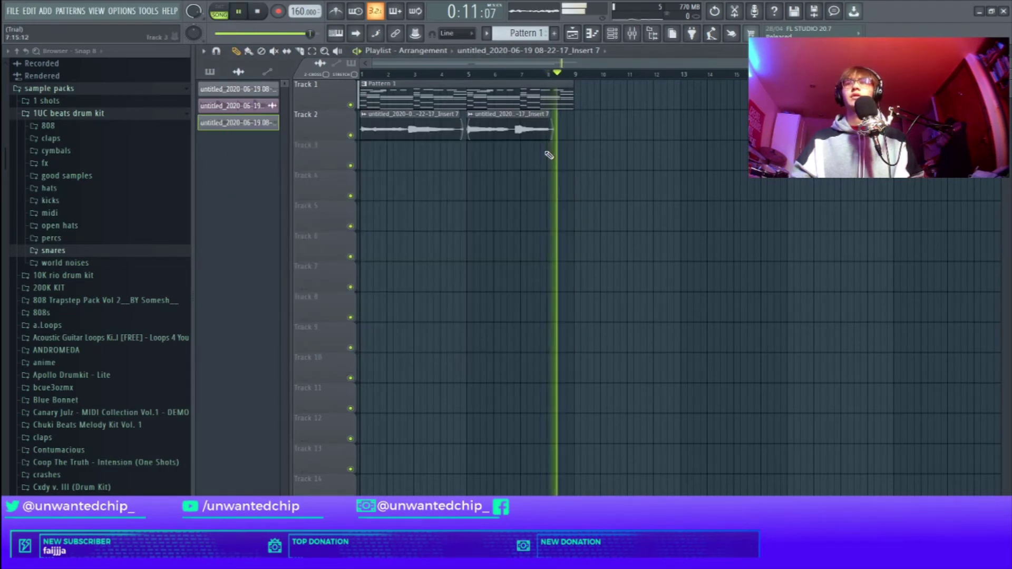
Set the Track 2 audio clip's declicking mode to Smooth (bleeding).
double_click(542, 131)
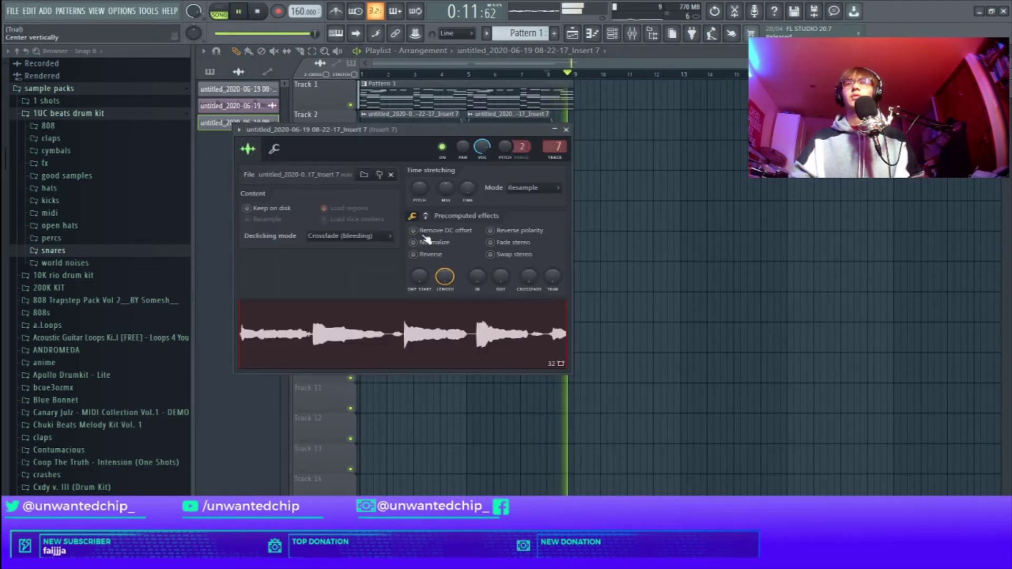
click(362, 236)
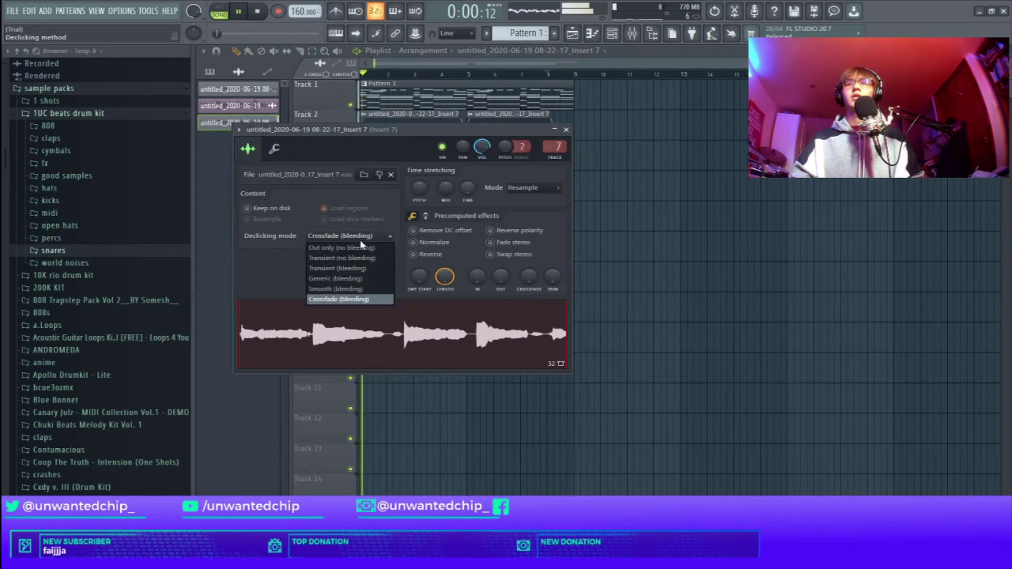
click(372, 290)
click(567, 129)
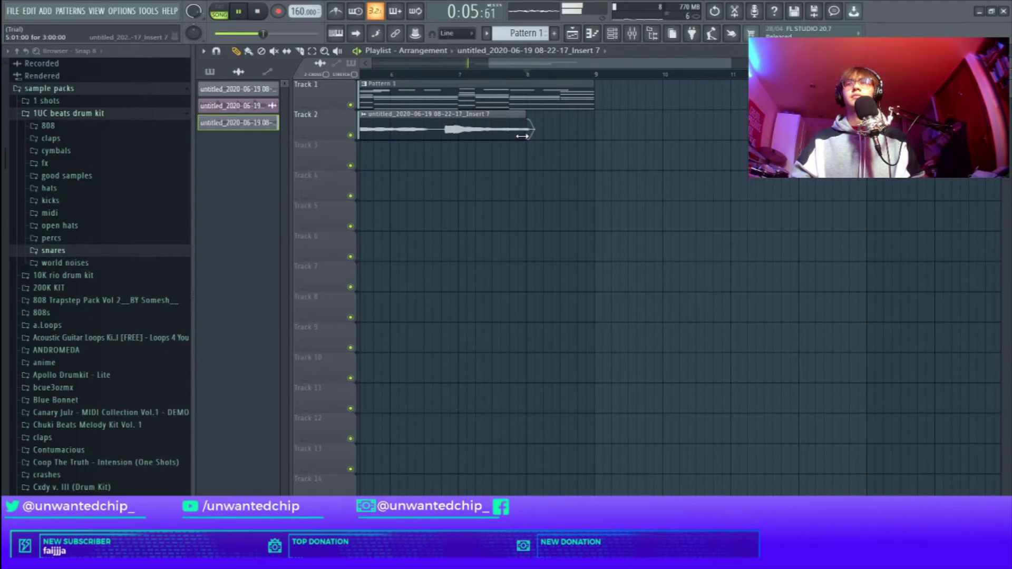
Trim the ends of both Track 2 clips, ending the second at the start of bar 8, and replay the arrangement.
ctrl+scroll(396, 144, down, 4)
ctrl+scroll(475, 144, up, 7)
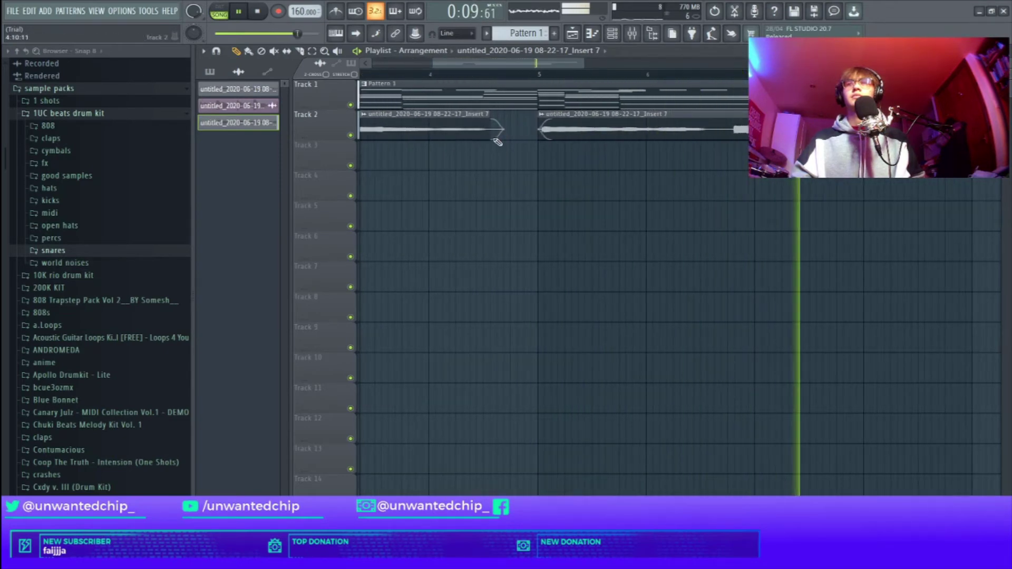
ctrl+scroll(506, 148, down, 5)
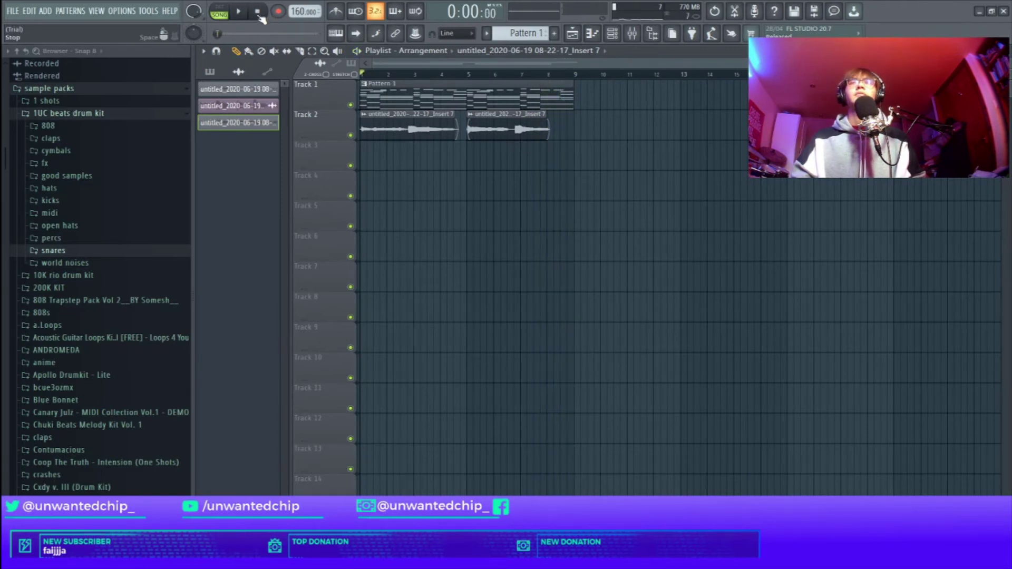
ctrl+scroll(369, 132, up, 3)
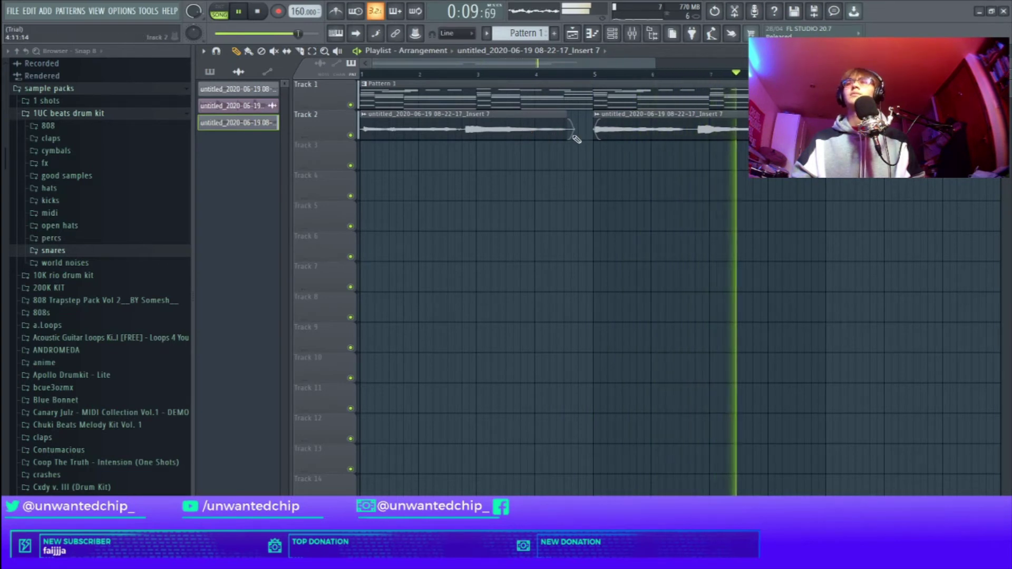
Render the armed Insert 7 to audio in Full song mode and replace the two Track 2 clips with the rendered clip.
key(F9)
key(space)
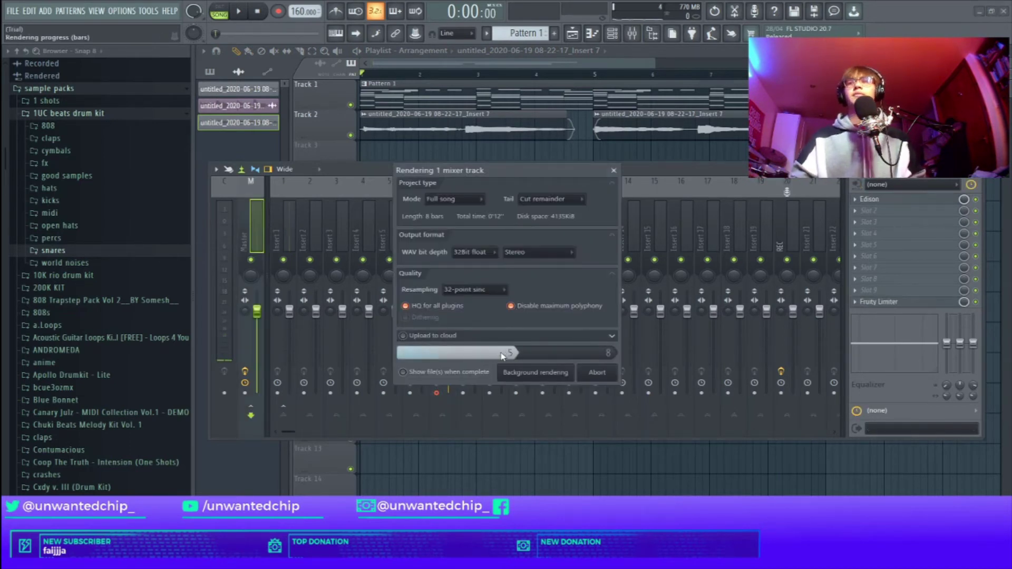
right_click(733, 130)
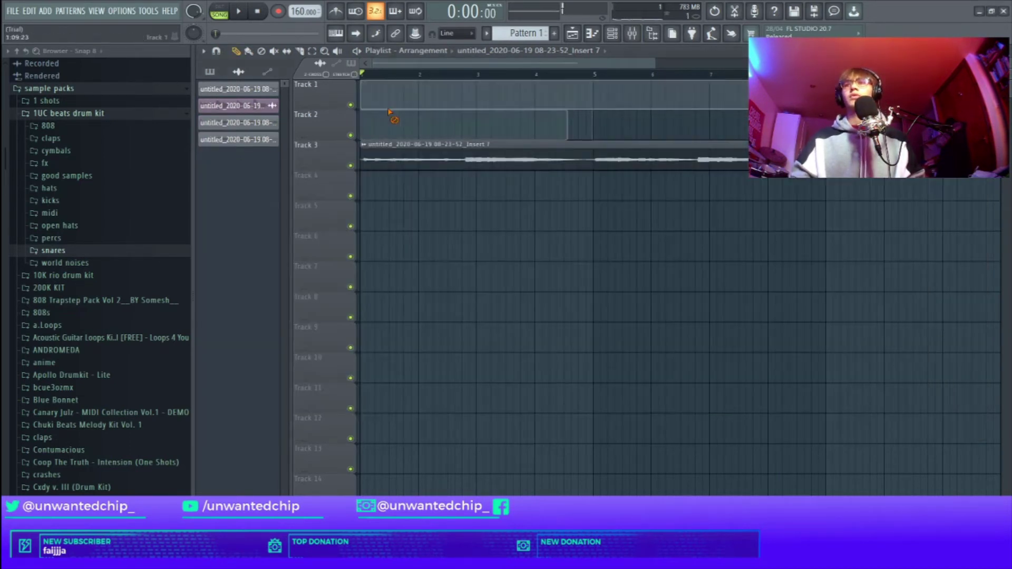
key(ctrl+z)
right_click(502, 132)
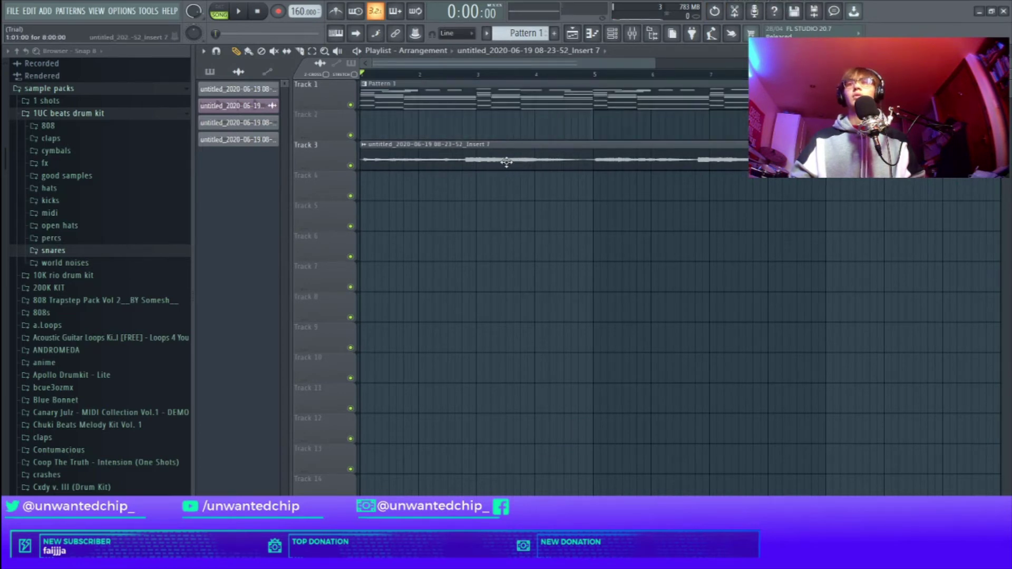
drag(508, 158, 508, 128)
Disarm recording on Insert 7 and route the newly rendered Track 2 clip to that insert.
key(F9)
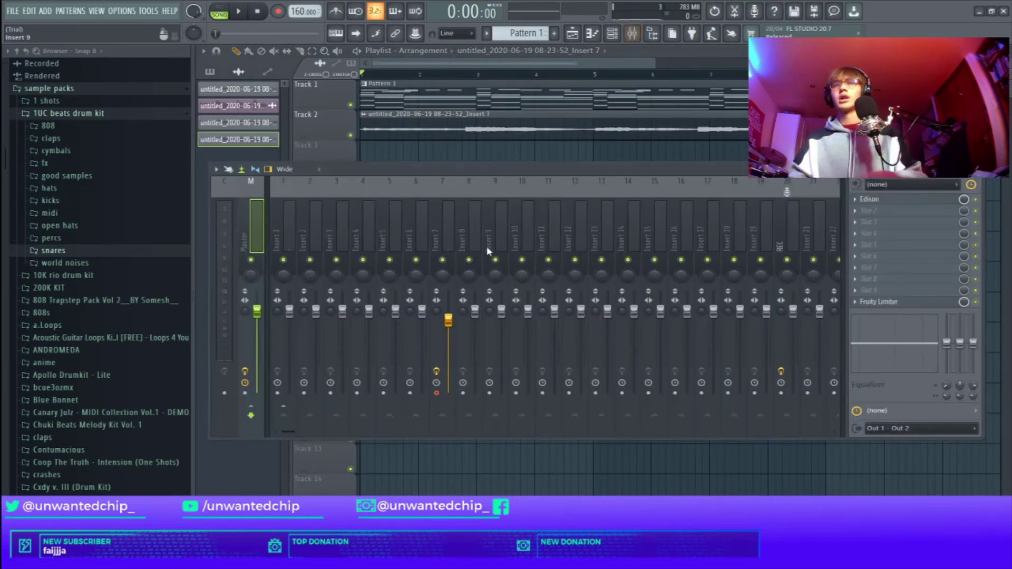
click(442, 393)
double_click(469, 122)
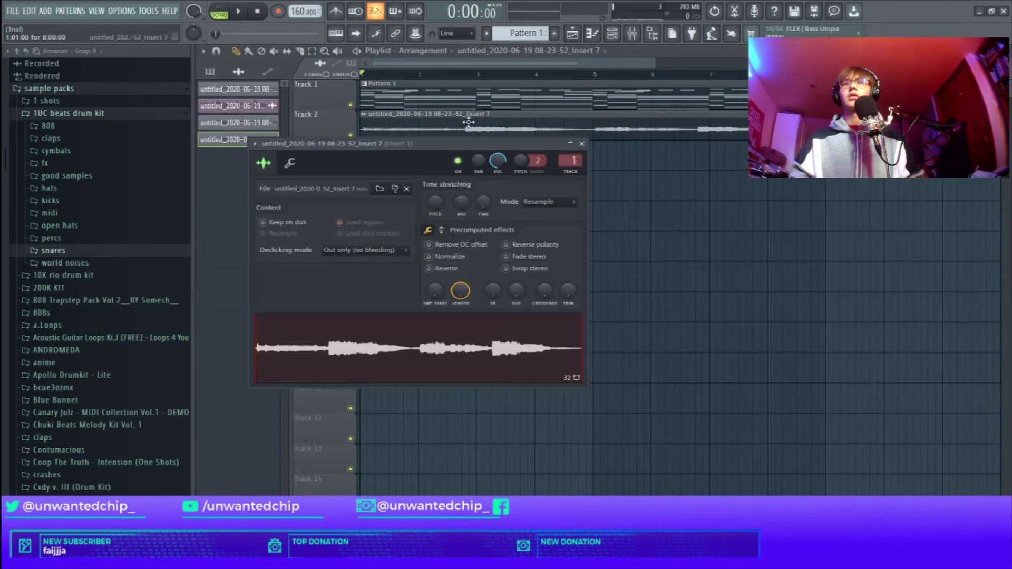
click(582, 144)
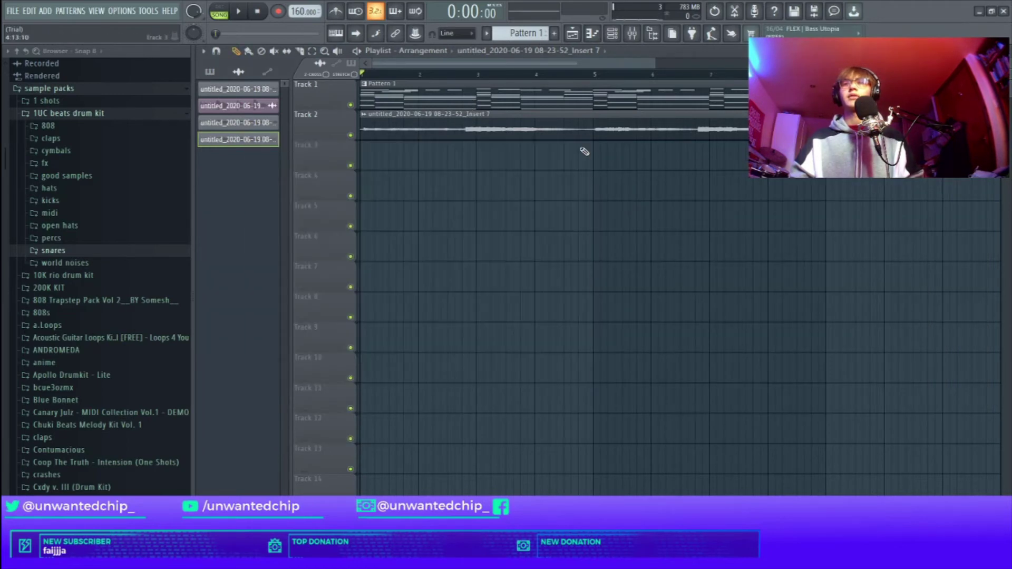
Delete ValhallaSupermassive from Insert 7 and confirm the removal.
key(F9)
click(856, 200)
click(868, 221)
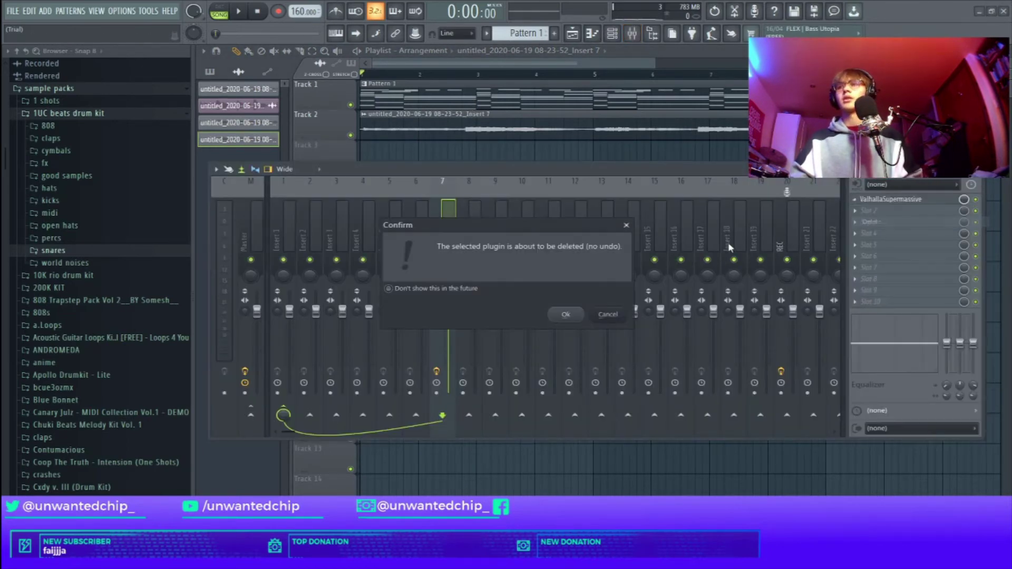
click(569, 312)
Load GSnap in the first effect slot of Insert 7 and close its window.
click(871, 199)
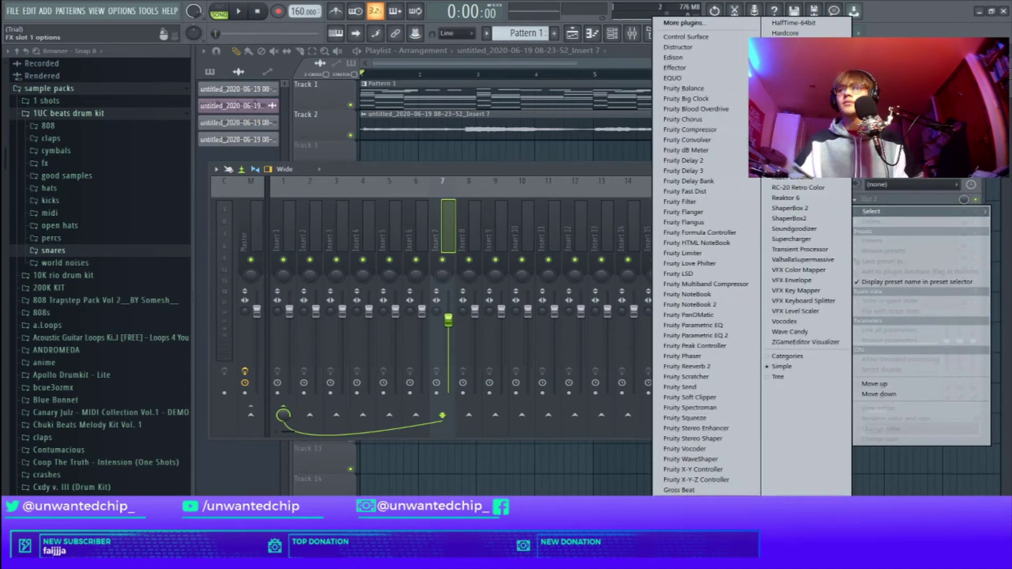
click(677, 501)
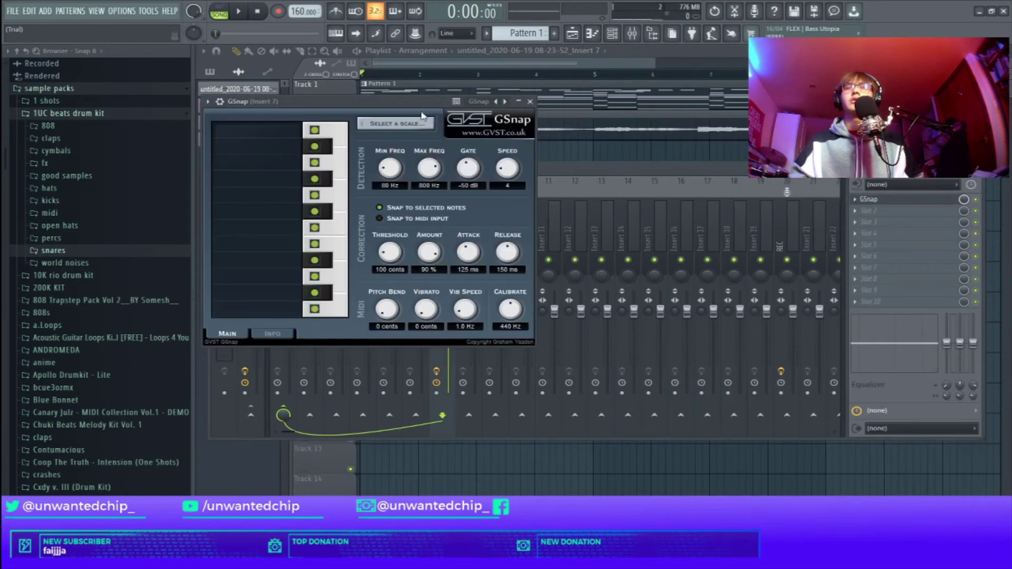
drag(417, 109, 458, 104)
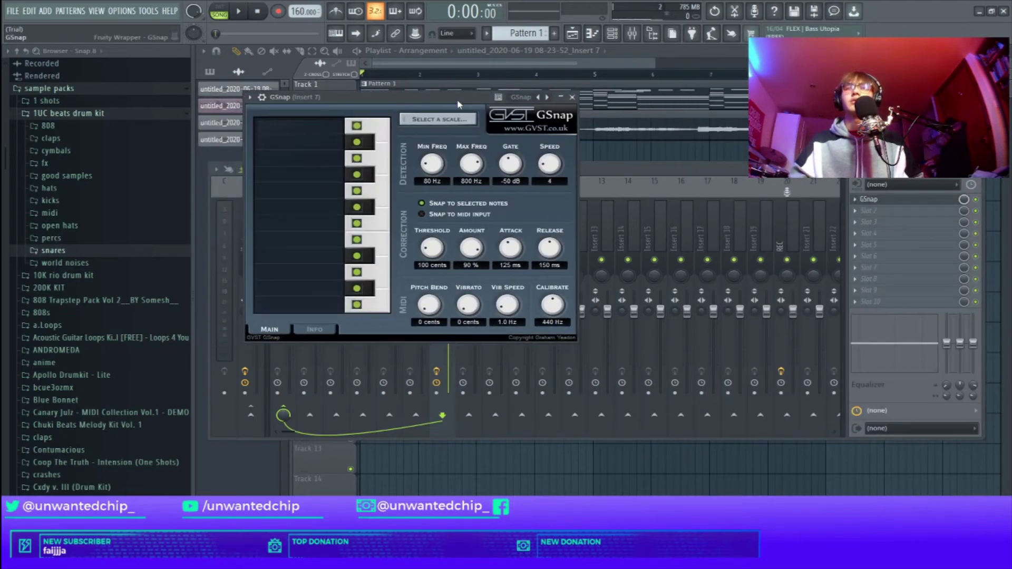
click(572, 97)
Reopen GSnap on Insert 7 and start playing the arrangement.
click(856, 200)
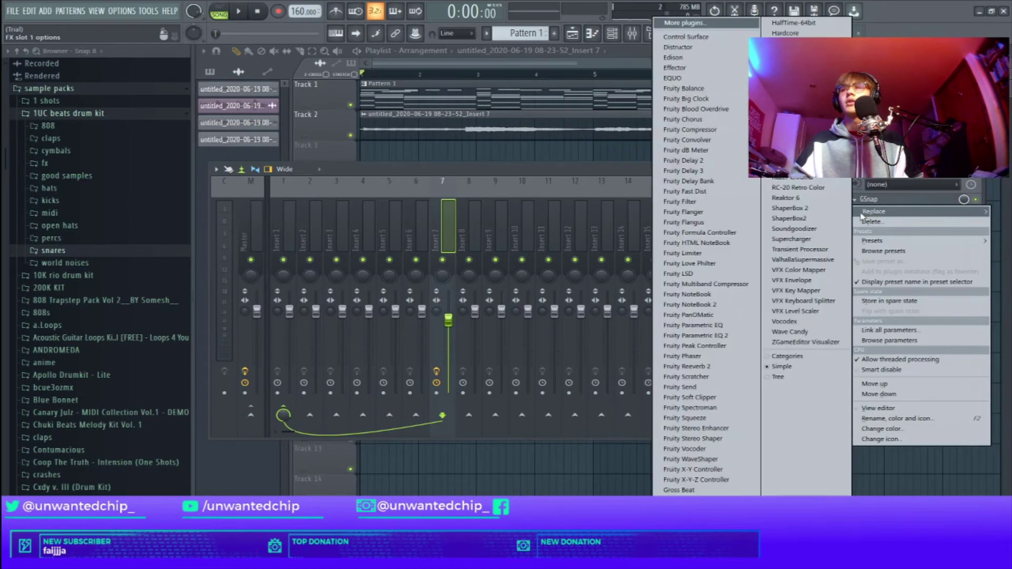
click(885, 201)
click(886, 200)
key(space)
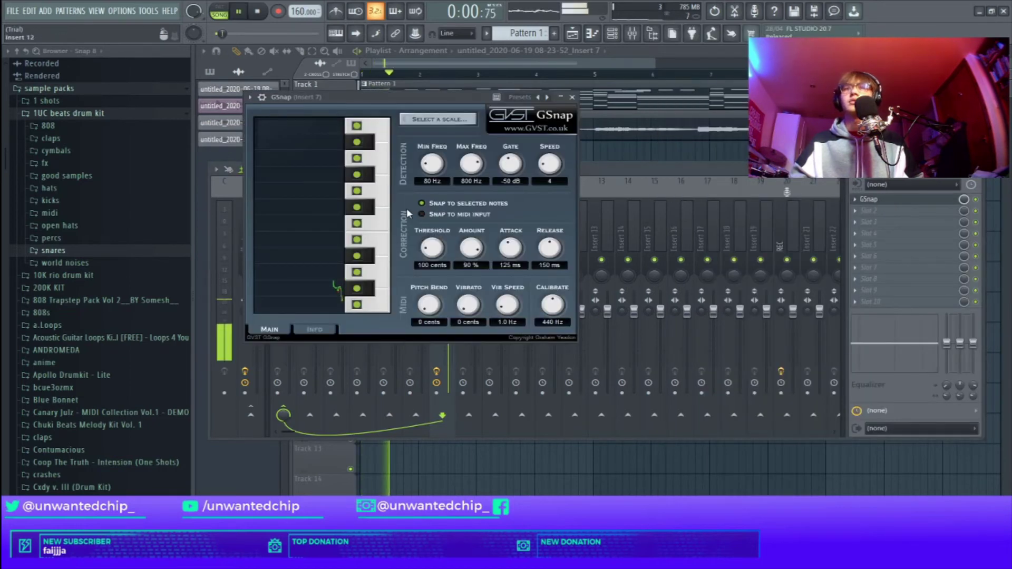
Set GSnap's key and scale to D# Minor with the threshold set to fill gaps.
click(427, 120)
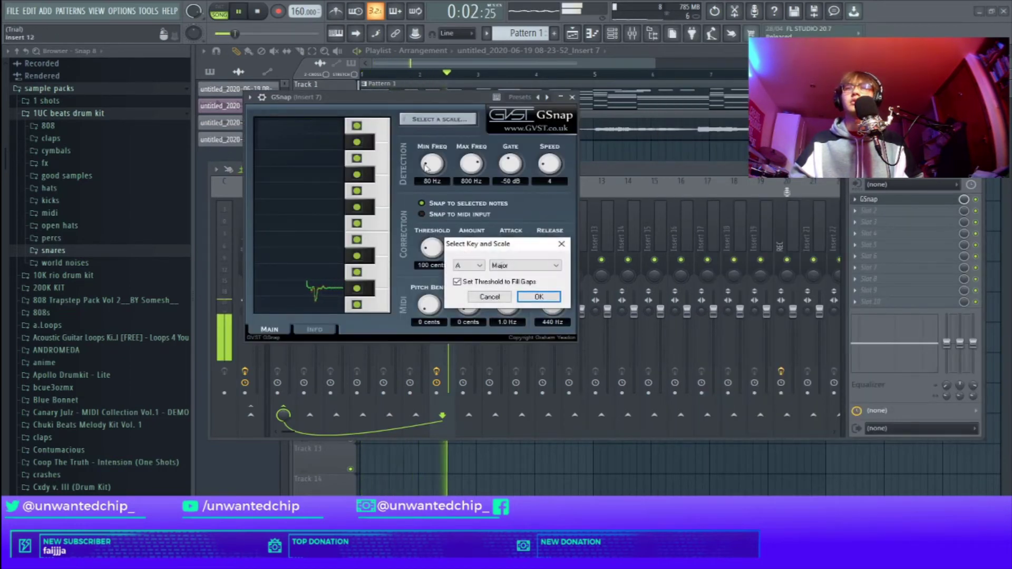
click(477, 268)
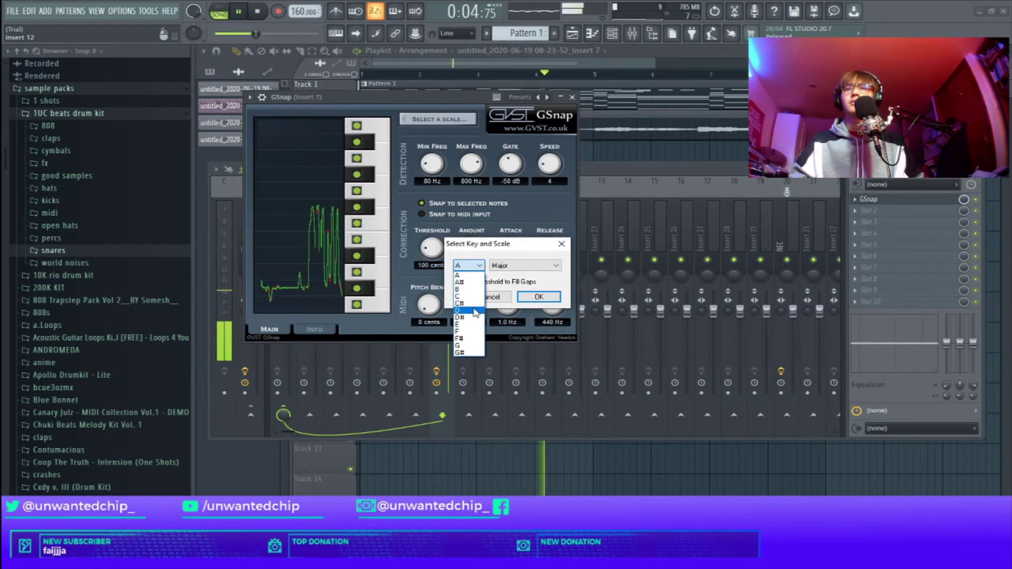
click(476, 311)
click(469, 265)
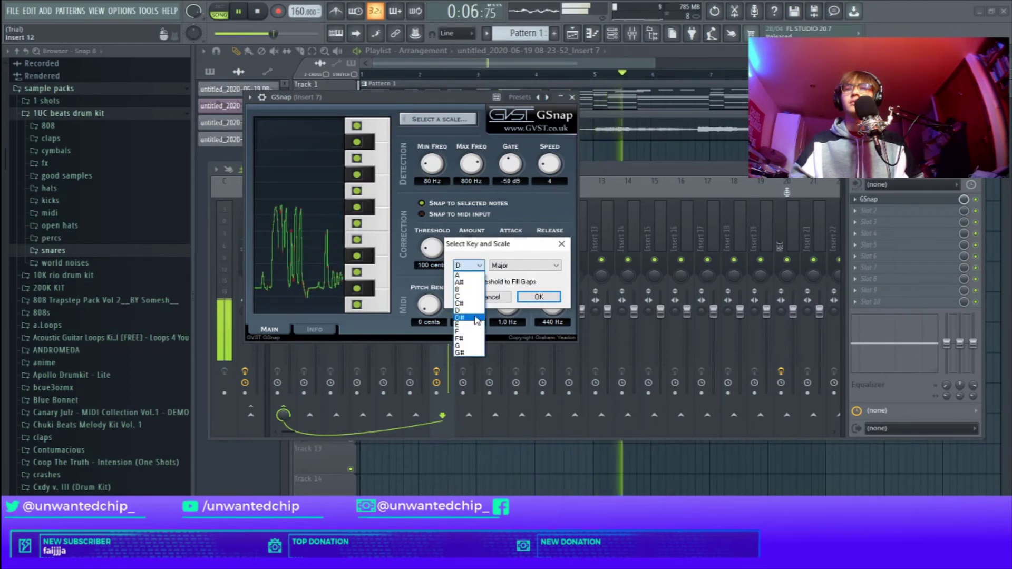
click(476, 318)
click(525, 265)
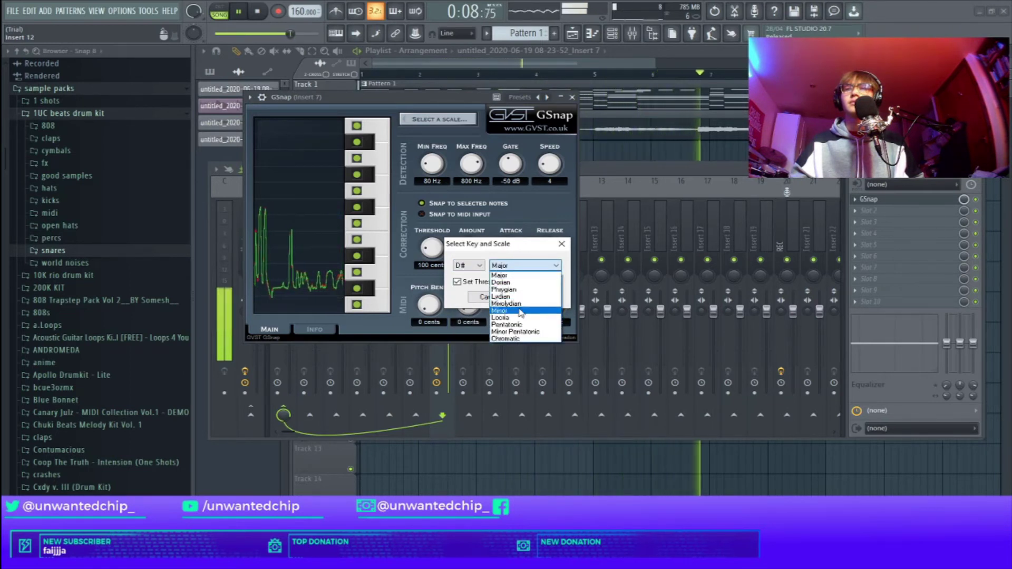
click(521, 311)
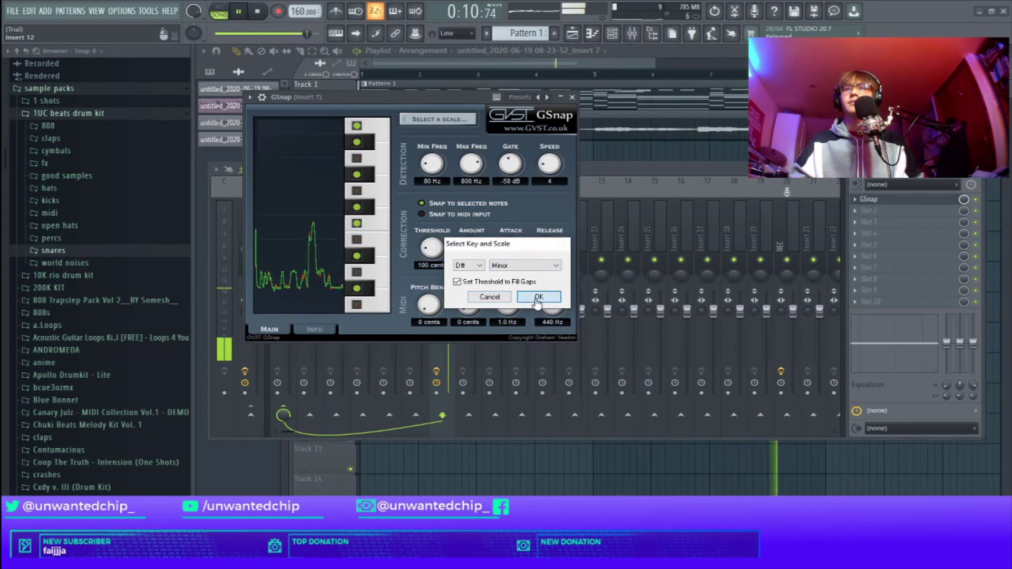
click(538, 298)
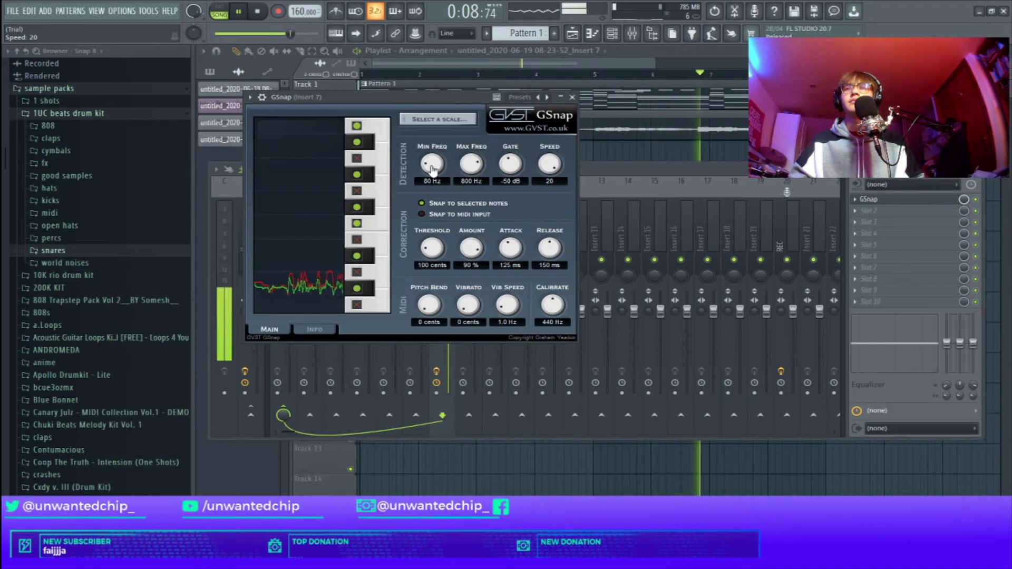
Set GSnap's detection to 40 Hz minimum and maximum frequency, a -10 dB gate and a speed of 20.
drag(432, 164, 433, 158)
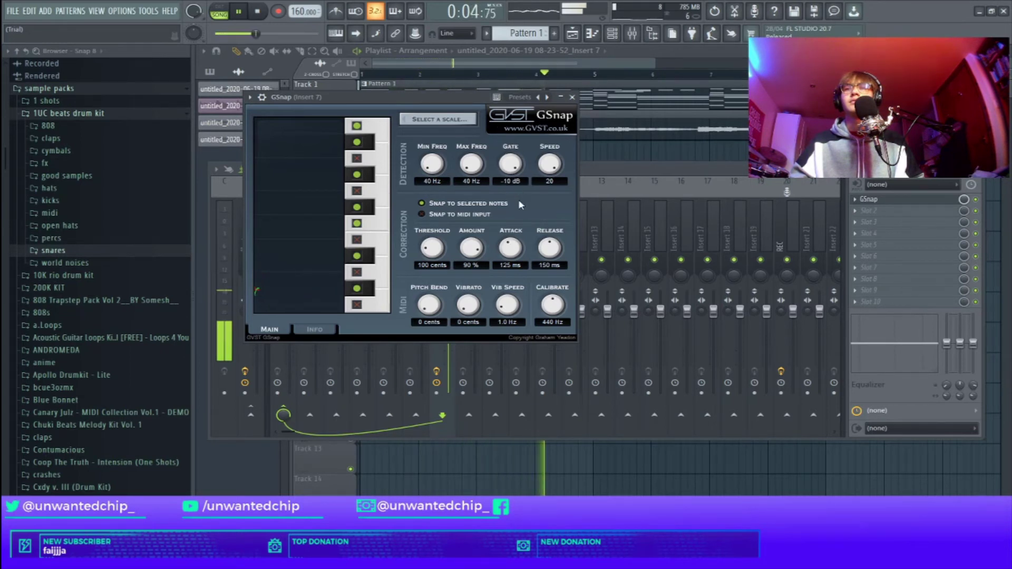
Try a -80 dB gate in GSnap, and delete the plugin from the first effect slot of Insert 7.
mouse_move(511, 164)
mouse_down()
mouse_move(514, 197)
mouse_move(511, 177)
mouse_up()
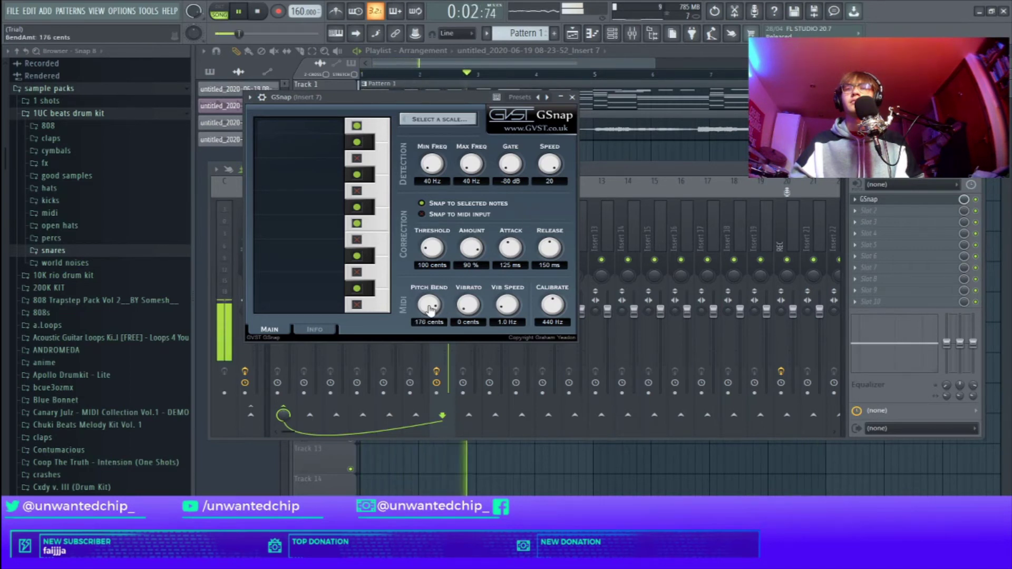
click(572, 97)
key(space)
right_click(867, 199)
click(871, 222)
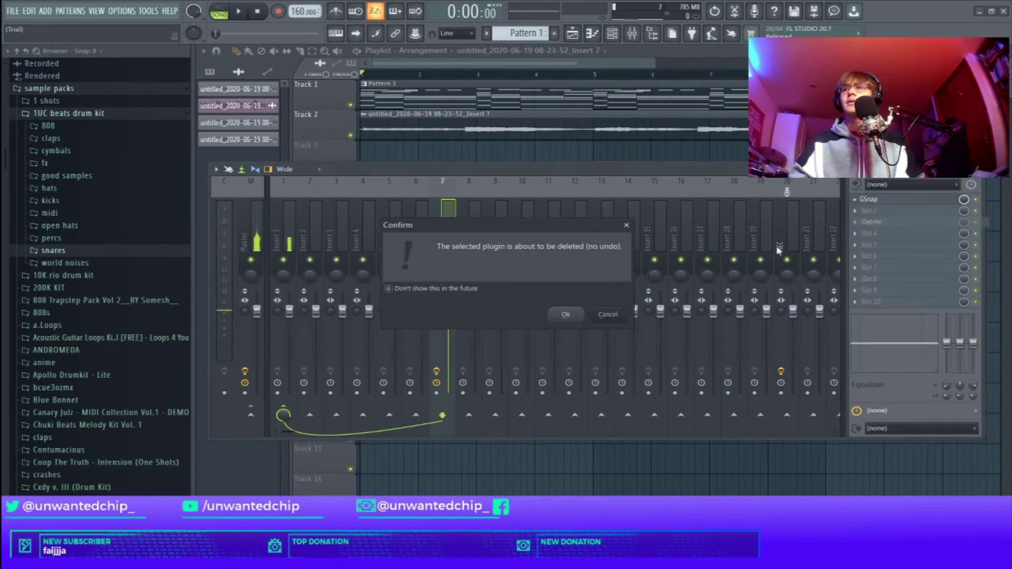
click(566, 317)
Load Fruity Reeverb 2 in the first effect slot of Insert 7 with The Venue preset and close its window.
key(space)
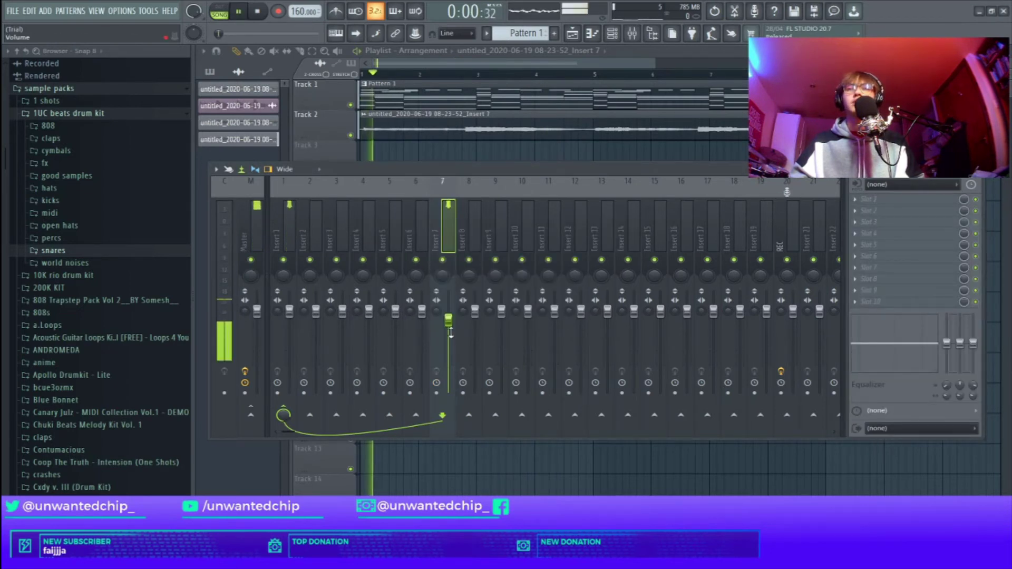
click(866, 213)
click(685, 368)
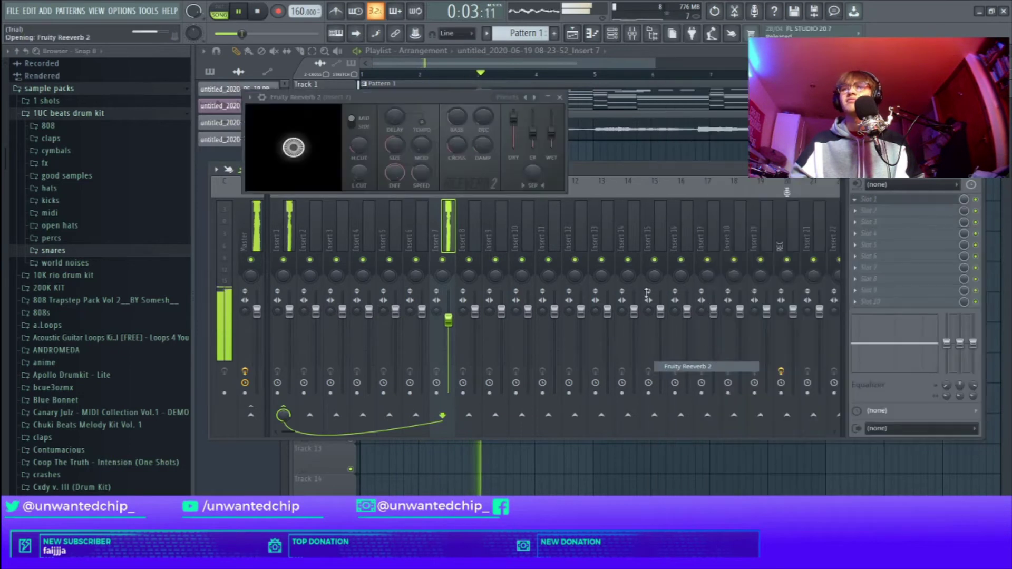
right_click(535, 97)
click(553, 156)
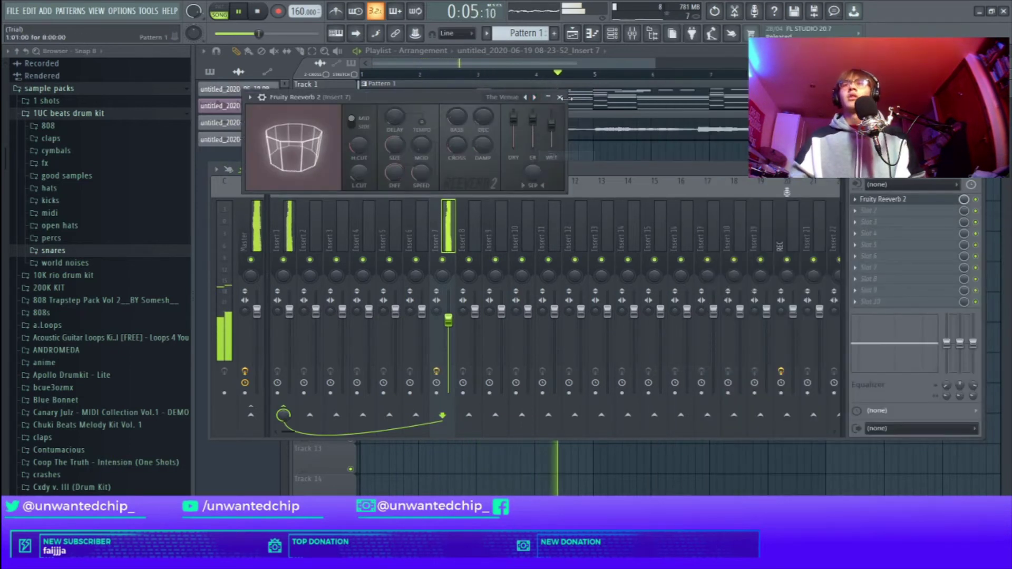
click(560, 97)
Solo Insert 7 in the mixer and lower its volume while the arrangement plays.
right_click(441, 260)
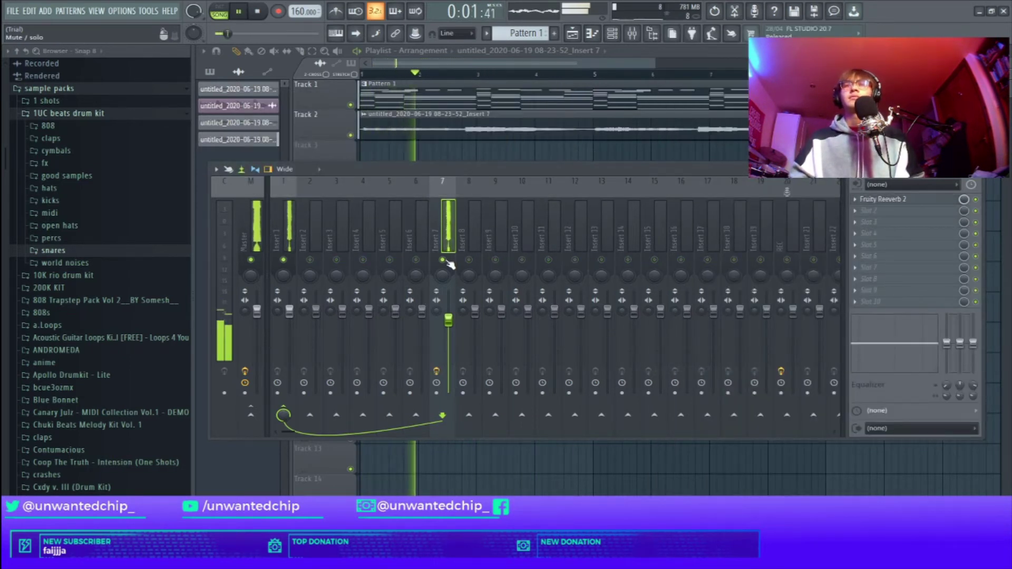
drag(448, 320, 449, 328)
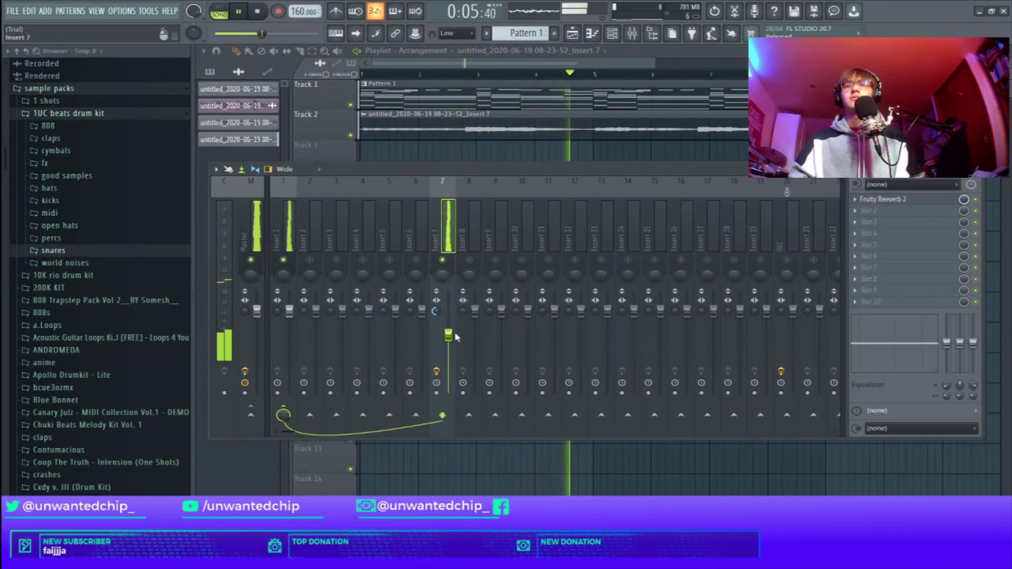
drag(456, 338, 454, 339)
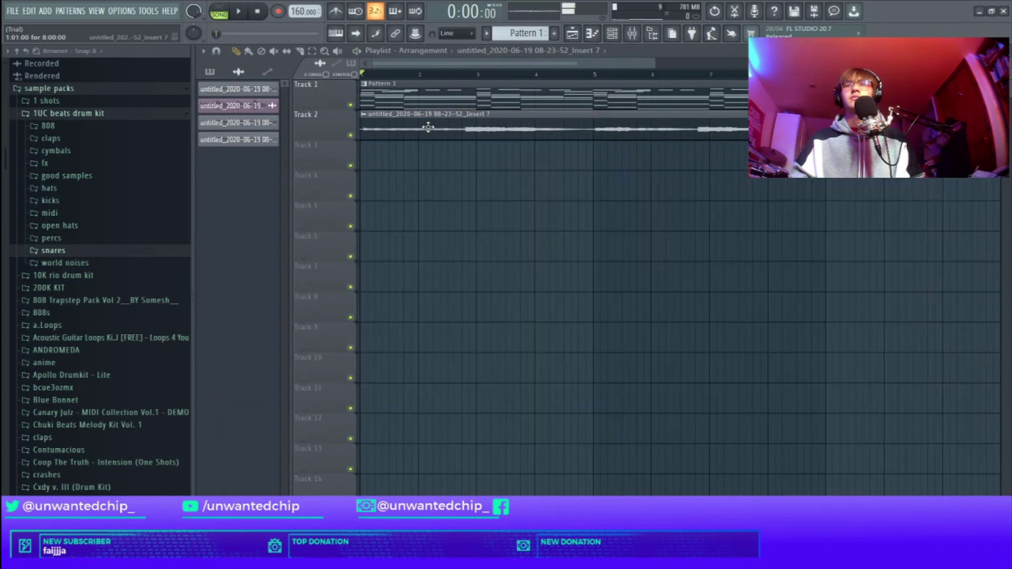
Try pitch-shifting the recorded clip on Track 2 downward with the time-stretching mode set to Auto.
double_click(430, 129)
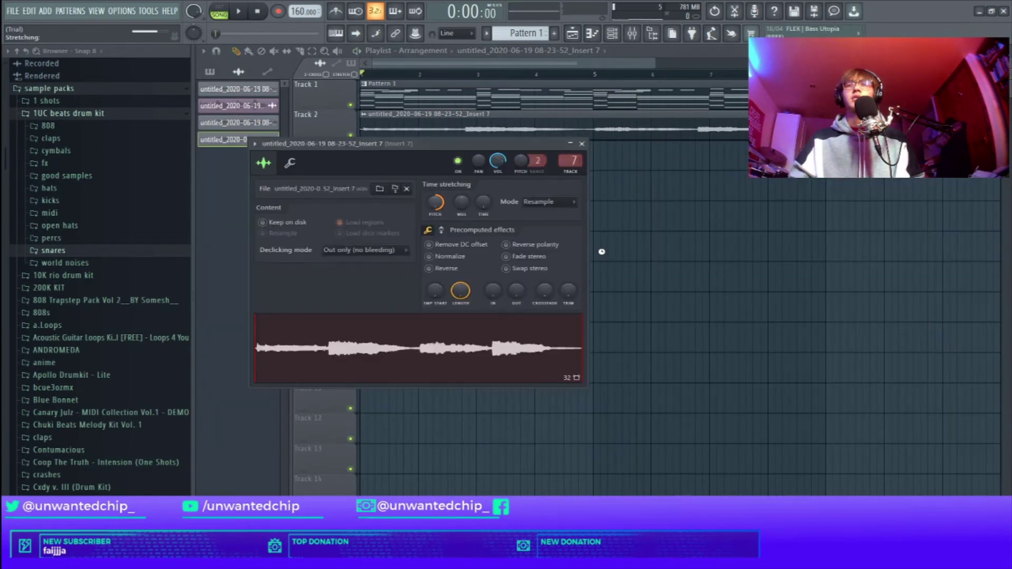
click(582, 143)
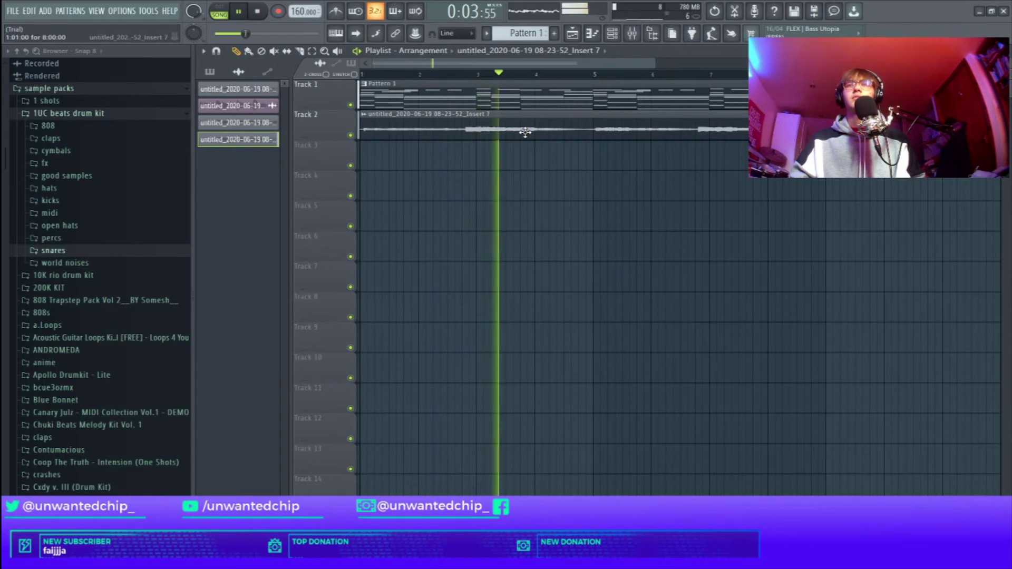
double_click(499, 132)
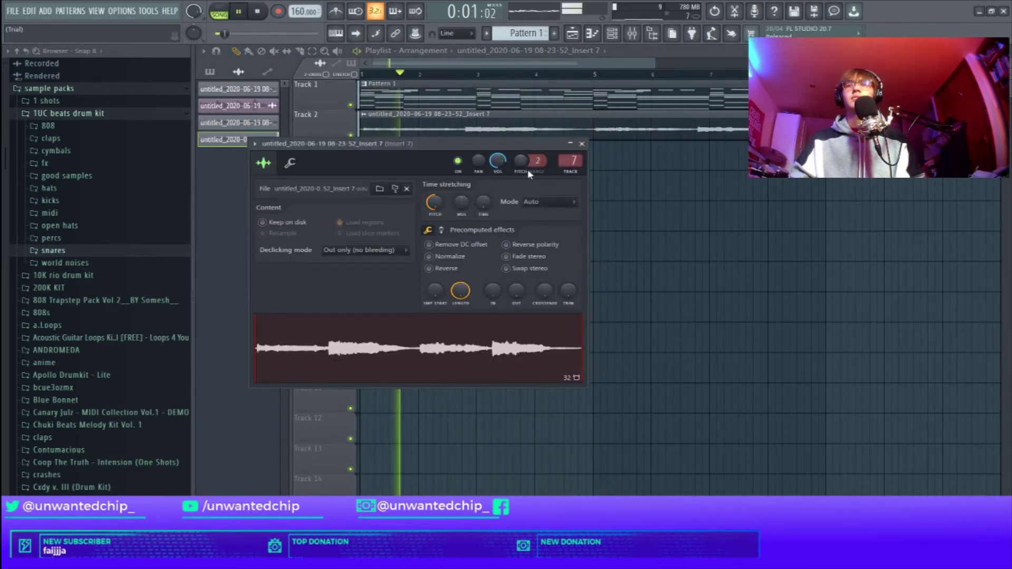
click(582, 144)
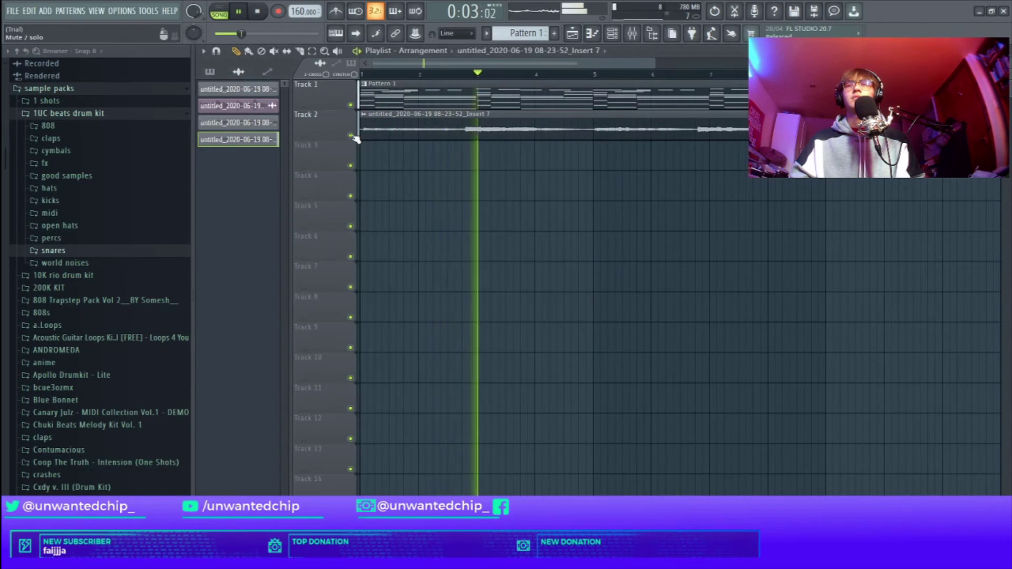
Play Track 2 solo and revisit the recorded clip's pitch shift in its channel settings.
double_click(386, 131)
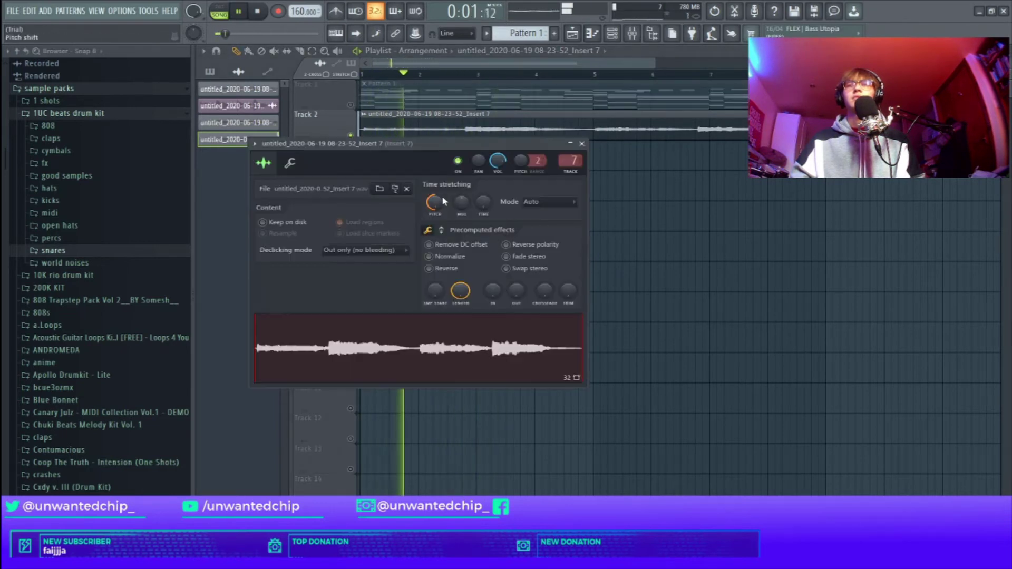
click(583, 144)
double_click(523, 132)
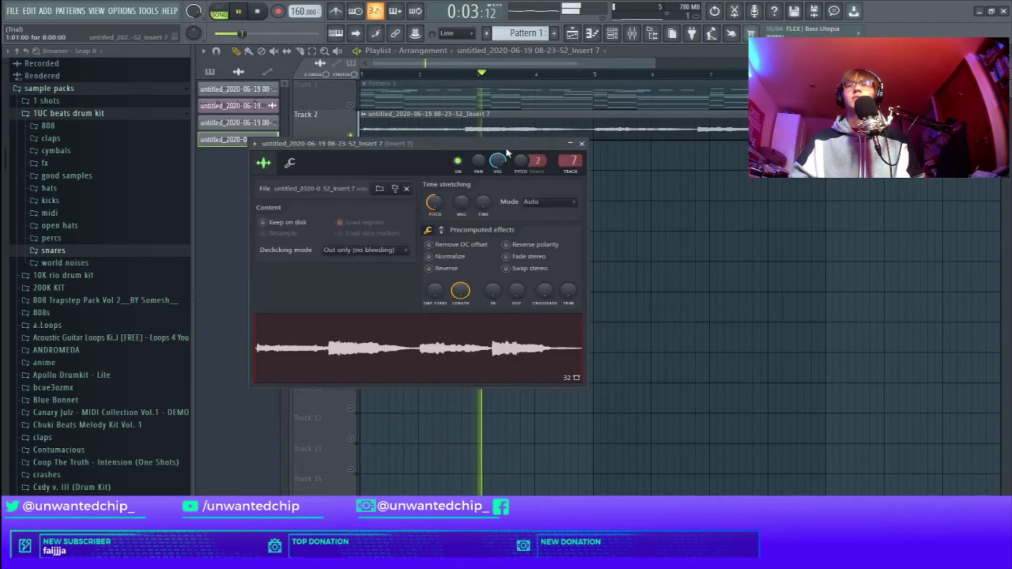
right_click(430, 206)
click(582, 145)
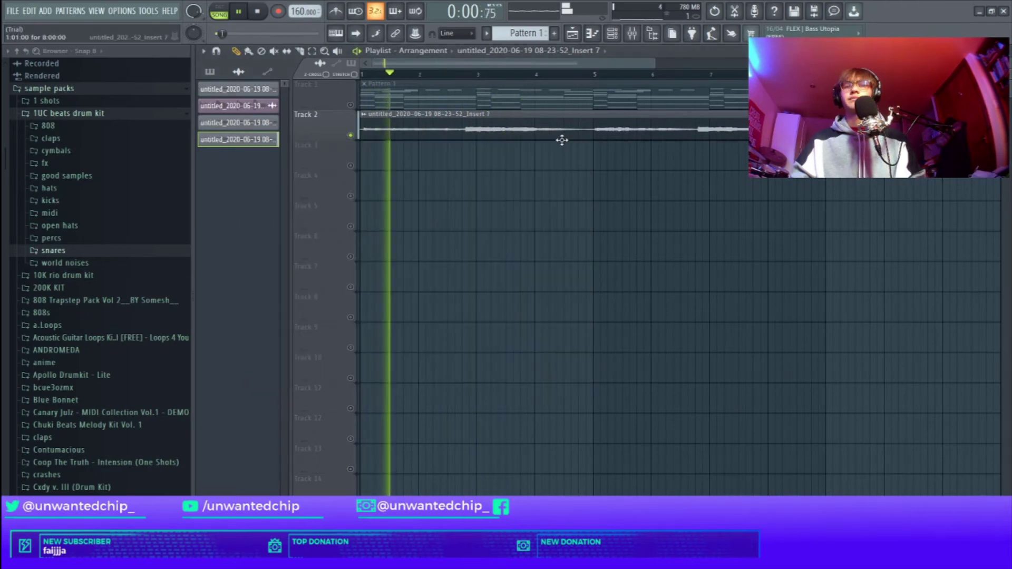
Load Gross Beat in the second effect slot of Insert 7.
key(F9)
key(space)
click(855, 213)
mouse_move(869, 223)
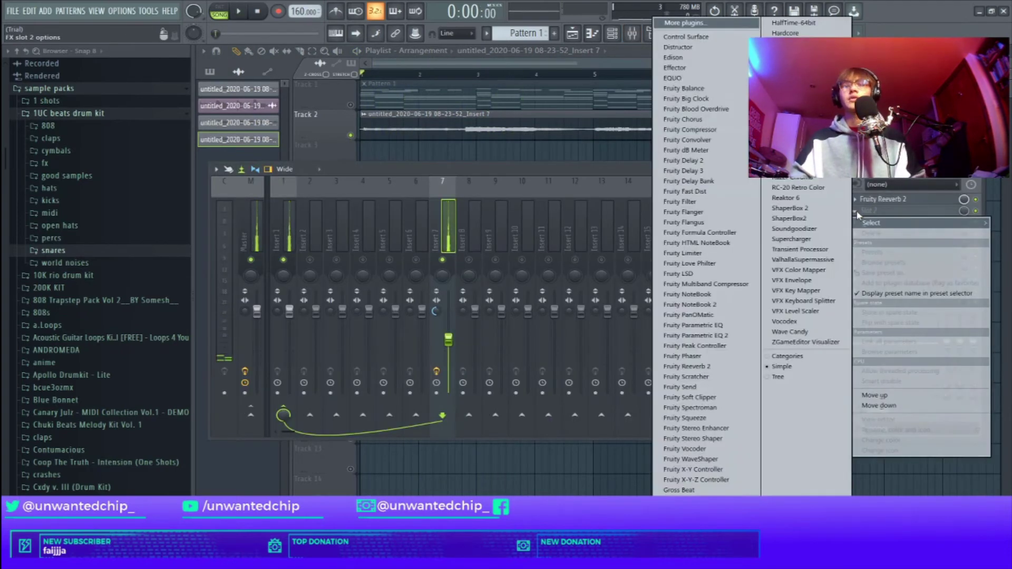
click(681, 491)
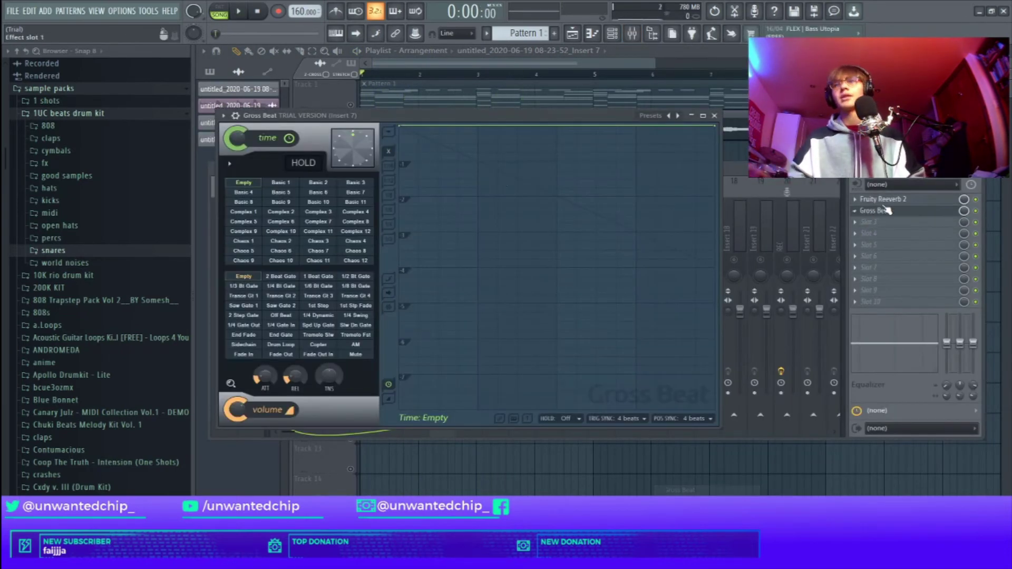
Apply Gross Beat's Momentary preset with the 1/2 Speed time pattern and close its window.
click(678, 116)
click(707, 144)
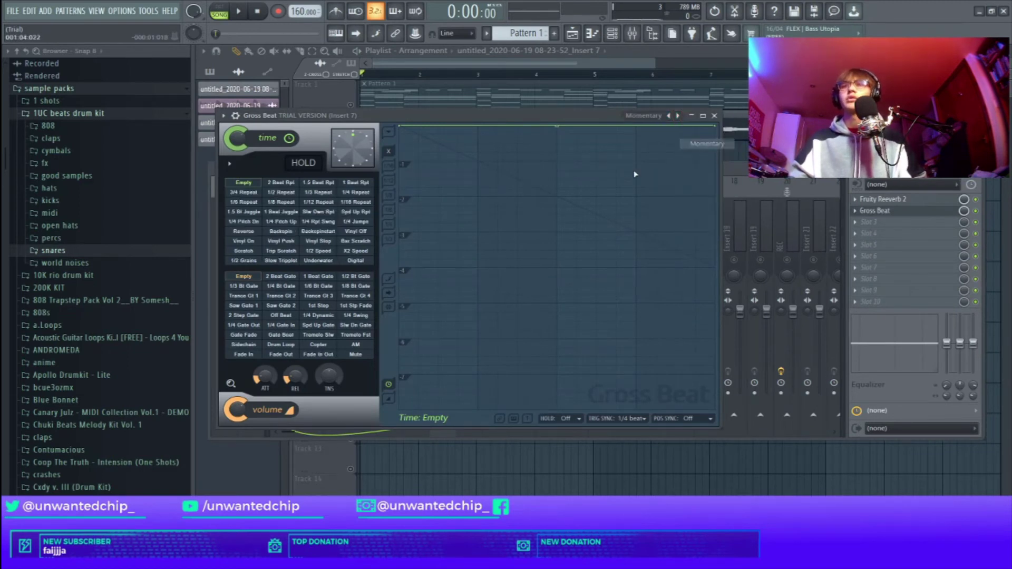
click(328, 250)
key(space)
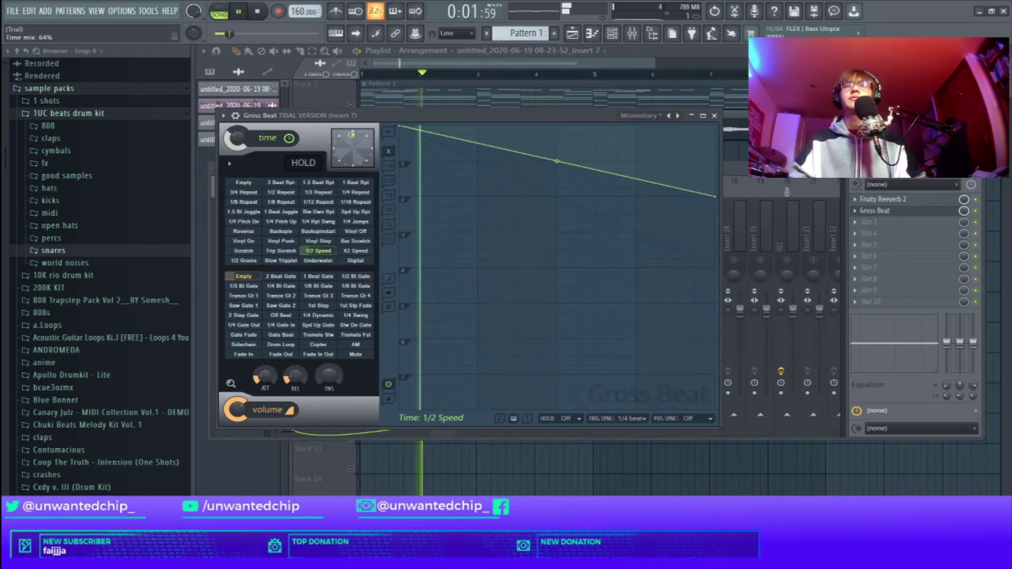
click(714, 116)
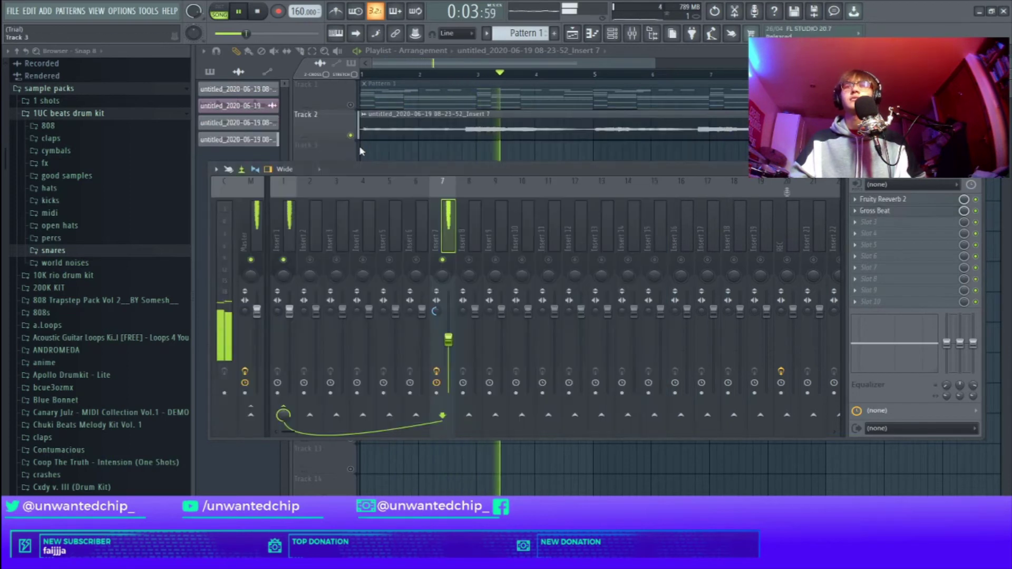
Replay the arrangement with all tracks audible and cut Insert 7's low EQ band to -18 dB.
key(space)
key(F9)
key(space)
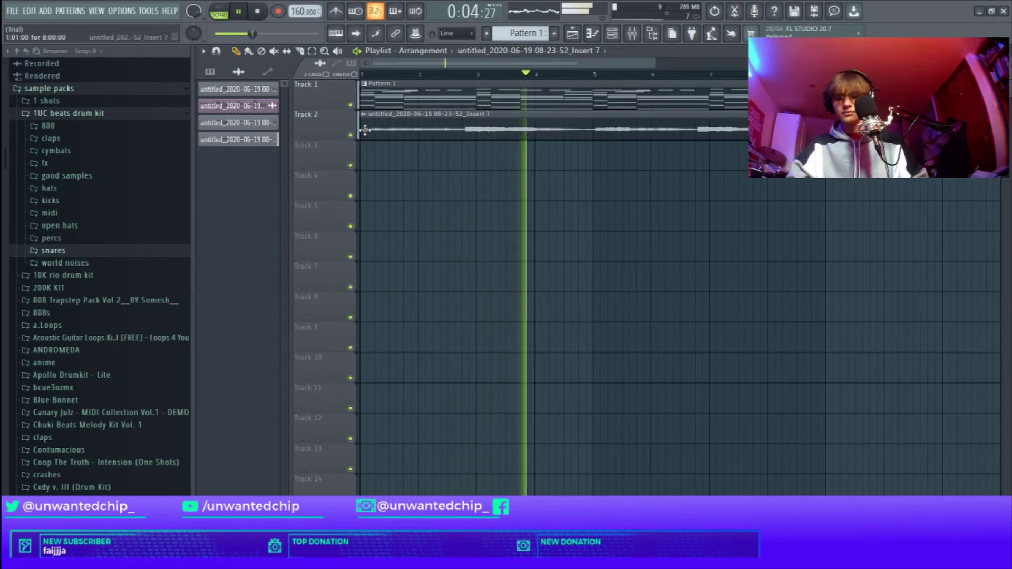
key(F9)
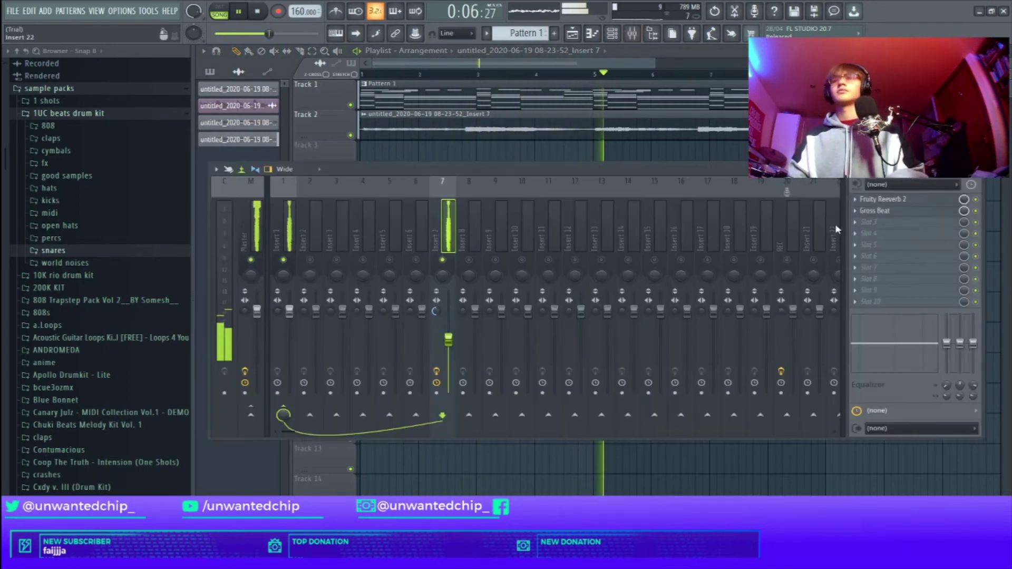
drag(948, 344, 949, 380)
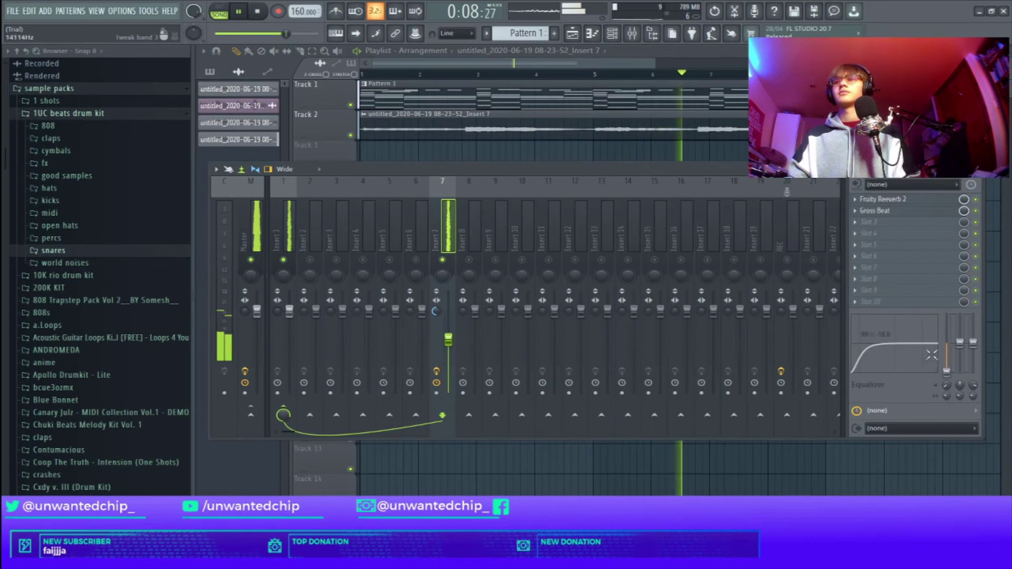
Delete Gross Beat from the second effect slot of Insert 7 and stop playback.
click(855, 211)
click(875, 235)
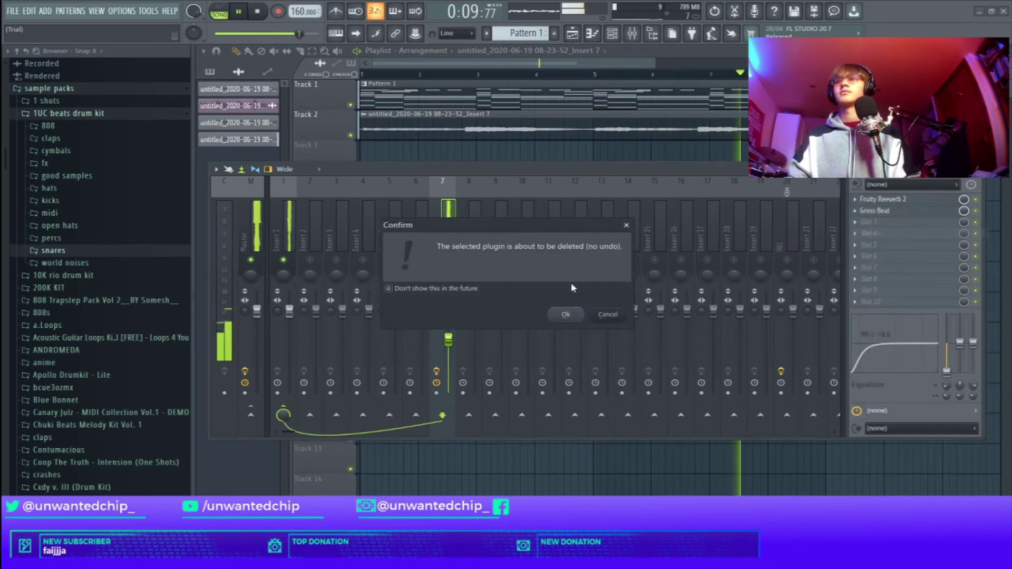
click(566, 315)
key(space)
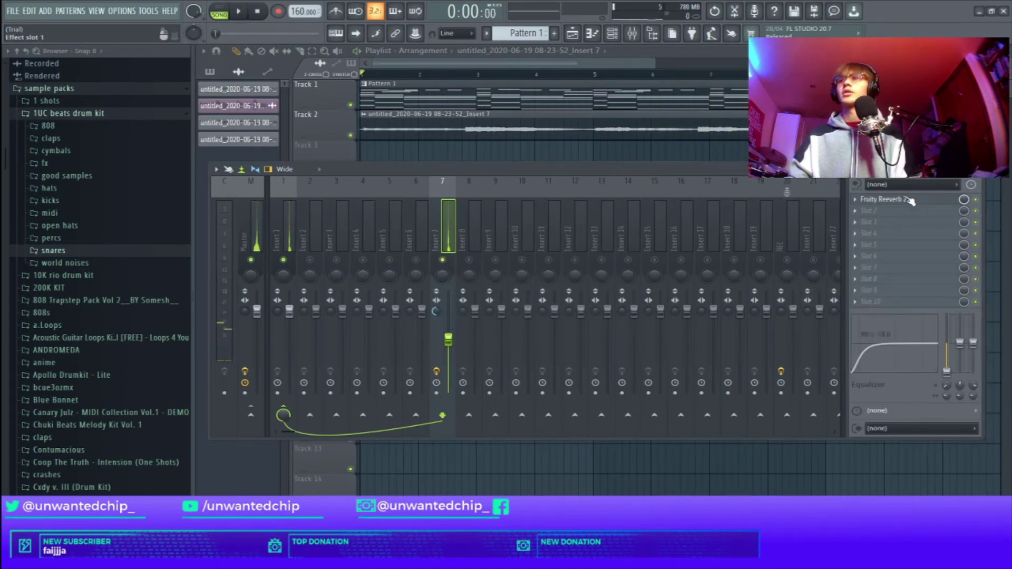
Add Fruity Parametric EQ 2 ahead of Fruity Reeverb 2 on Insert 7 and roll off the lows and highs.
click(880, 200)
click(733, 337)
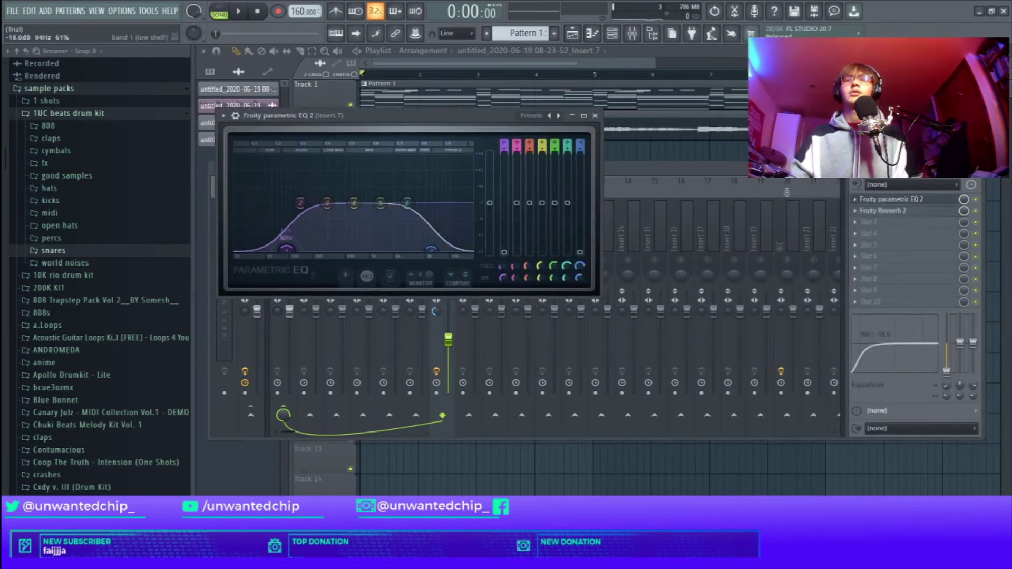
key(space)
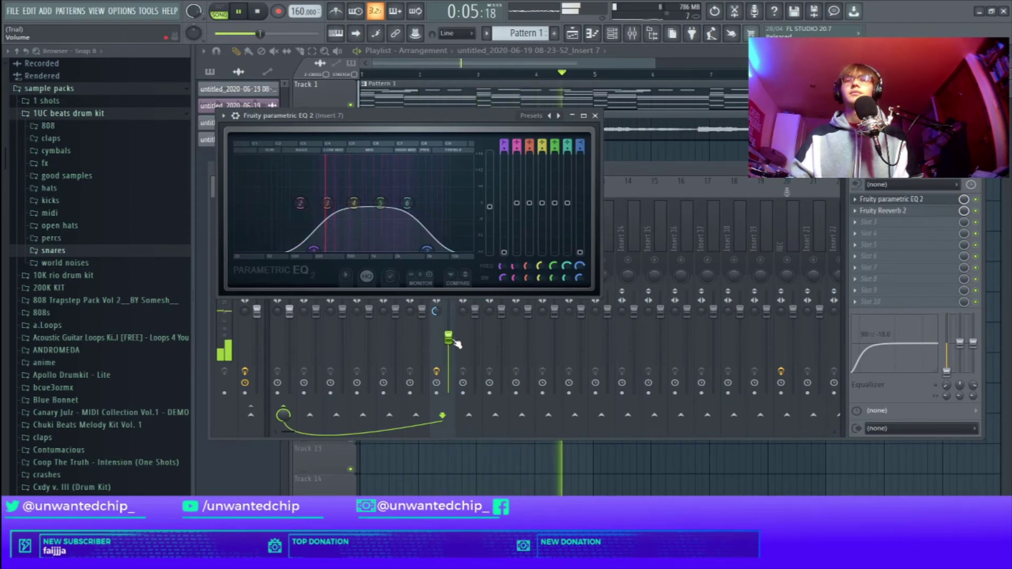
Raise Insert 7's volume slightly and close the equalizer window and the mixer.
drag(454, 341, 454, 339)
click(596, 116)
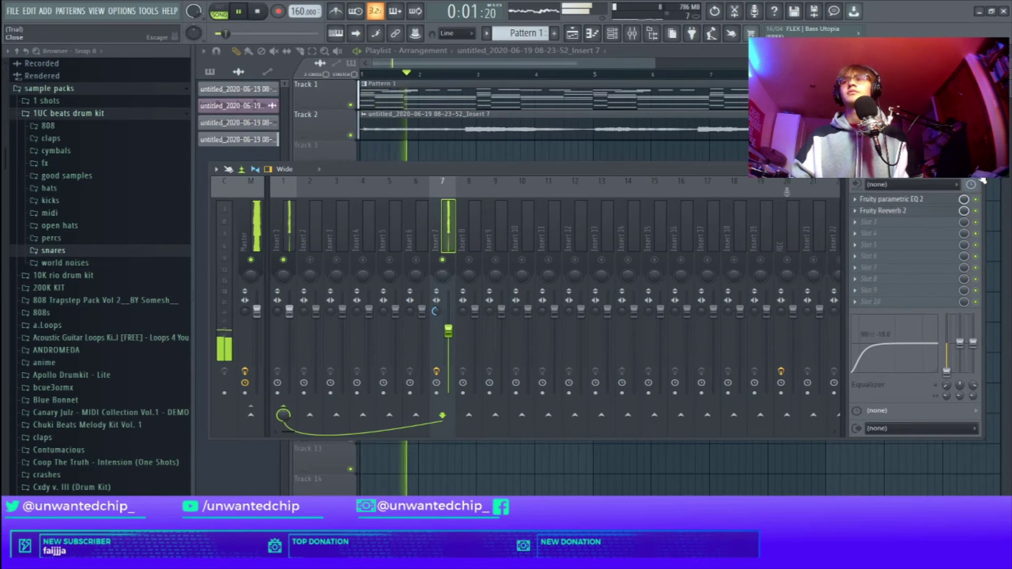
key(F9)
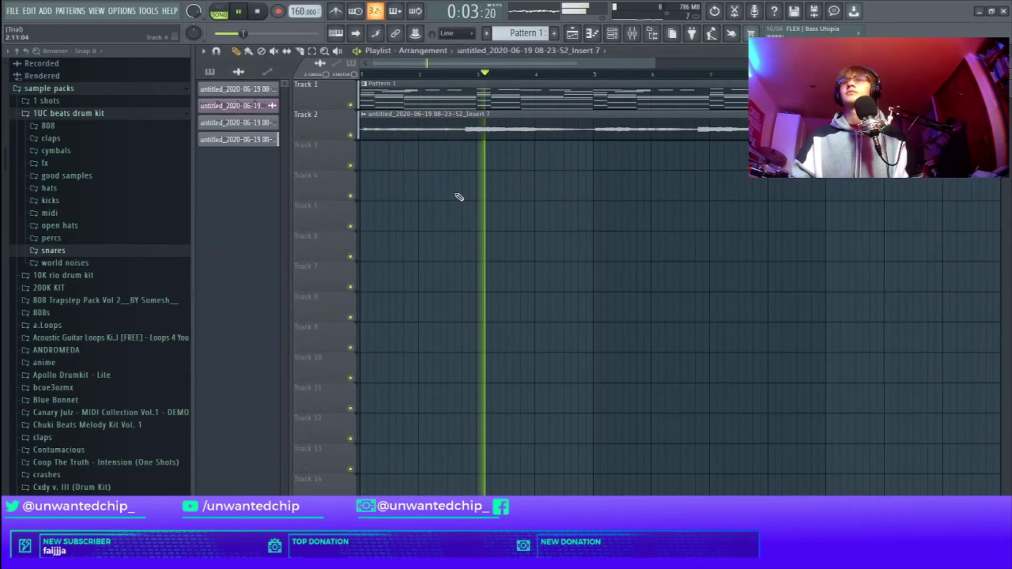
Reset the recorded Track 2 clip's pitch shift and change its time-stretching mode.
click(211, 72)
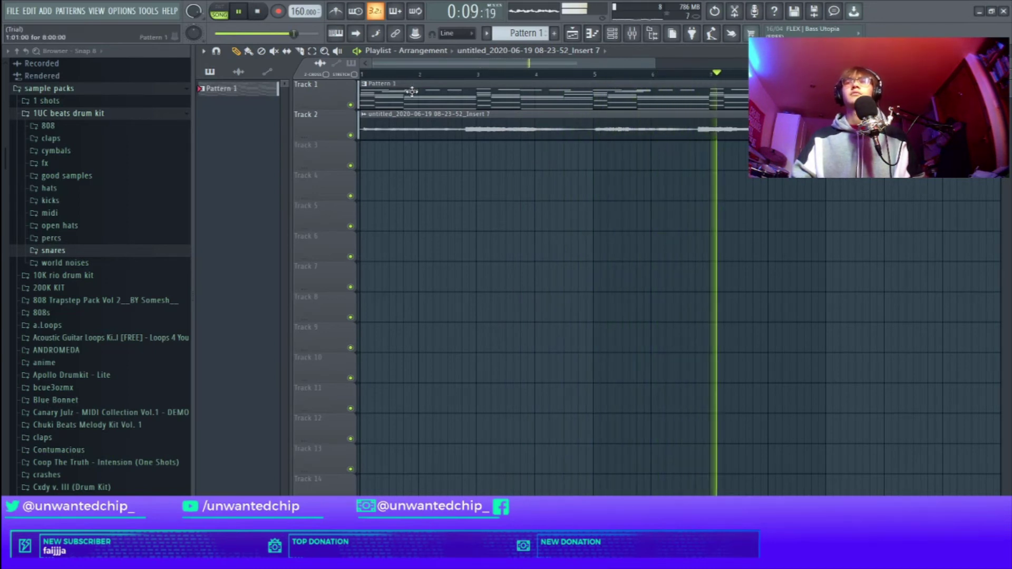
double_click(382, 118)
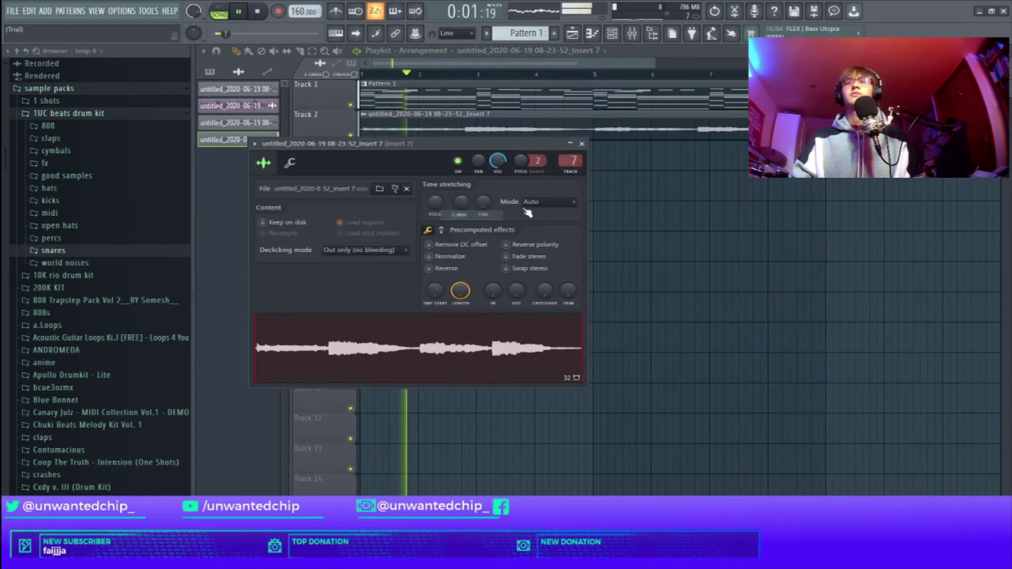
click(546, 202)
click(583, 232)
click(582, 143)
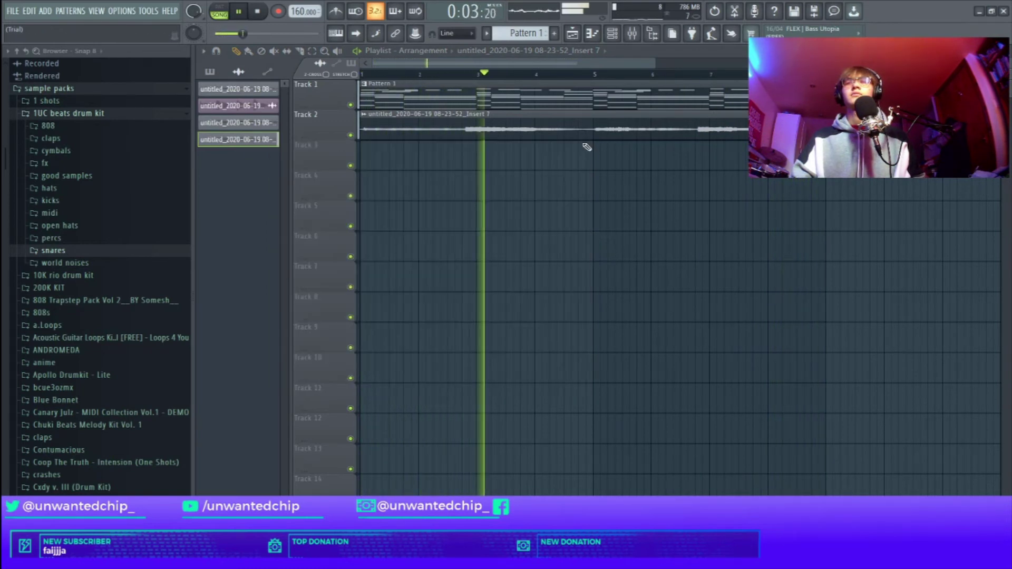
Readjust Insert 7's volume and turn off its solo so every mixer track plays.
key(F9)
drag(447, 311, 451, 338)
right_click(416, 260)
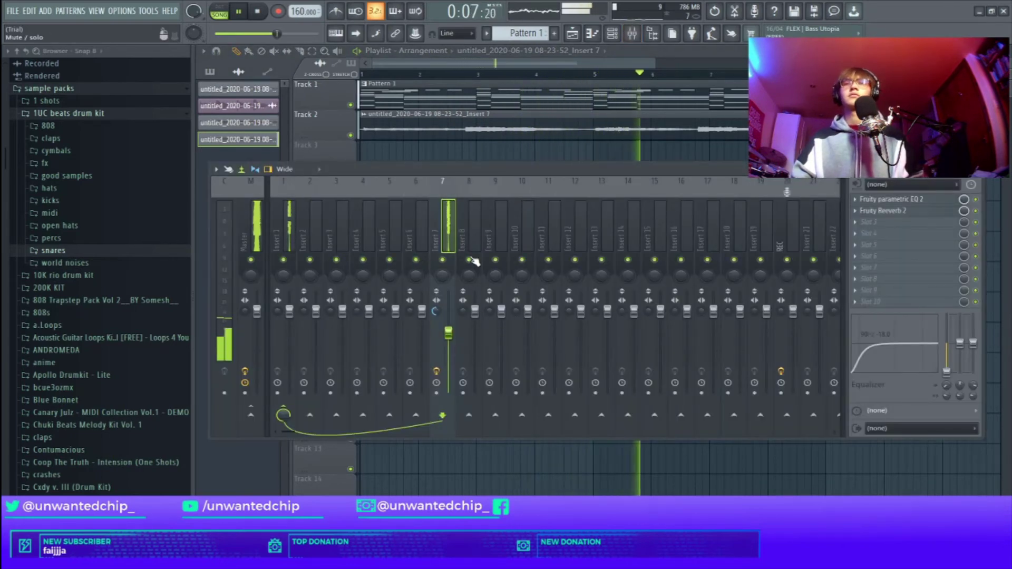
Open the channel rack and mixer and compare Inserts 5, 1 and 7 to check where each sound is routed.
double_click(422, 104)
key(Escape)
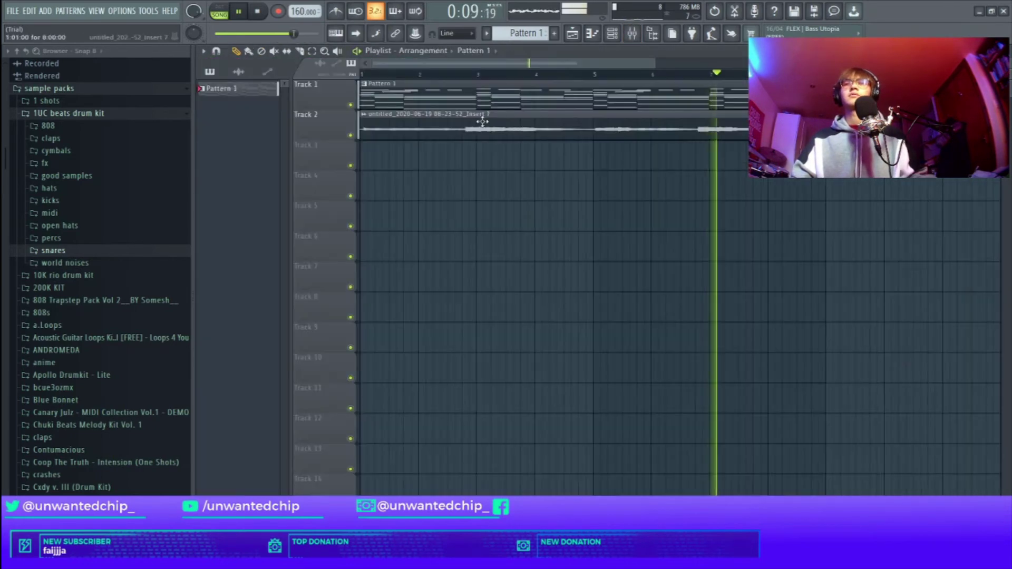
key(F6)
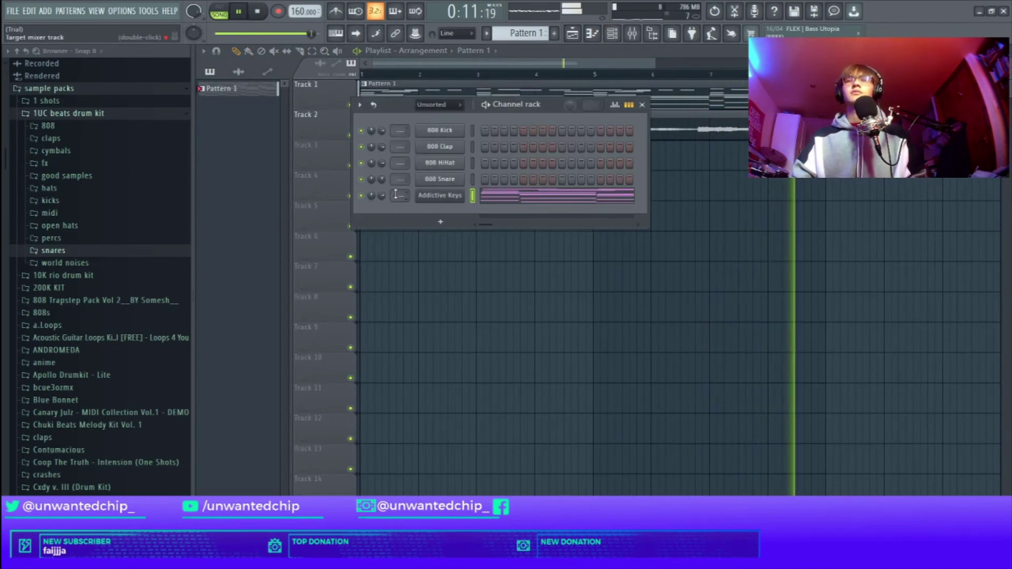
key(F9)
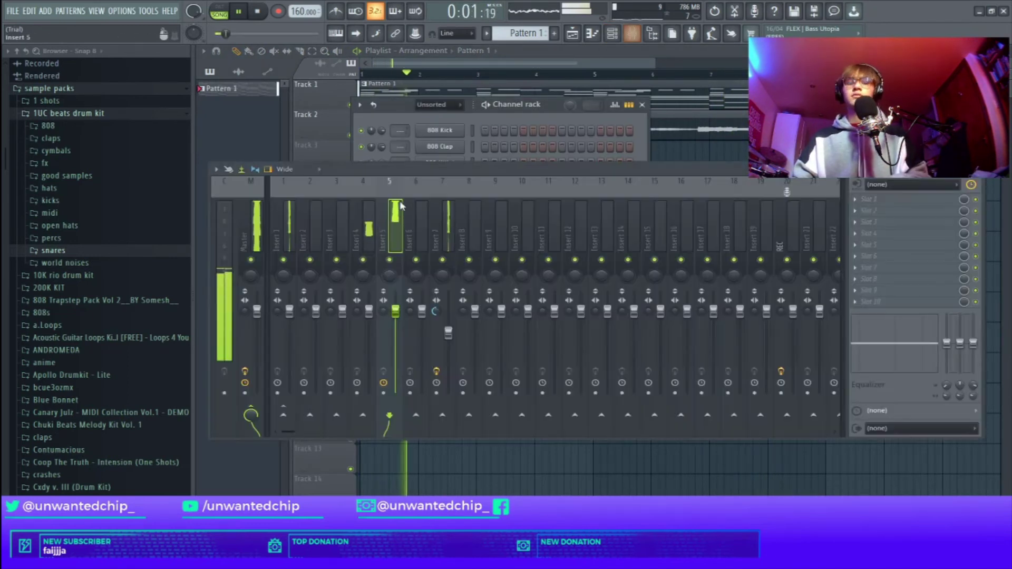
click(283, 415)
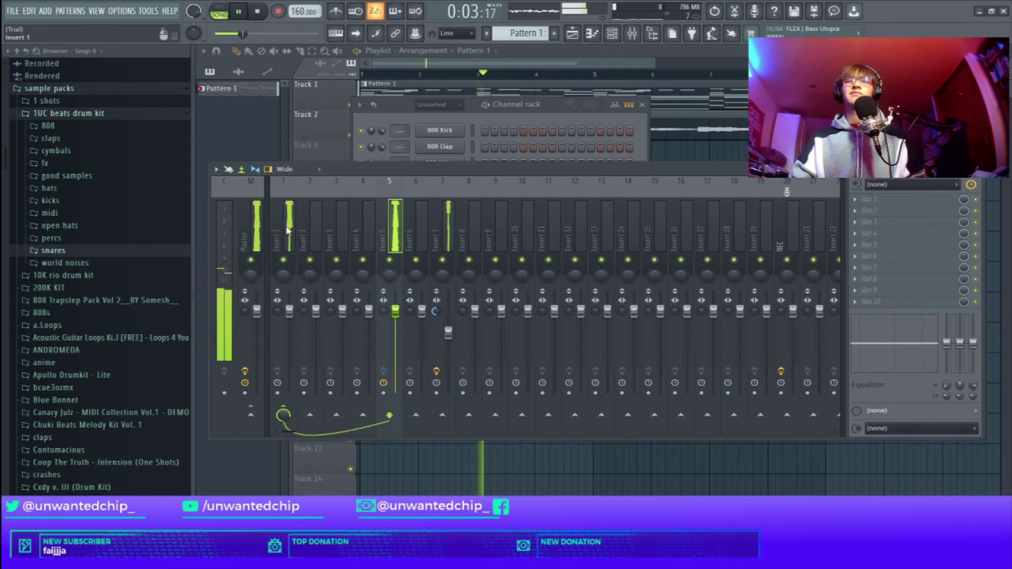
click(443, 228)
click(292, 213)
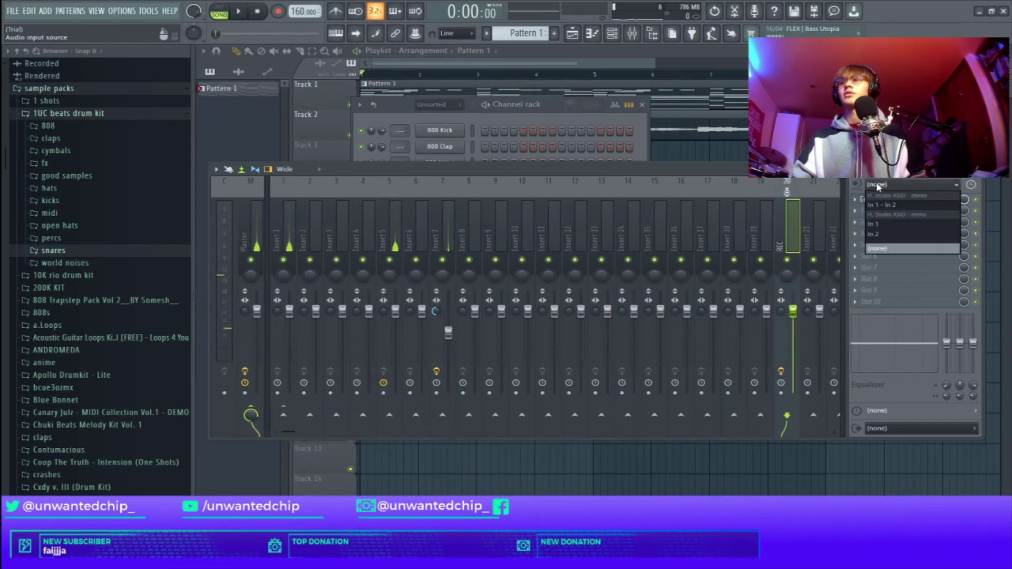
Add Fruity Parametric EQ 2 to Insert 1 and roll off the lows with band 1 at about -16 dB near 23 Hz.
click(283, 226)
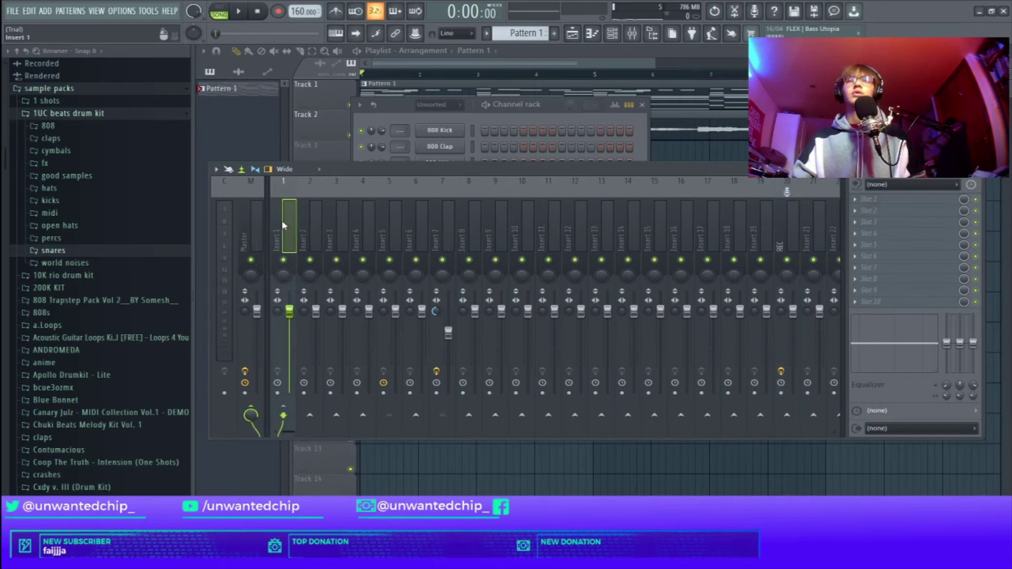
click(877, 212)
click(807, 271)
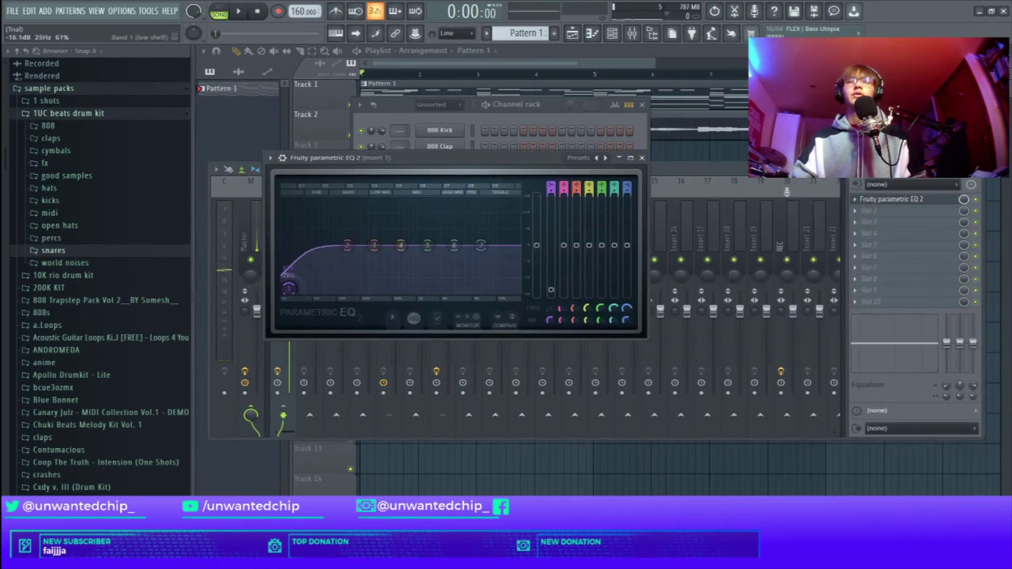
click(642, 158)
Add iZotope Vinyl after the equalizer on Insert 1 during playback and set its warp depth to 12%.
key(space)
click(870, 216)
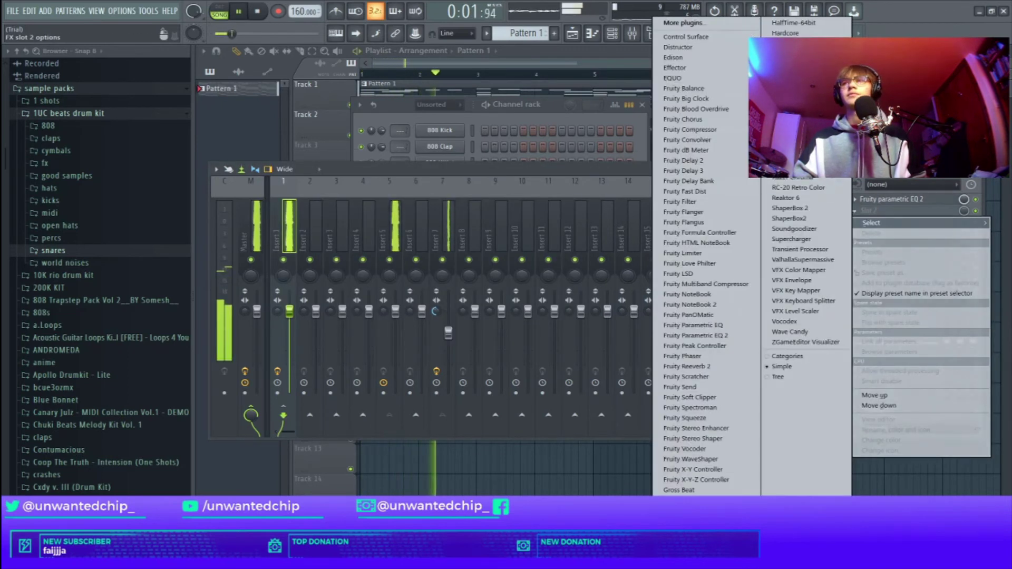
click(793, 74)
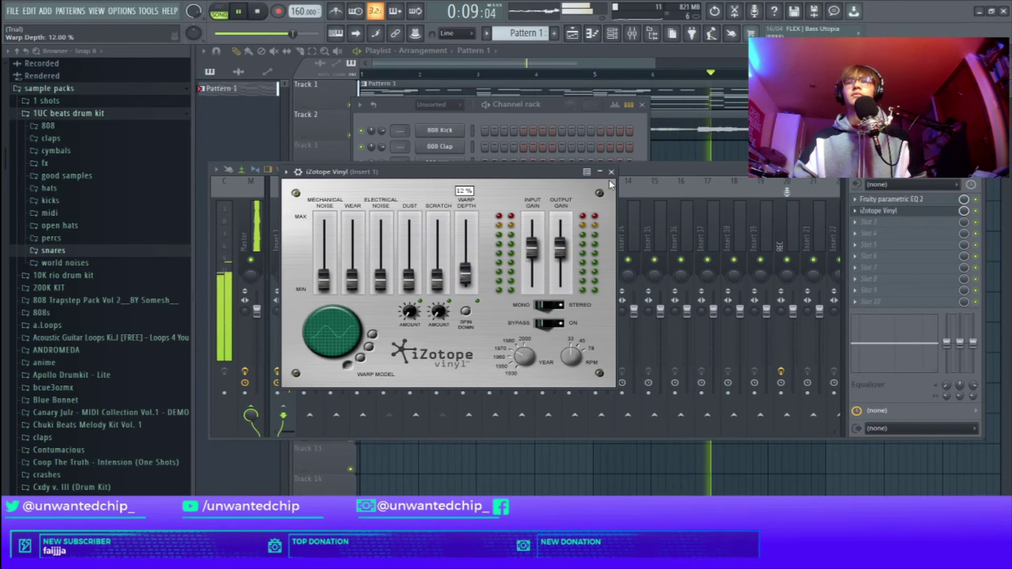
click(877, 210)
click(875, 204)
click(874, 211)
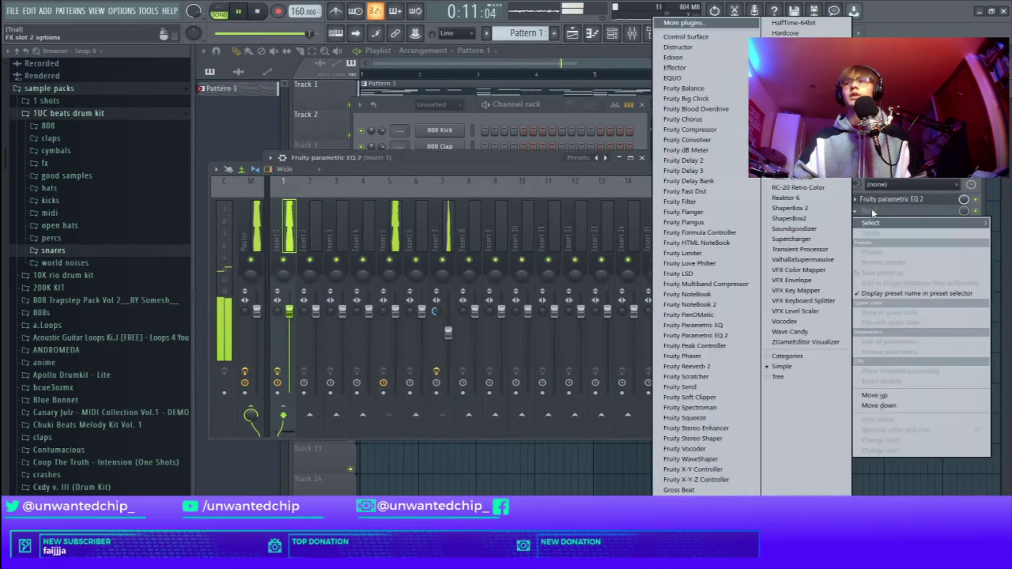
click(884, 213)
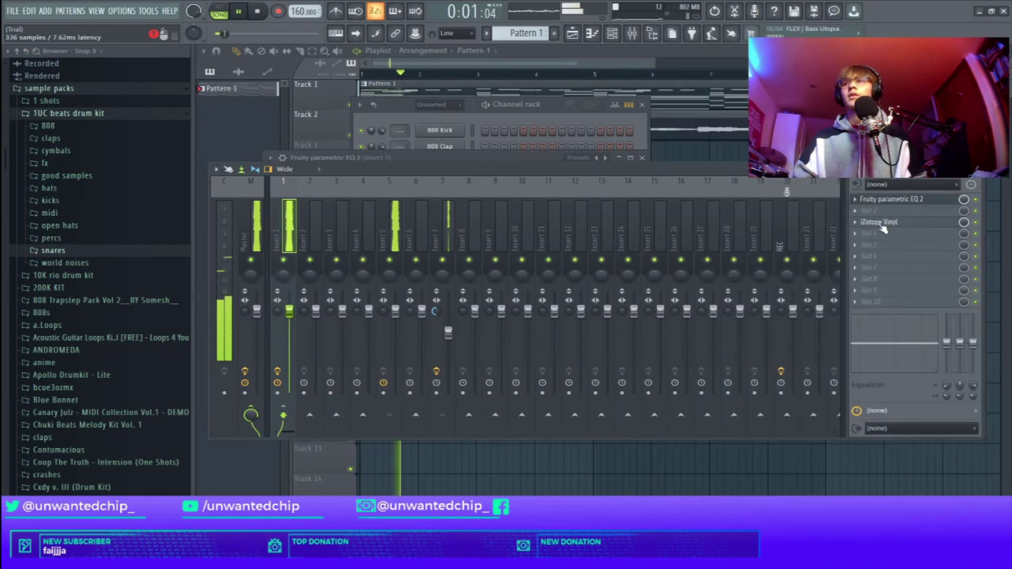
drag(881, 224, 875, 211)
Add Kickstart after iZotope Vinyl on Insert 1 and lower its mix level to about 28%.
click(873, 222)
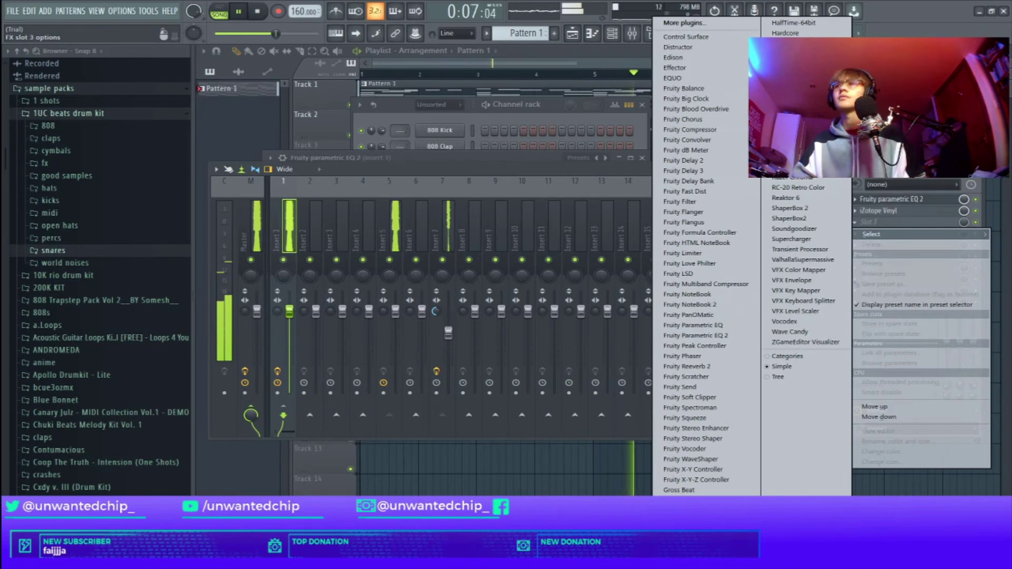
click(795, 55)
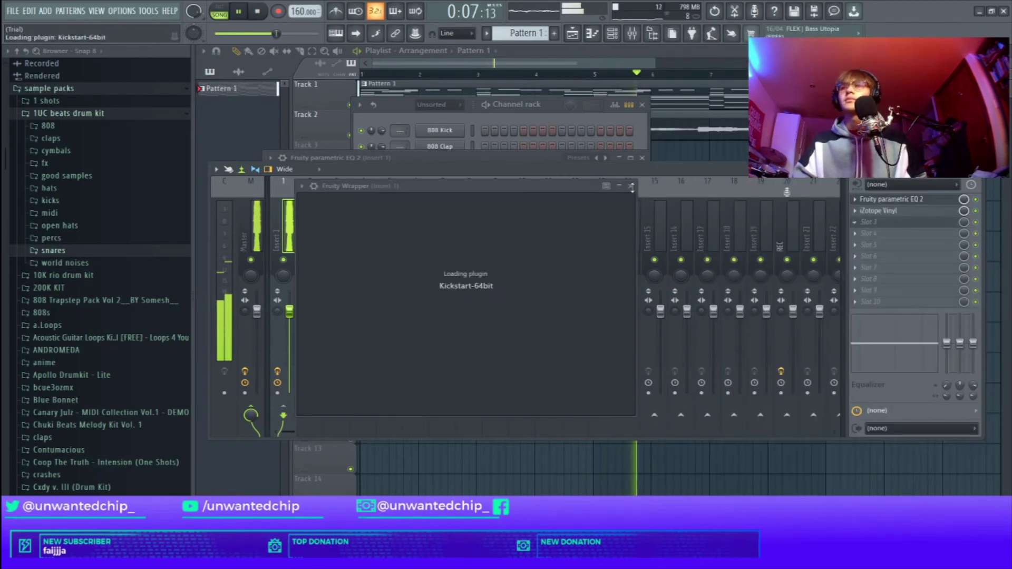
click(655, 186)
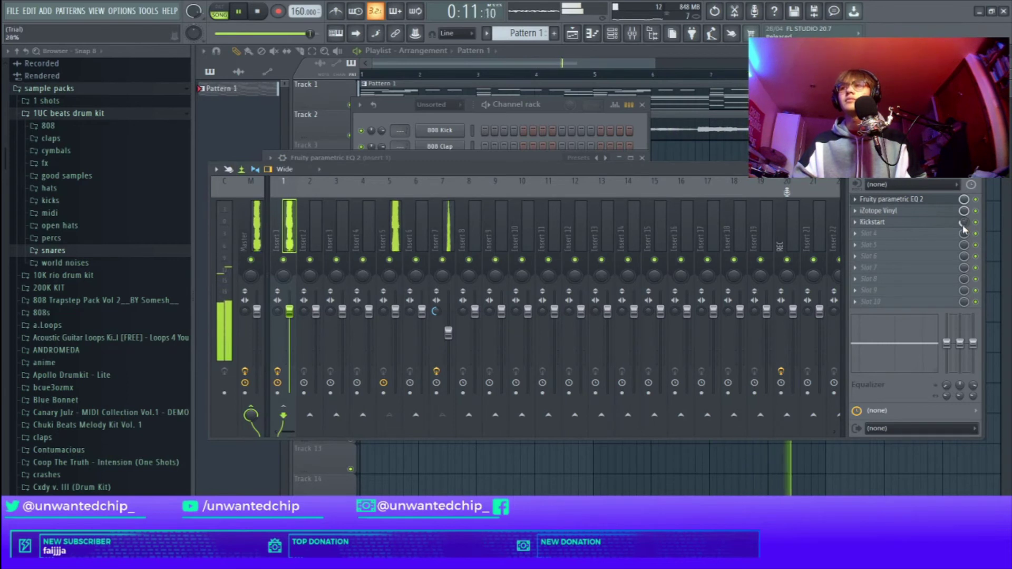
Close the channel rack, equalizer and mixer windows and play the song from the start.
click(642, 104)
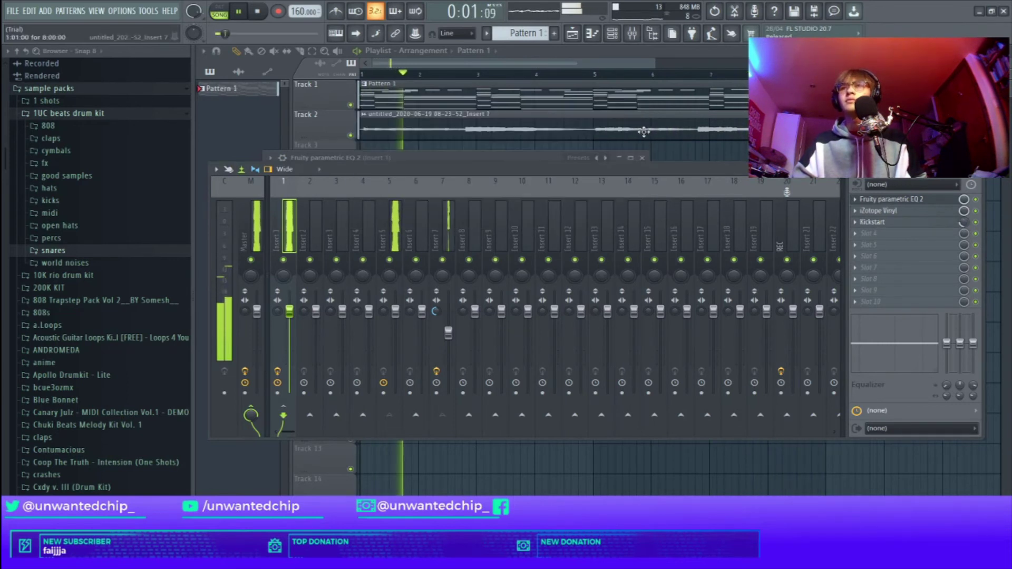
click(645, 158)
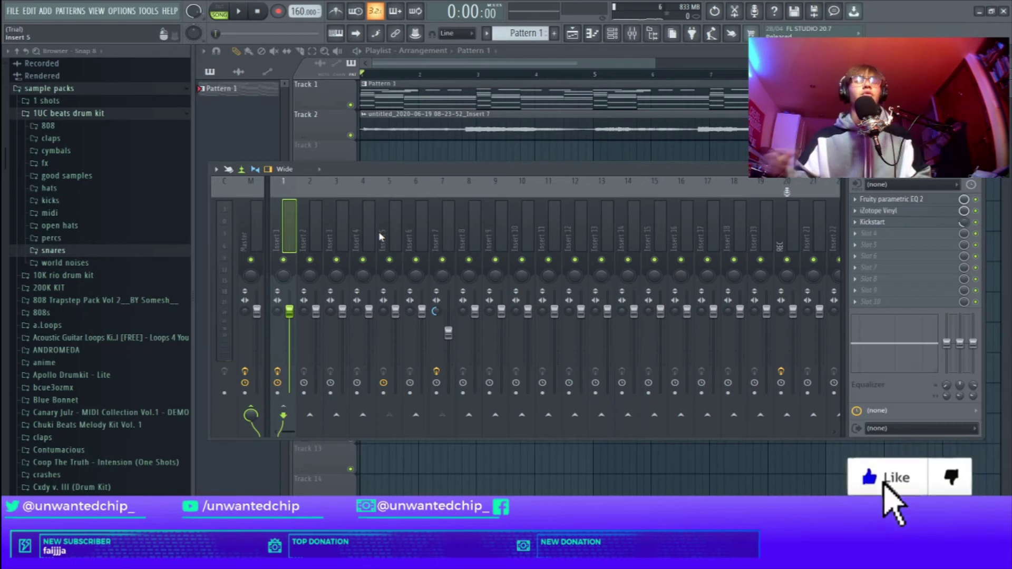
click(977, 169)
key(space)
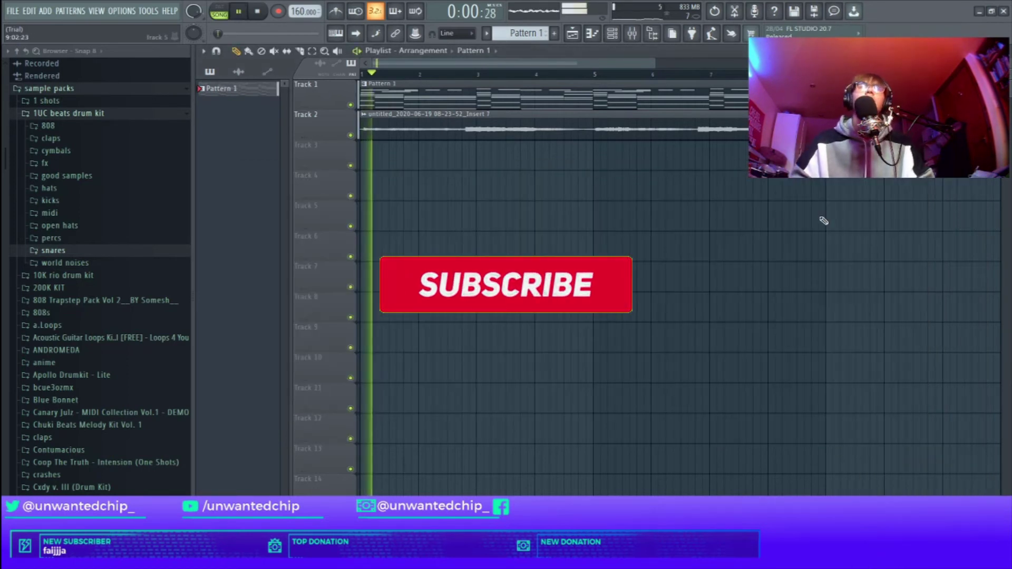
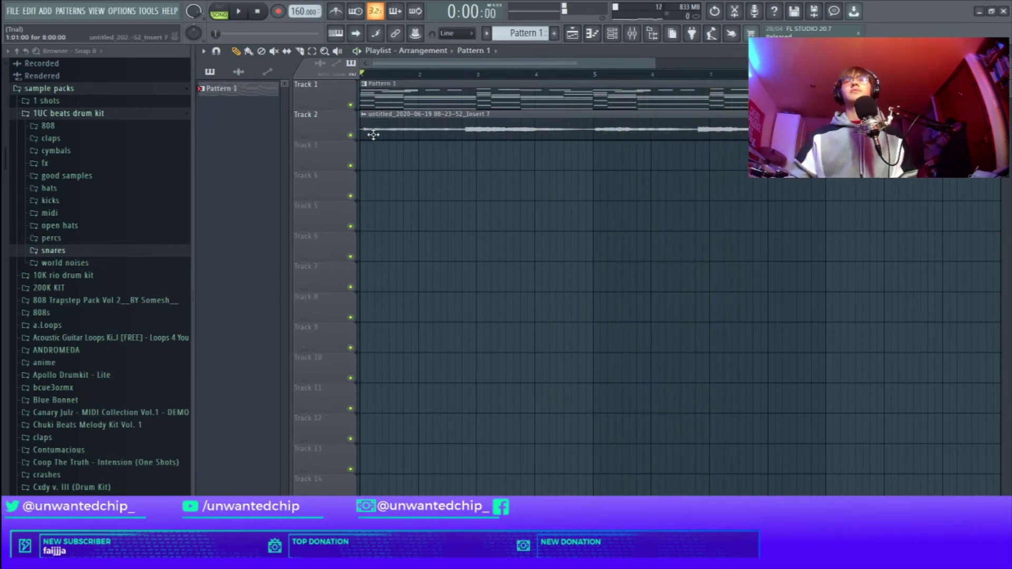
Solo Track 2 to listen to the recorded take alone and turn the solo off again.
ctrl+click(353, 136)
key(space)
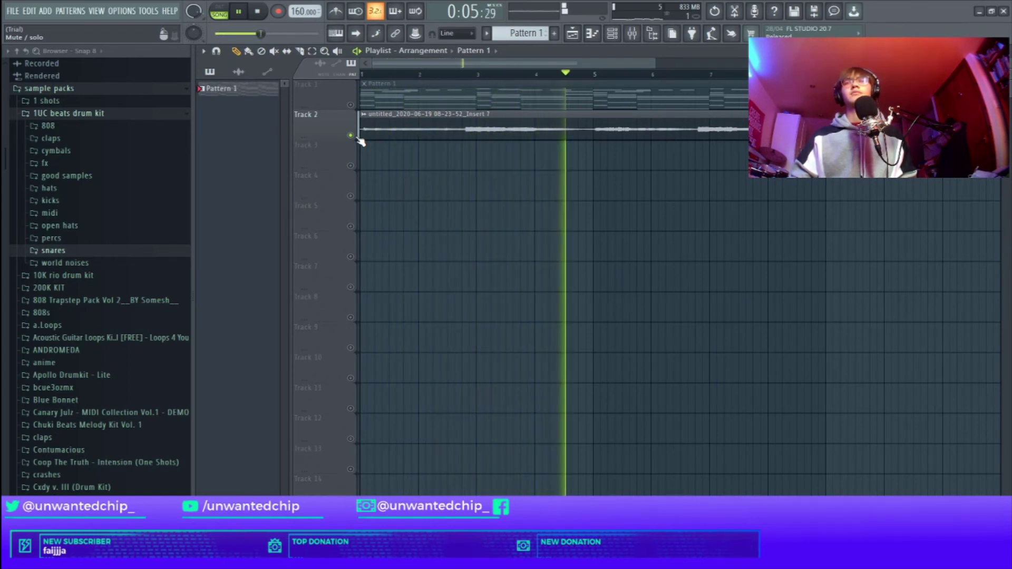
ctrl+click(359, 138)
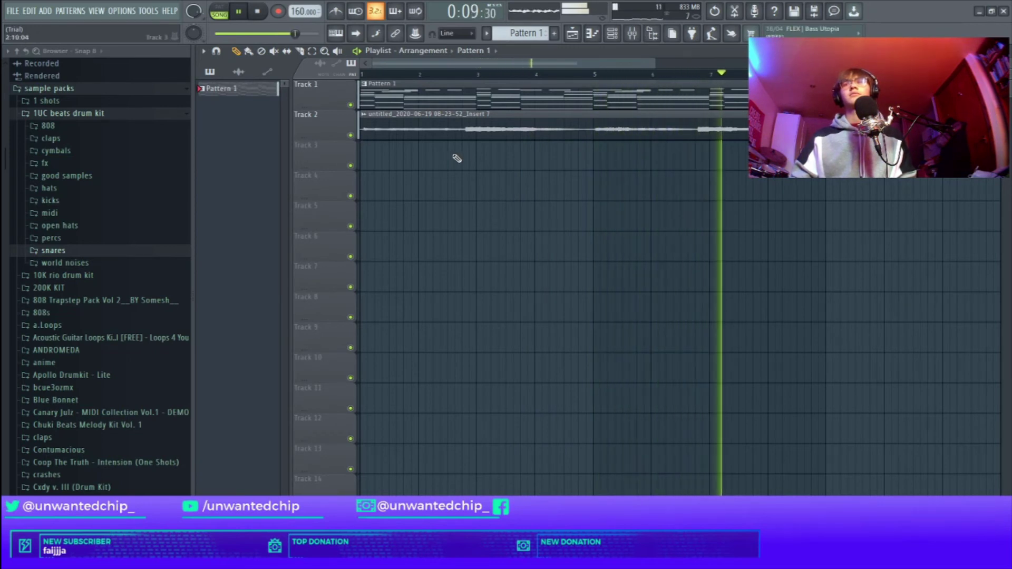
Try shifting the Track 2 clip's pitch up by 100 cents, reset the shift and close the clip's settings.
double_click(525, 135)
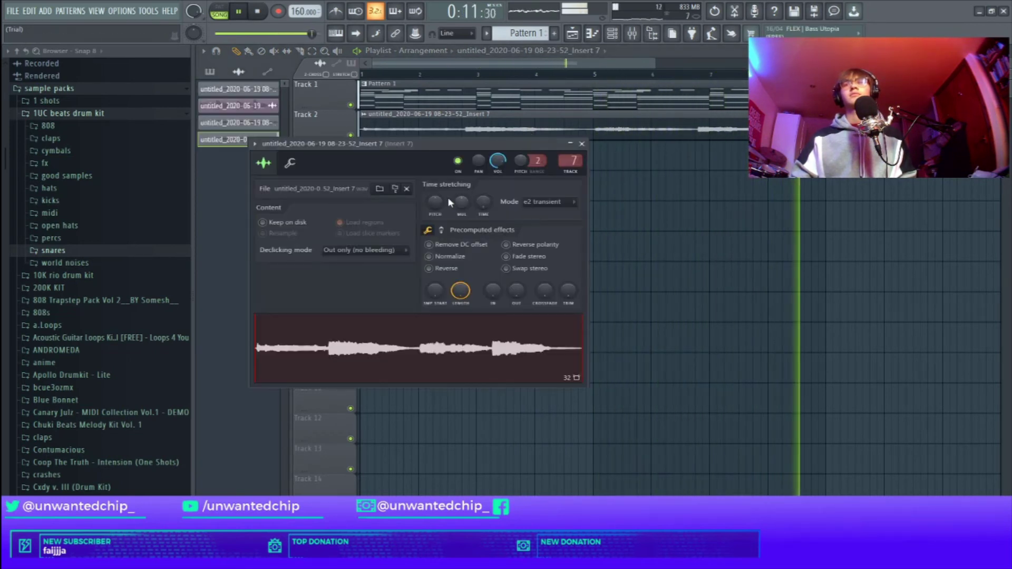
key(space)
drag(437, 202, 438, 197)
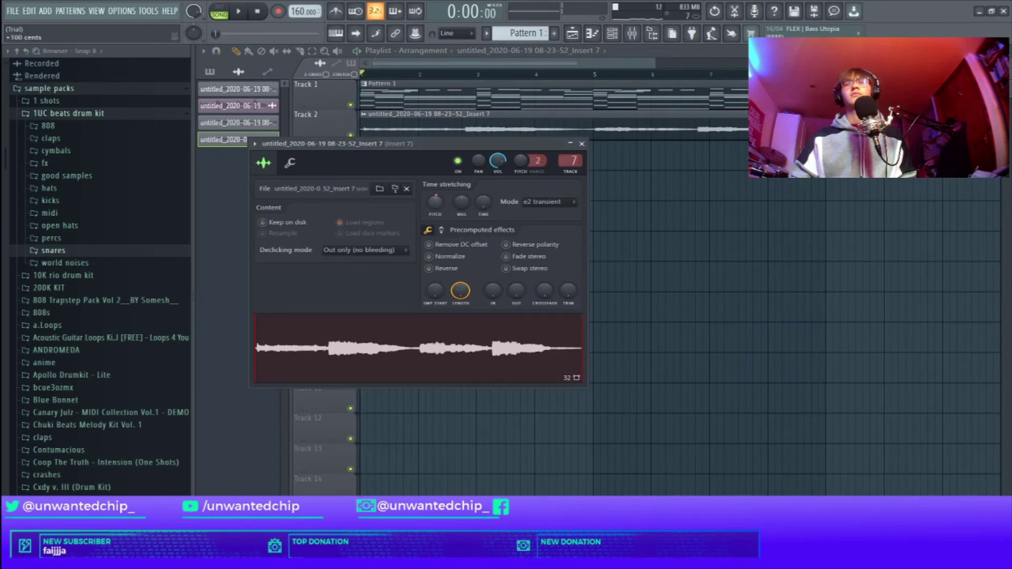
right_click(439, 205)
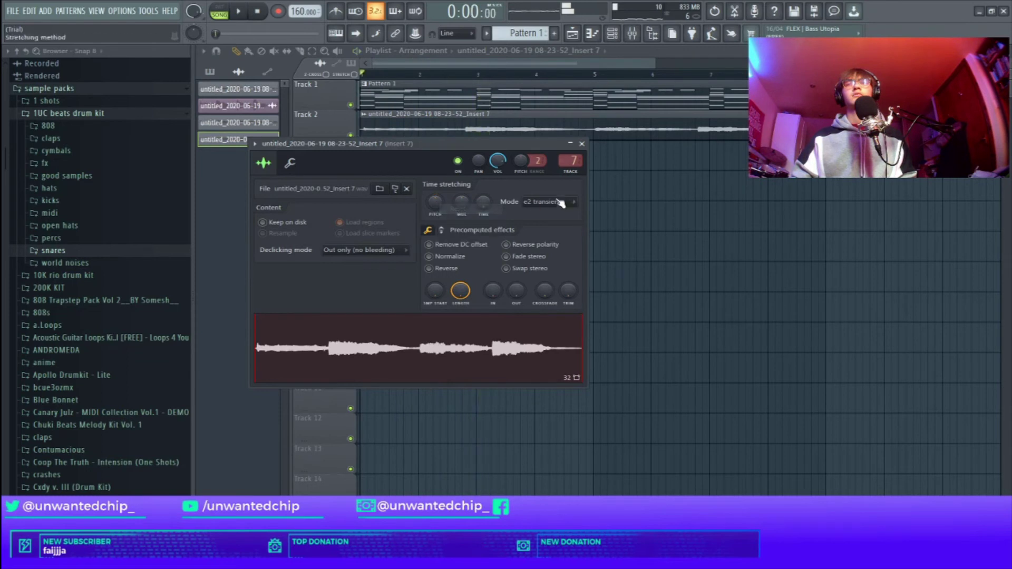
click(582, 143)
Slice the Track 2 clip and delete the section from shortly after bar 6 to just before bar 7.
scroll(447, 167, up, 3)
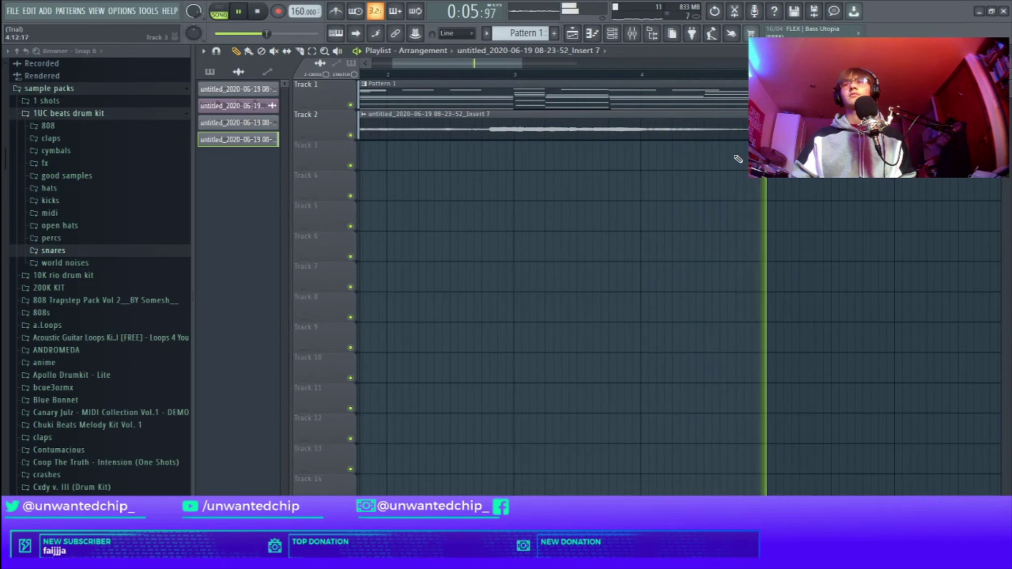
scroll(739, 158, down, 3)
scroll(743, 165, down, 2)
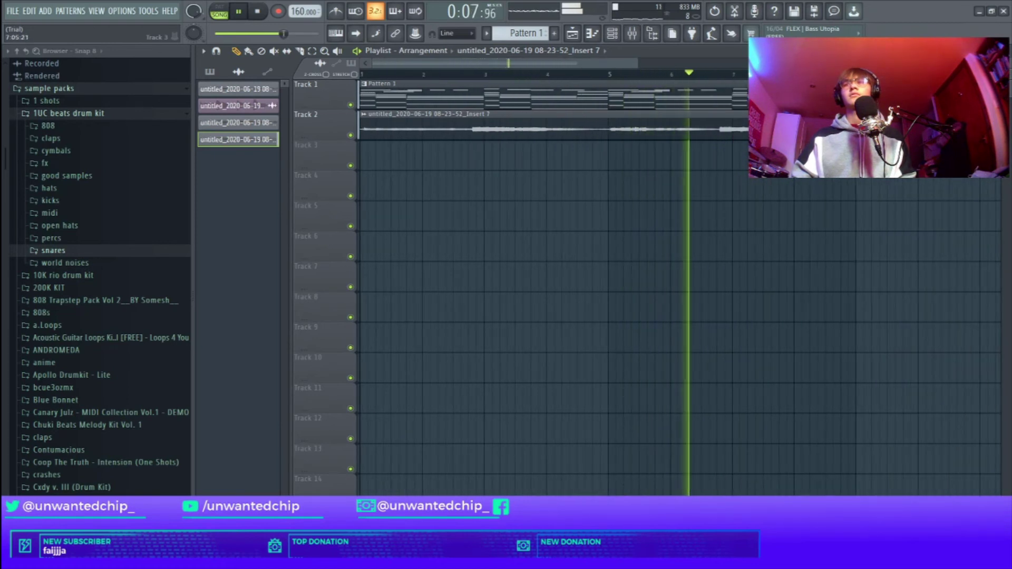
scroll(625, 128, up, 5)
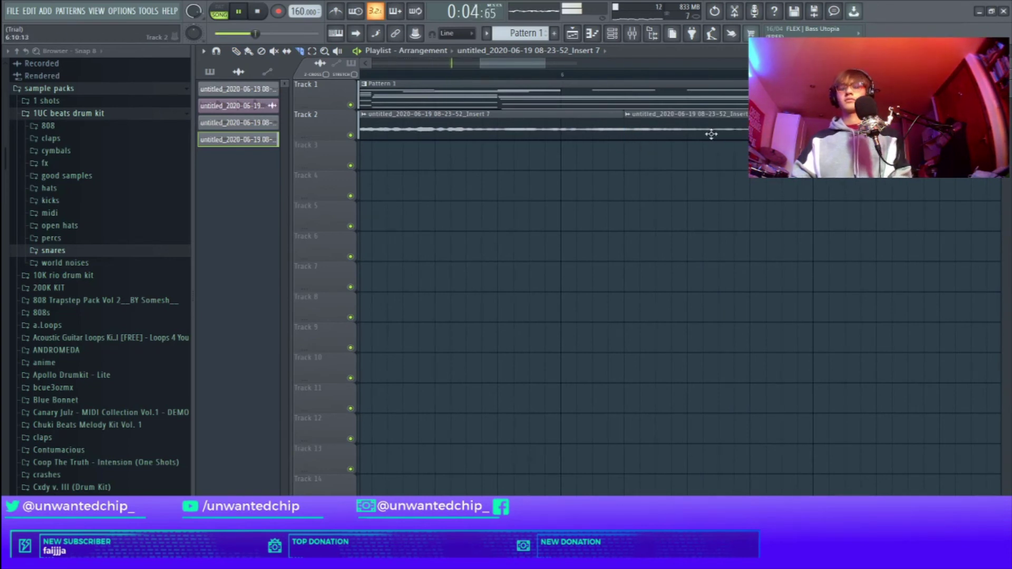
scroll(714, 155, down, 4)
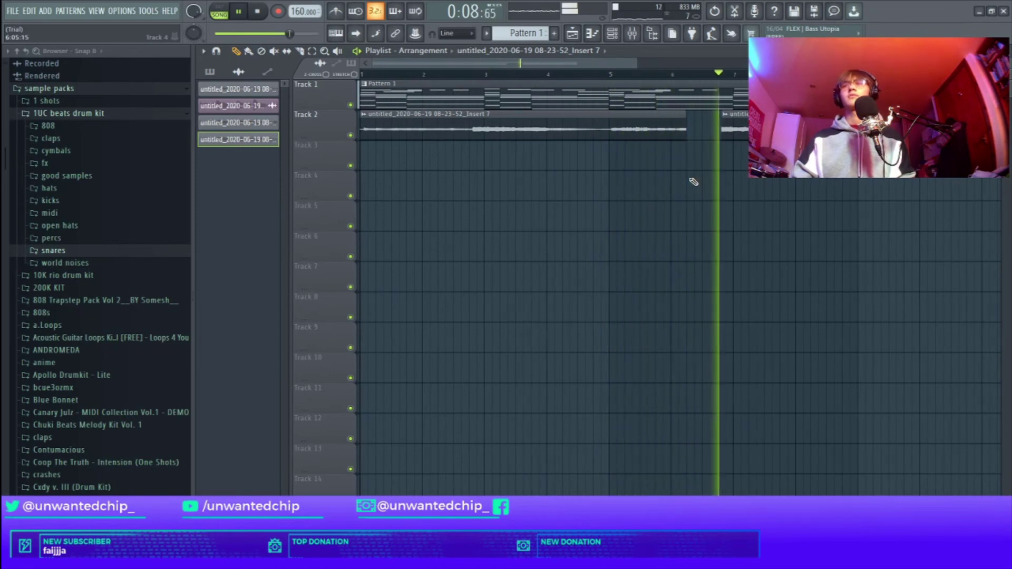
Set the Track 2 clip's declicking mode to Crossfade (bleeding) and close its settings.
scroll(696, 171, up, 4)
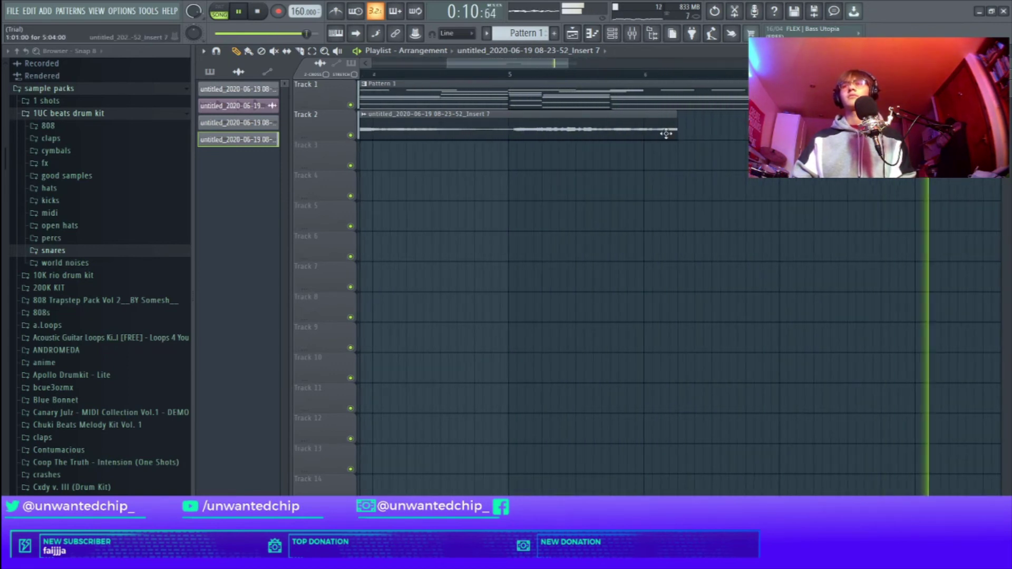
double_click(665, 133)
click(393, 250)
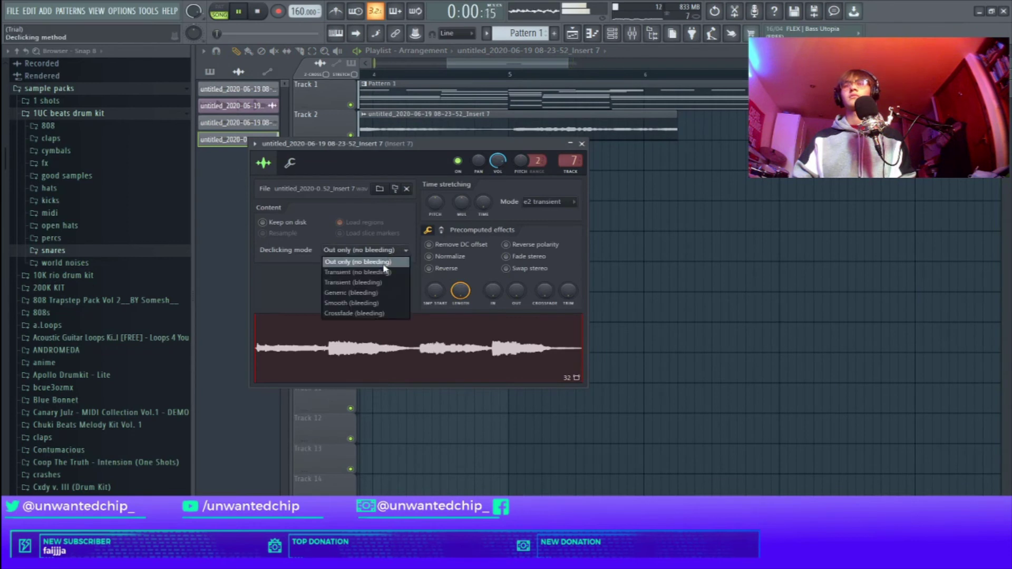
click(377, 313)
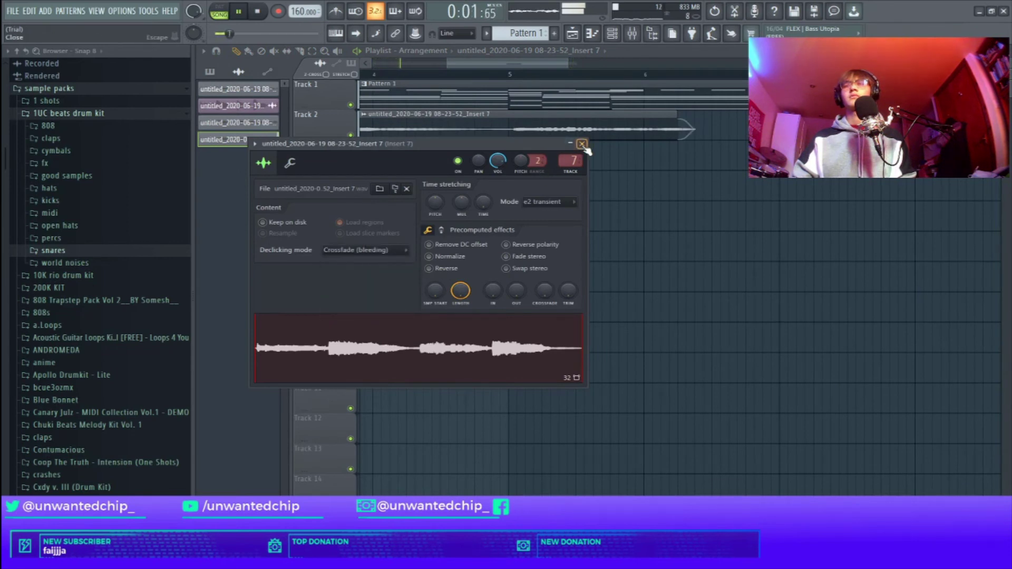
click(582, 145)
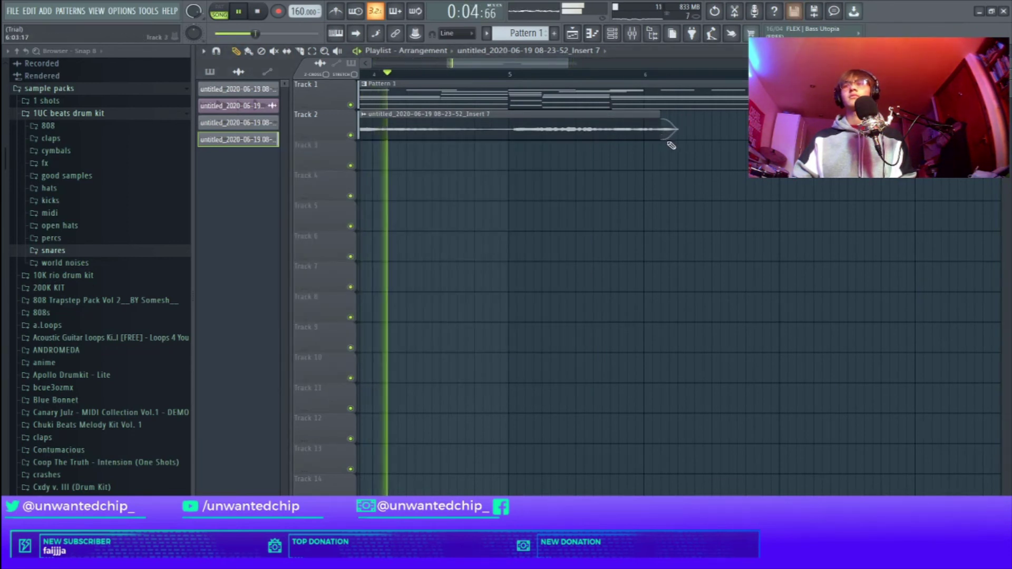
Shorten the first Track 2 clip so it ends at about bar 6 and play back the arrangement.
scroll(671, 145, down, 4)
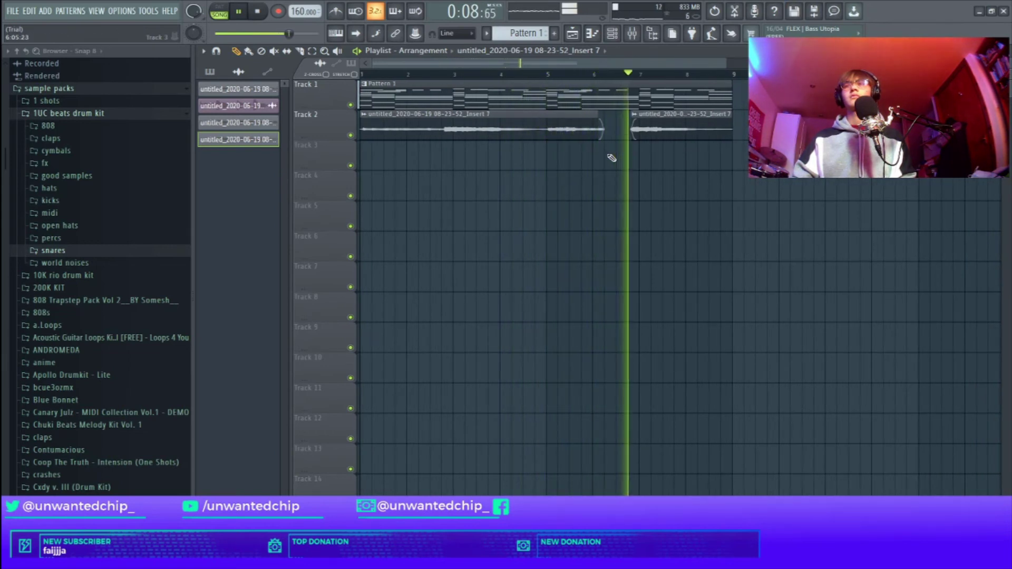
scroll(610, 158, up, 3)
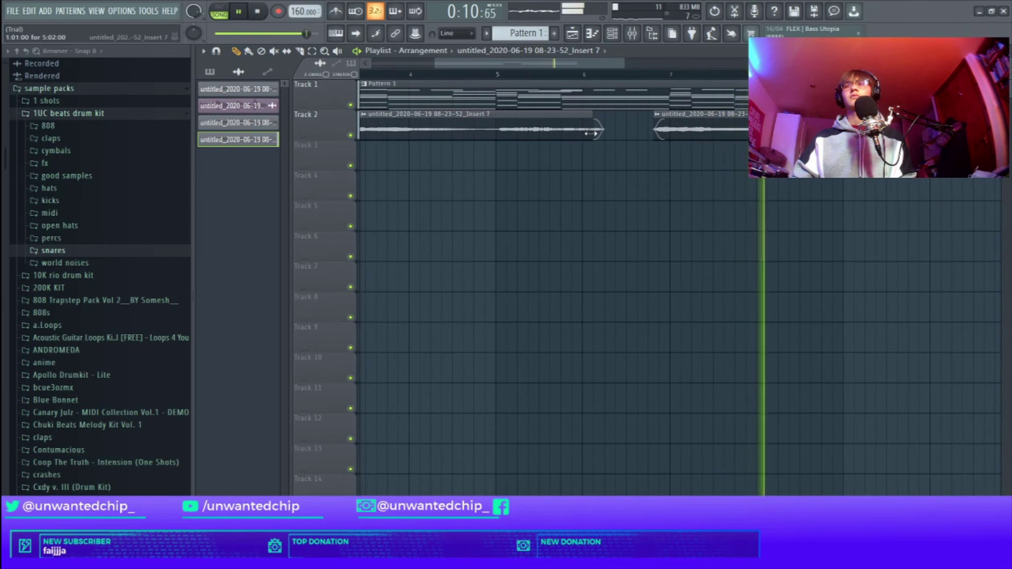
drag(586, 134, 592, 137)
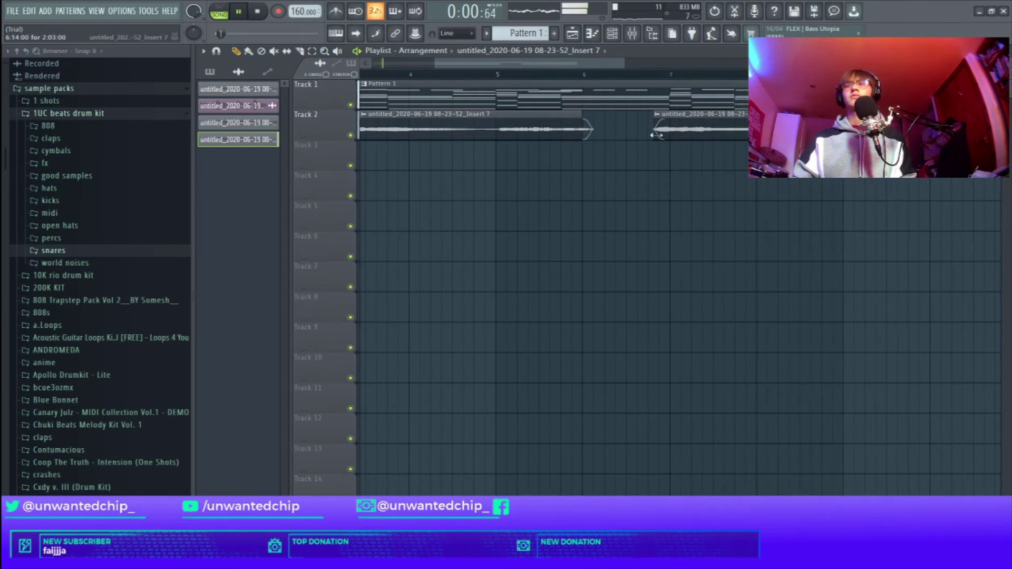
click(644, 76)
scroll(685, 158, down, 3)
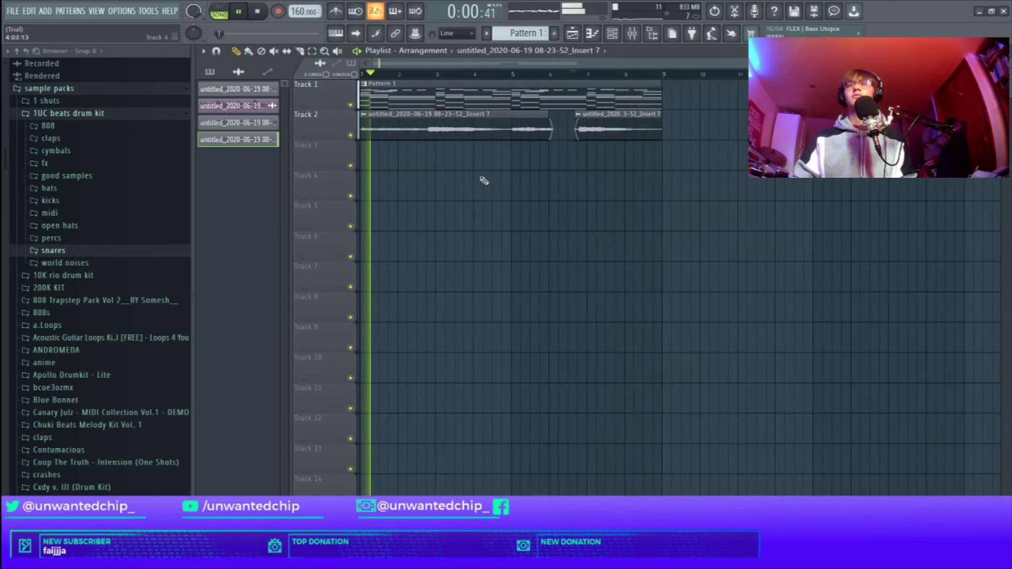
scroll(422, 178, up, 2)
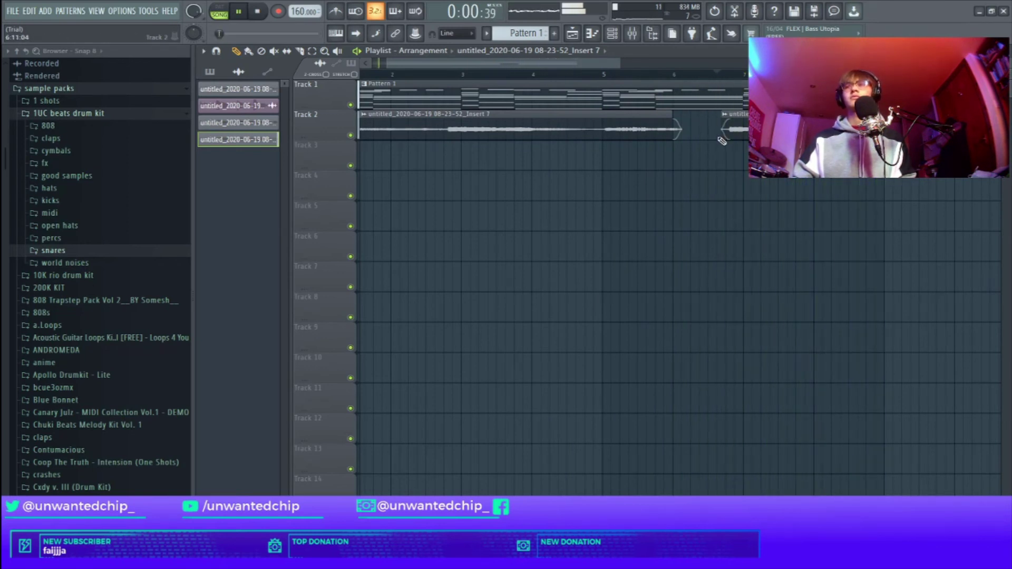
scroll(635, 152, down, 3)
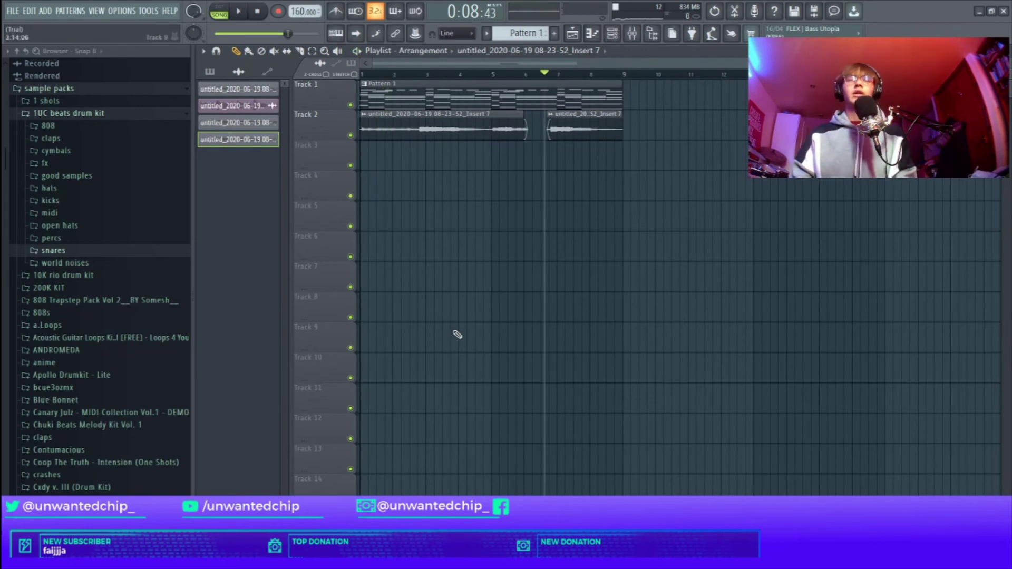